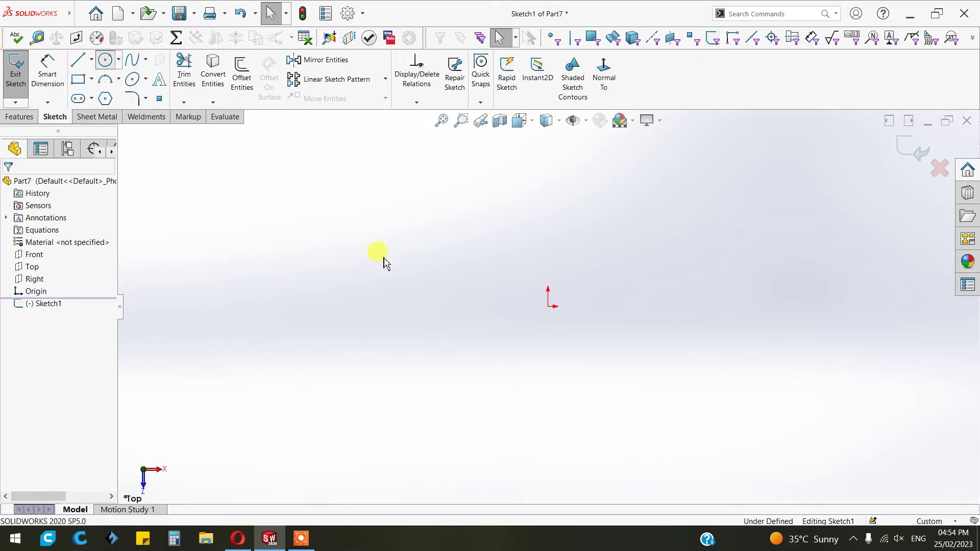
- Sketch a 50 mm diameter circle centred on the origin and close the sketch
left_click_drag(548, 306, 553, 316)
left_click_drag(596, 387, 615, 408)
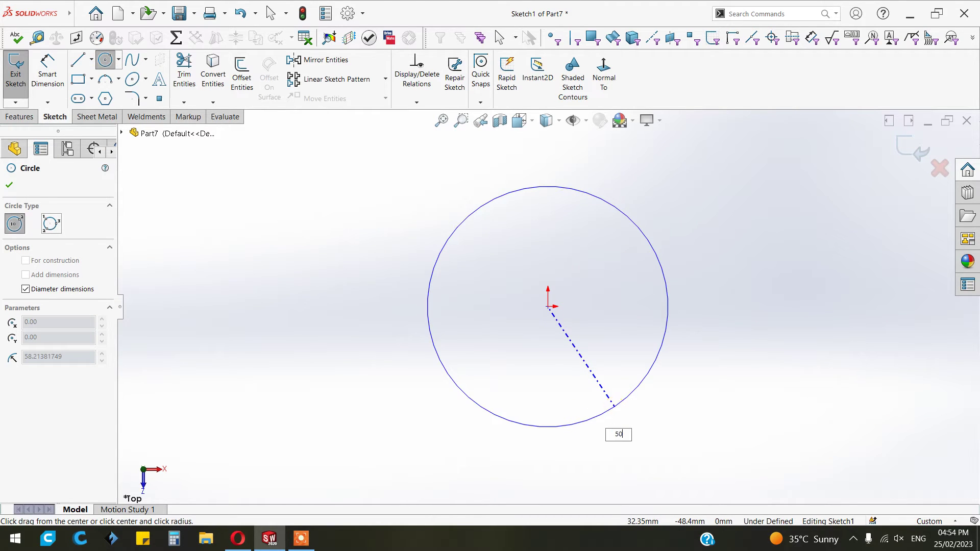
key("Return")
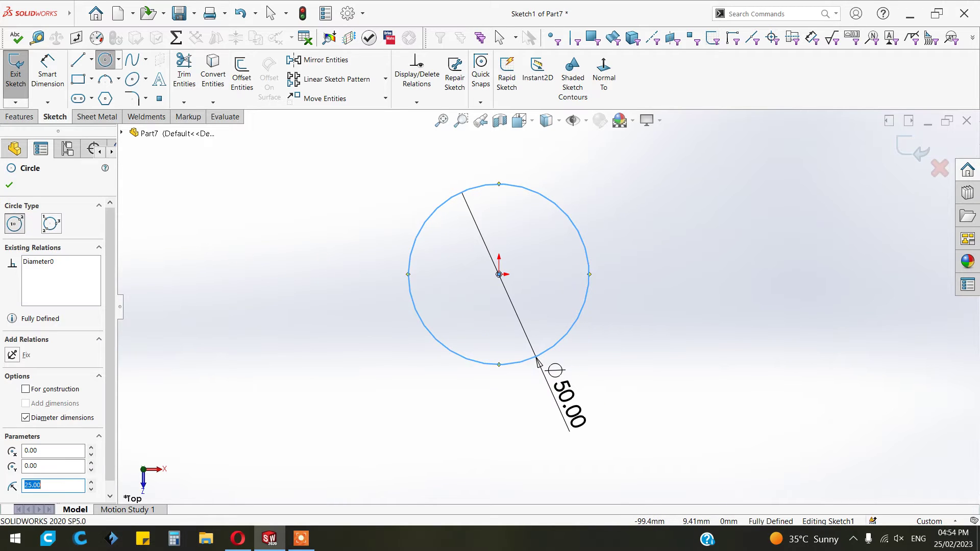
left_click(12, 184)
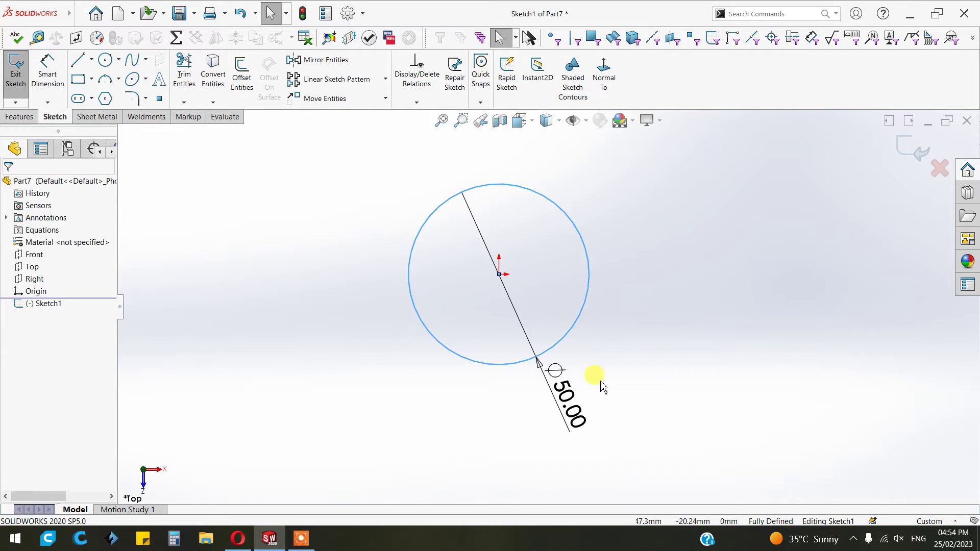
scroll(498, 269, "down", 2)
left_click(907, 148)
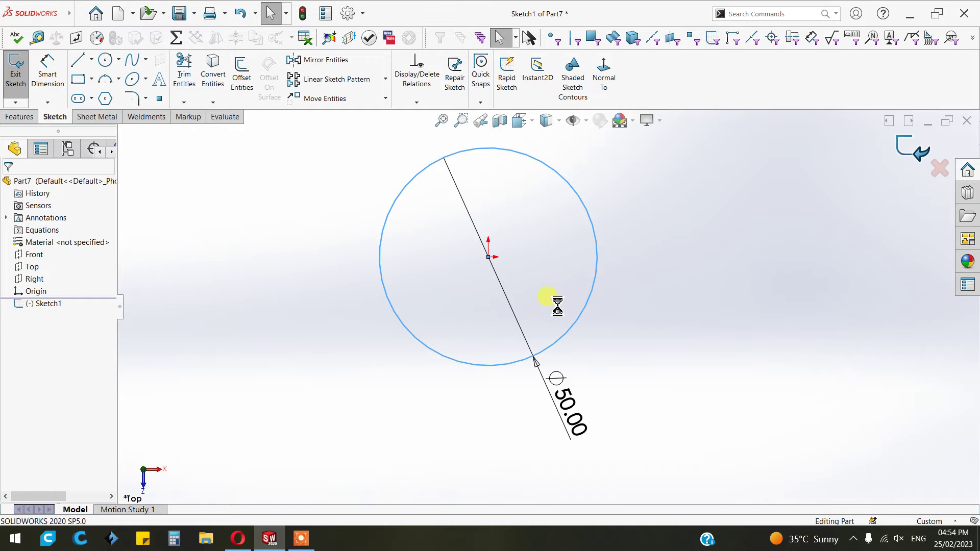
- Create a reference plane offset 60 mm above the Top plane
middle_click_drag(420, 409, 433, 281)
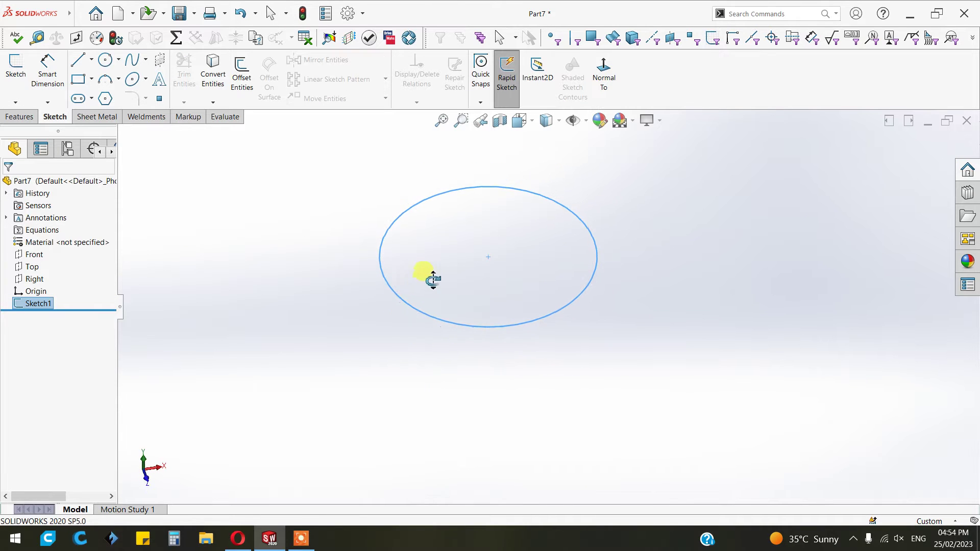
scroll(572, 211, "up", 3)
scroll(574, 207, "down", 3)
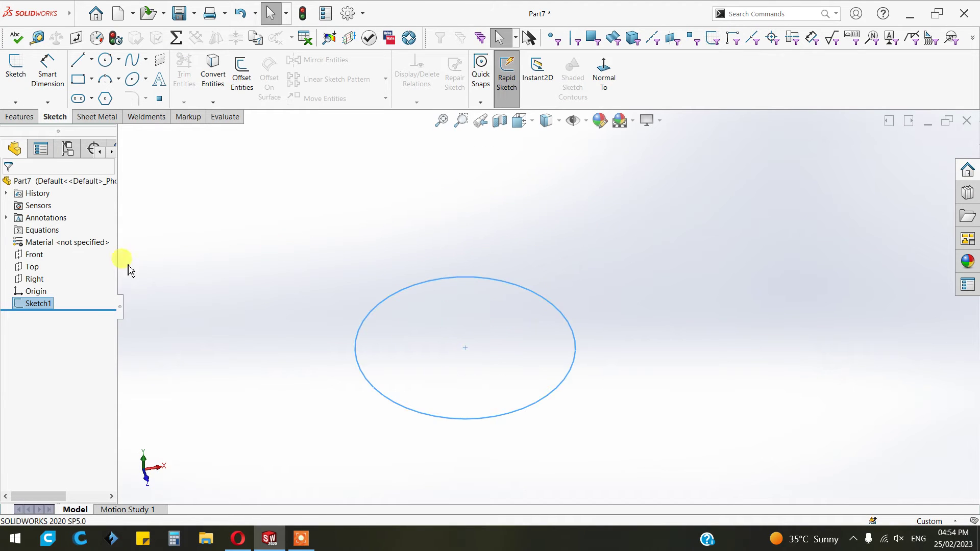
left_click(19, 116)
left_click(491, 72)
left_click(499, 123)
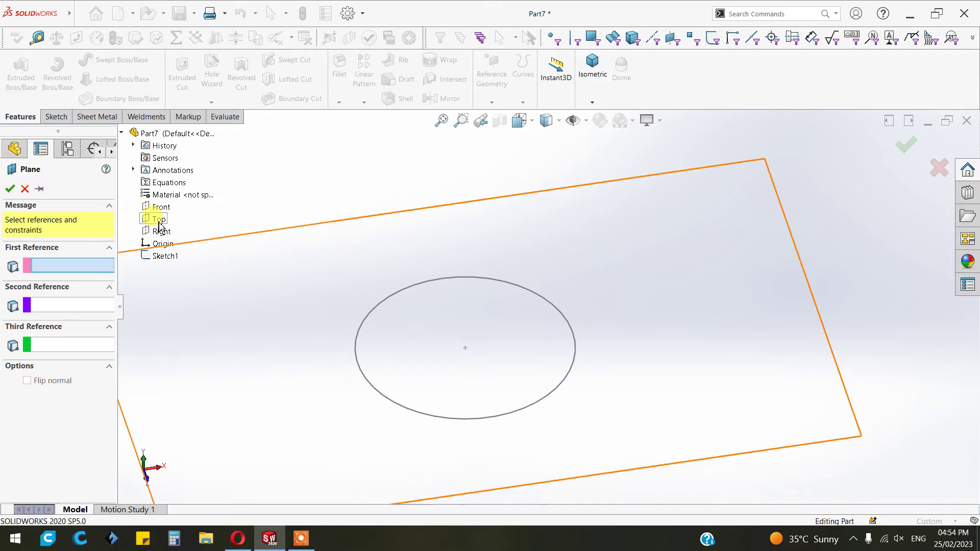
left_click(159, 219)
mouse_move(344, 296)
middle_mouse_down()
mouse_move(525, 387)
mouse_move(510, 284)
middle_mouse_up()
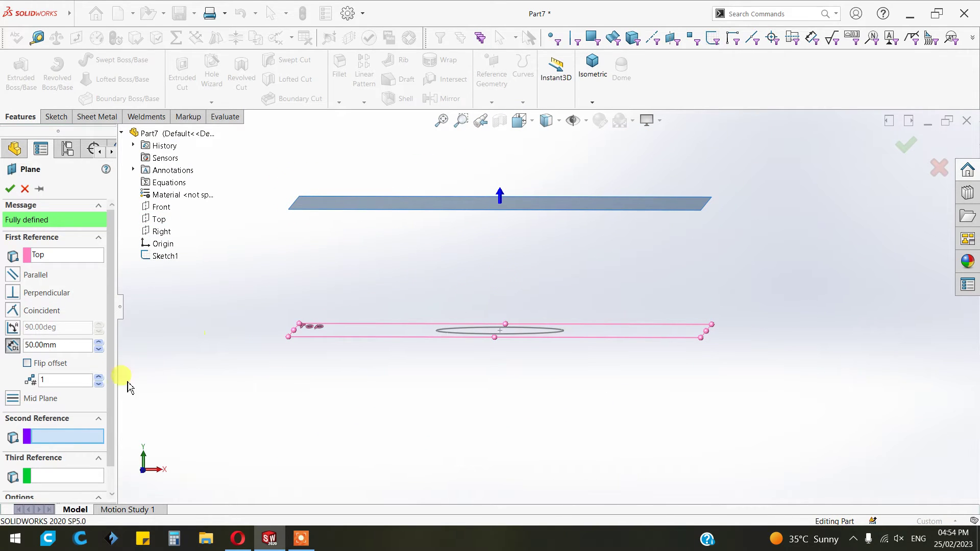
left_click(58, 345)
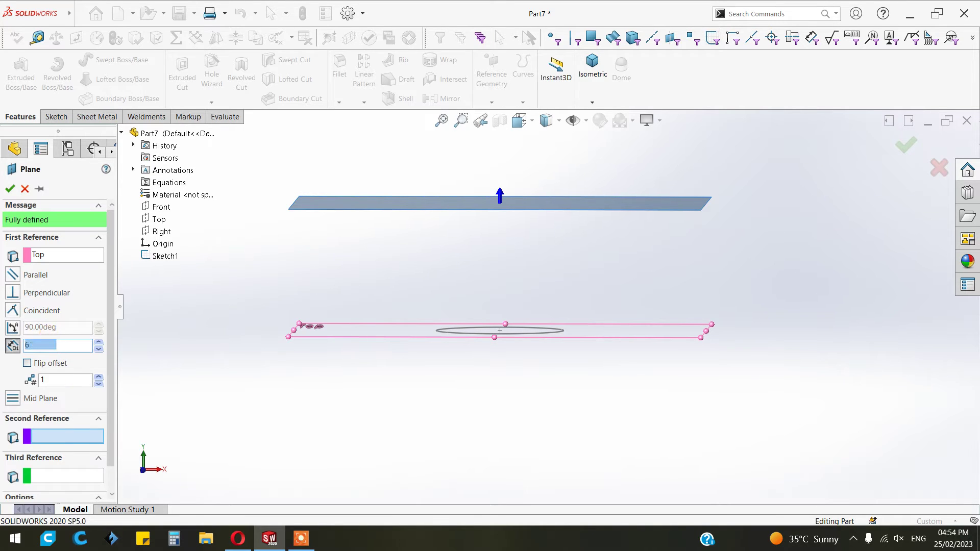
type("60")
key("Return")
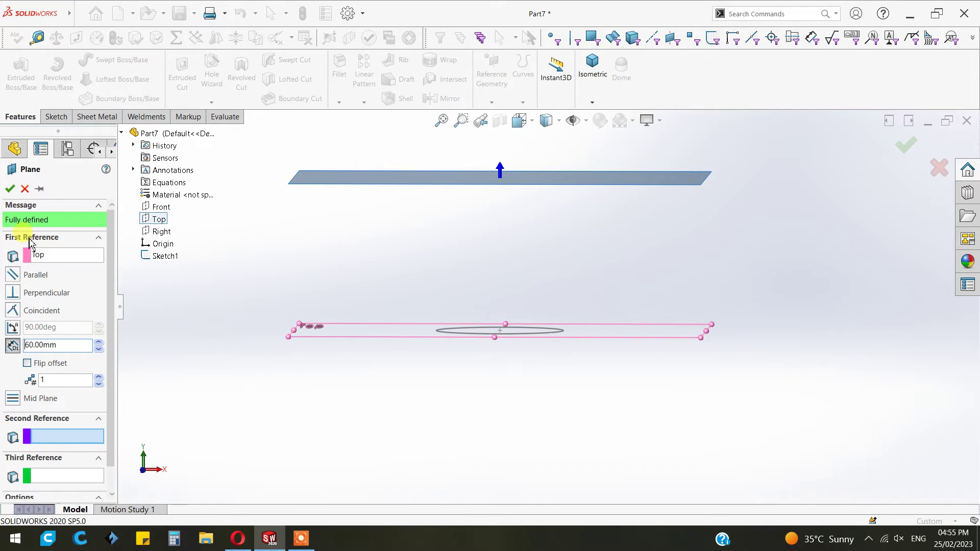
left_click(11, 190)
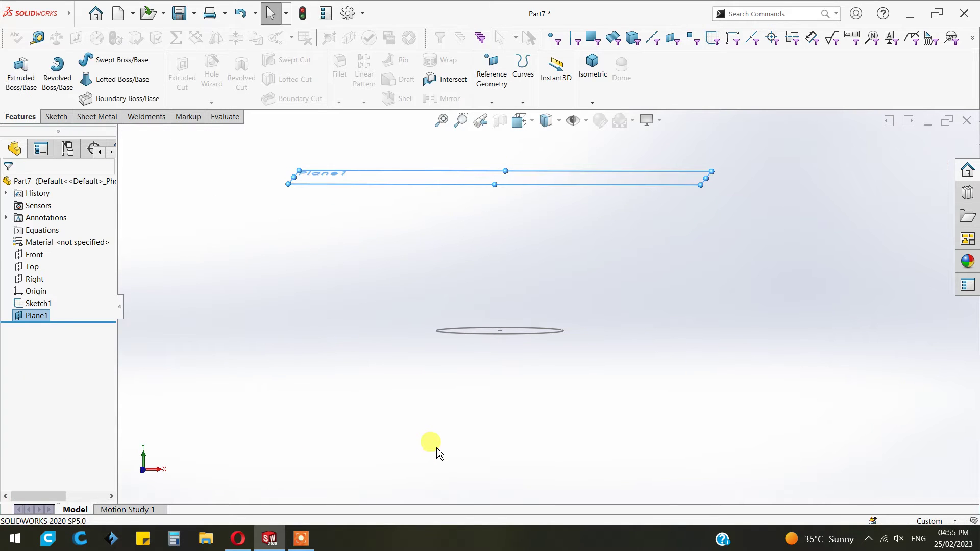
- On the new offset plane, sketch a 65 mm diameter circle centred on the origin
key("ctrl+8")
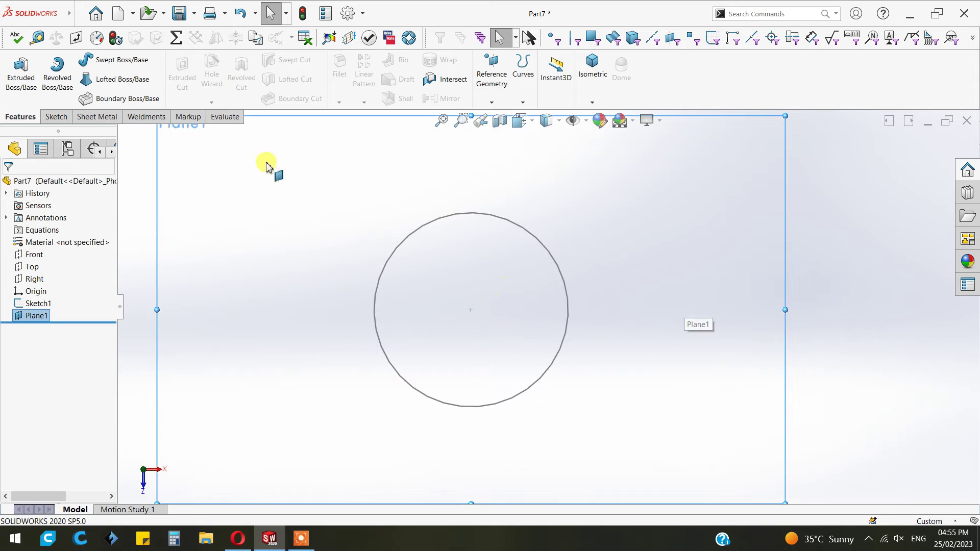
left_click(56, 116)
left_click(14, 67)
left_click(105, 60)
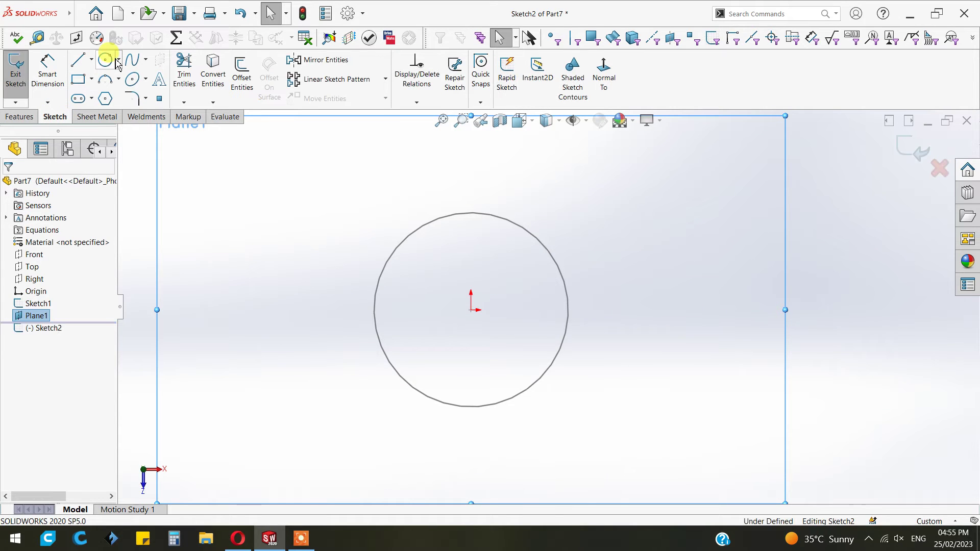
left_click(471, 309)
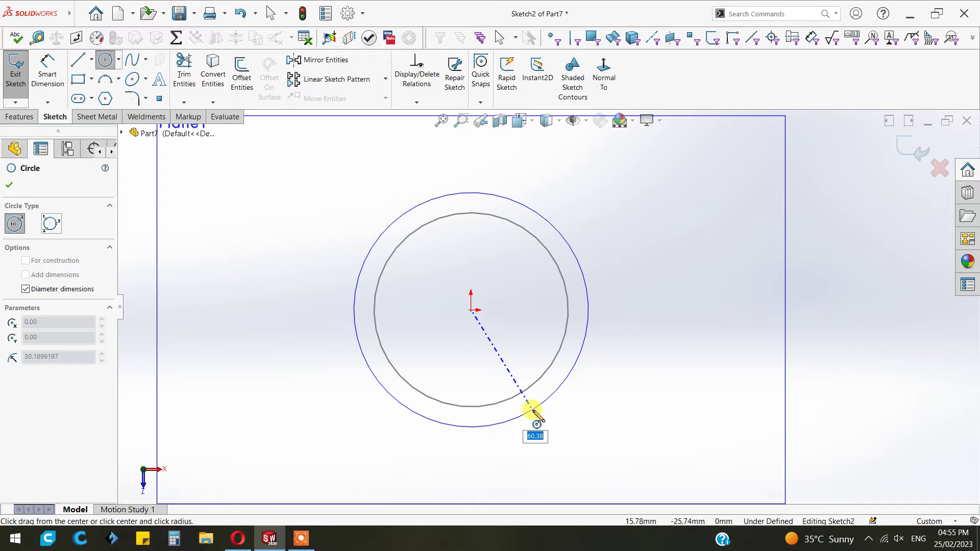
type("65")
key("Return")
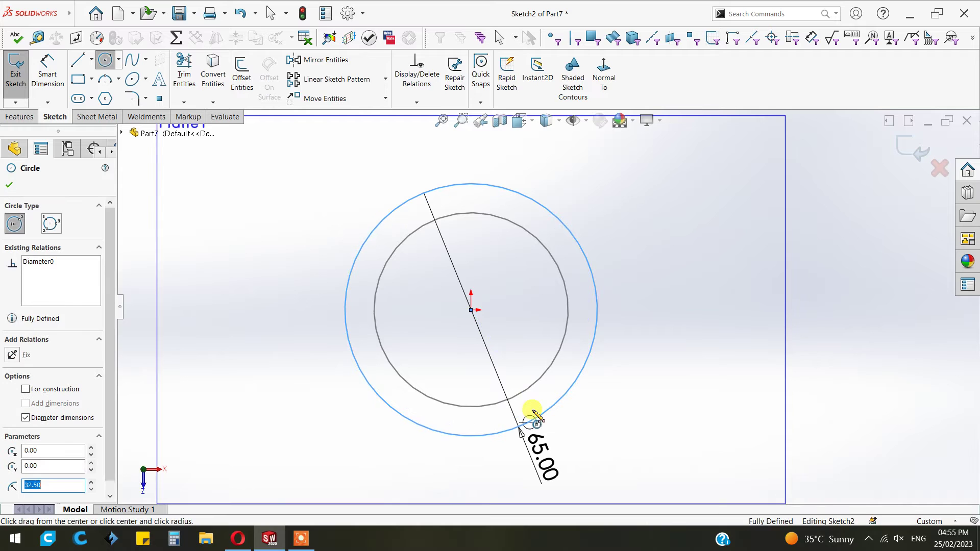
mouse_move(350, 431)
middle_mouse_down()
mouse_move(361, 285)
mouse_move(350, 337)
middle_mouse_up()
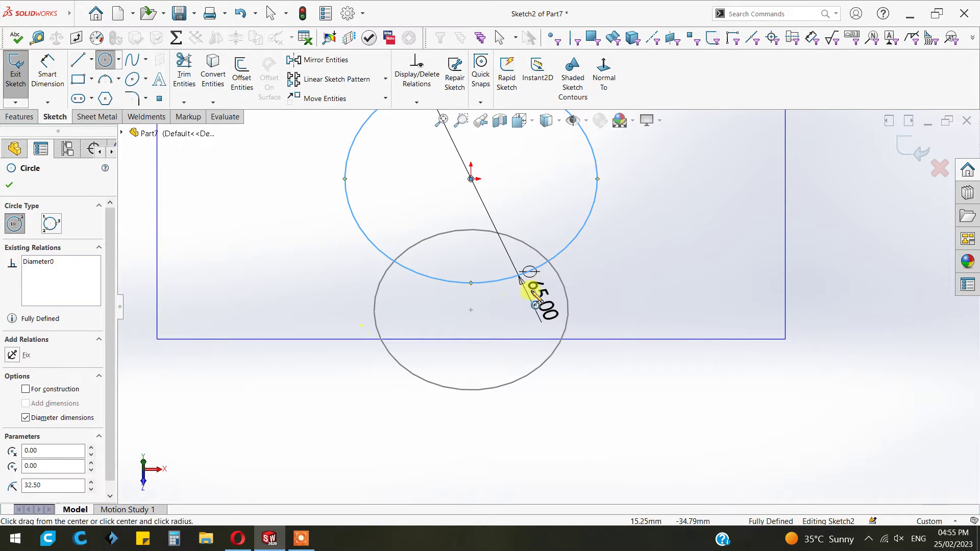
key("Escape")
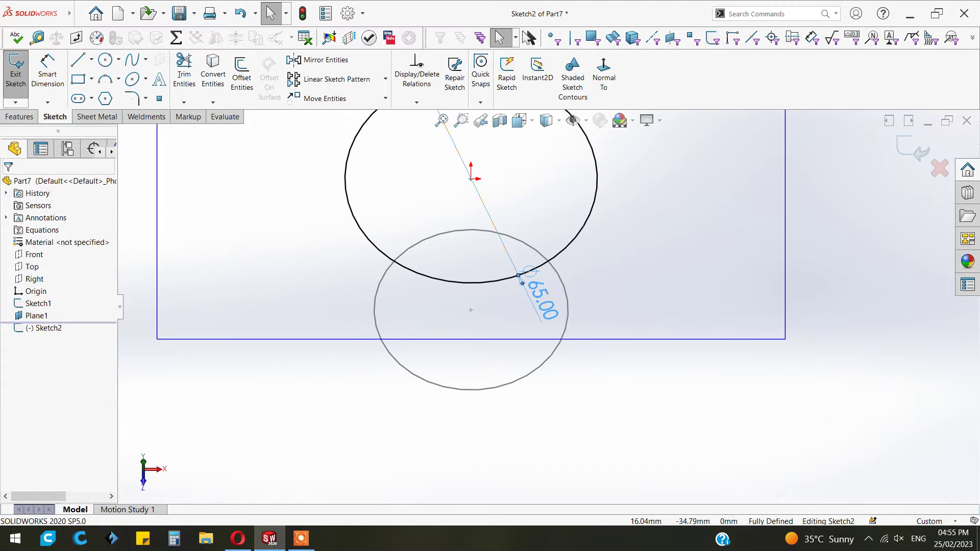
- Set the upper circle's diameter to 80 mm and close its sketch
double_click(533, 287)
type("80")
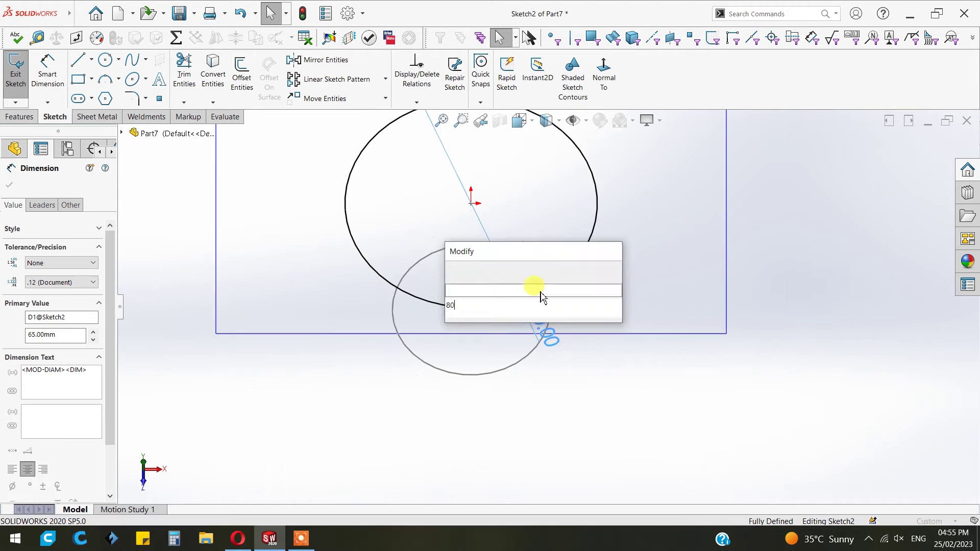
key("Return")
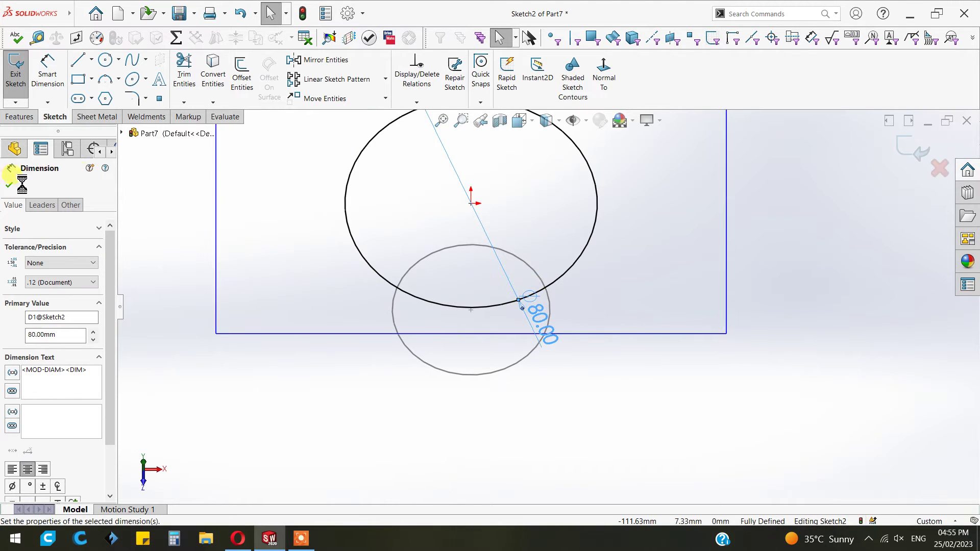
left_click(8, 185)
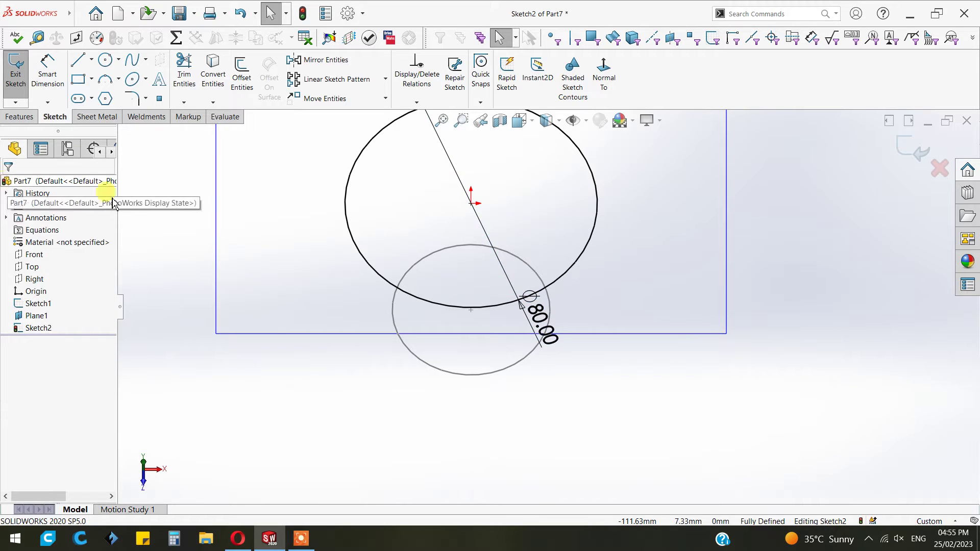
left_click(296, 333)
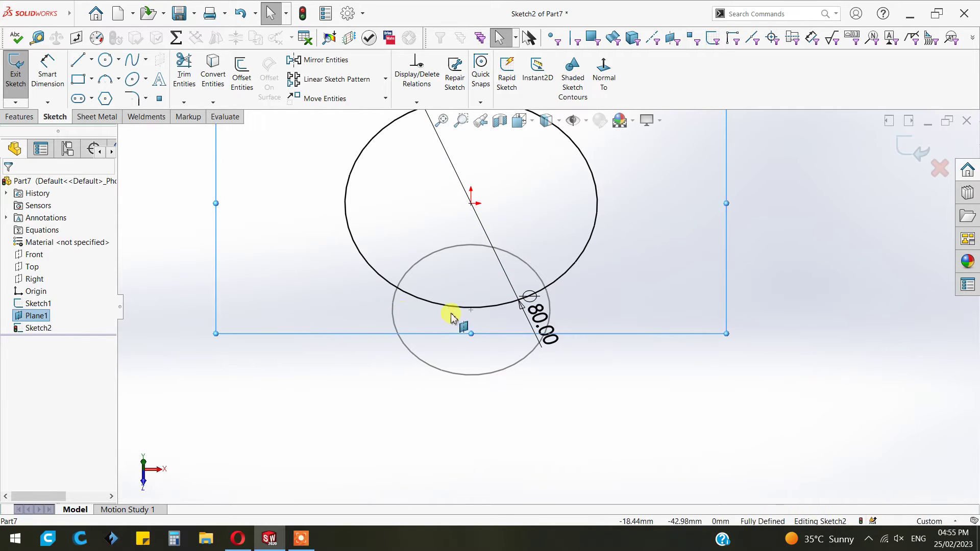
left_click(903, 149)
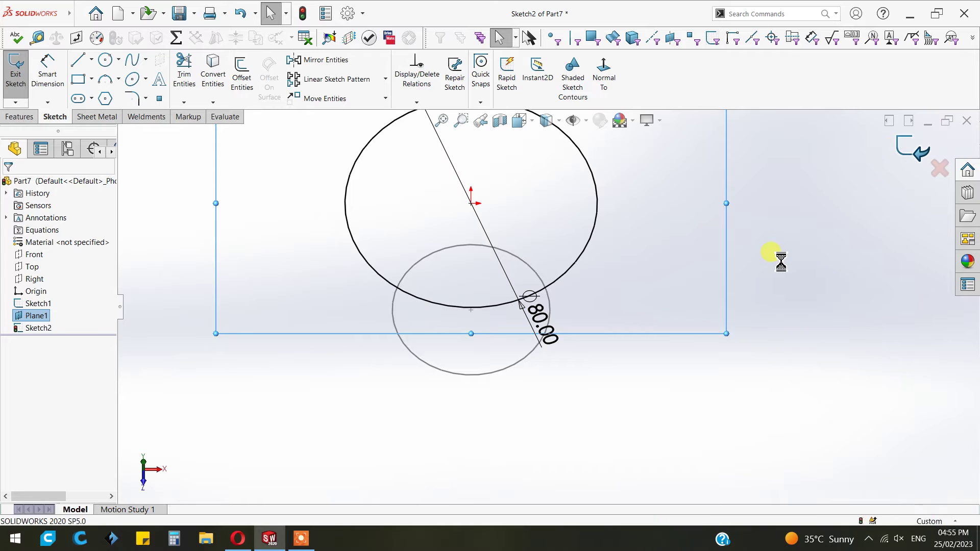
- Hide the offset reference plane so only the two circles remain in view
left_click(709, 291)
left_click(753, 260)
middle_click_drag(734, 302, 591, 277)
scroll(496, 252, "down", 3)
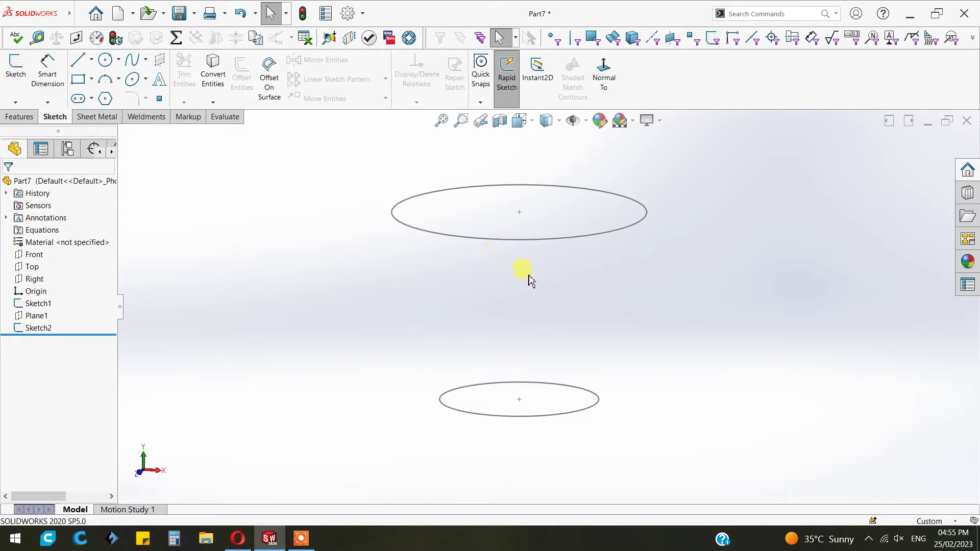
middle_click_drag(530, 281, 531, 321)
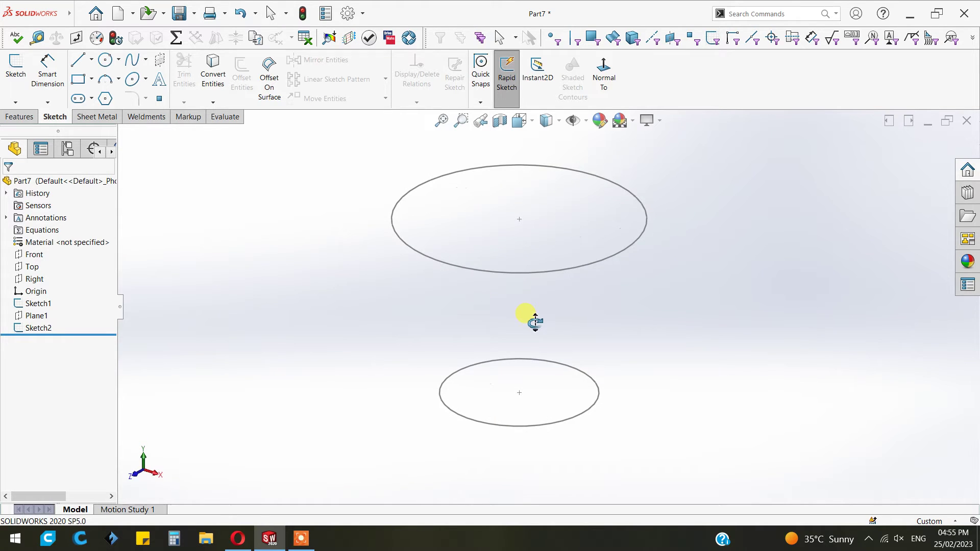
- On the Front plane, sketch a three-point spline from the upper circle's left end, bowing outward about 28 mm above the base, toward the lower circle's left end
left_click(14, 106)
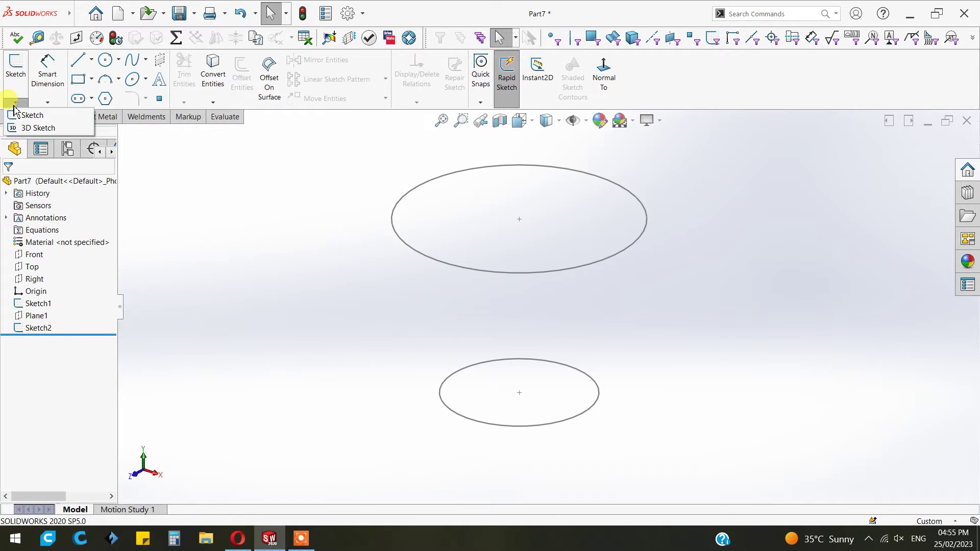
left_click(375, 240)
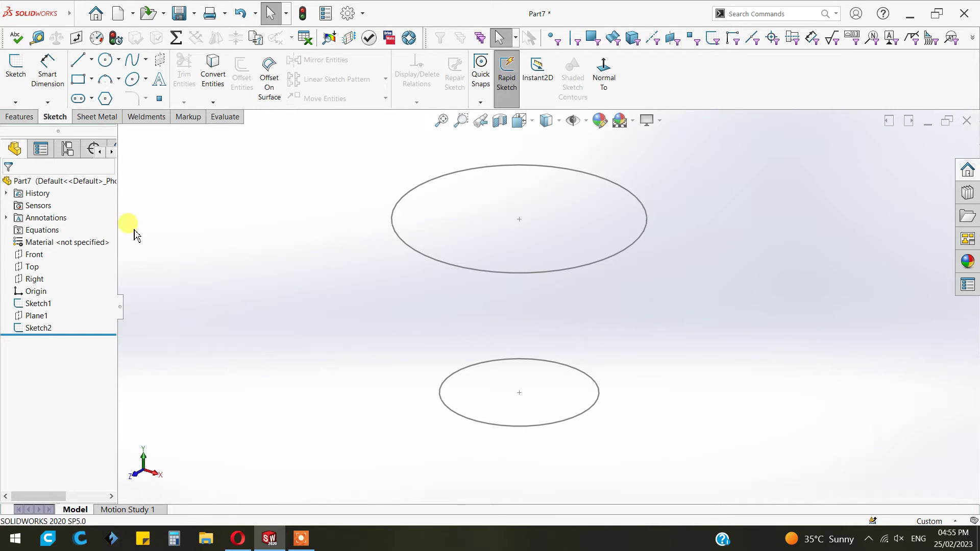
left_click(34, 254)
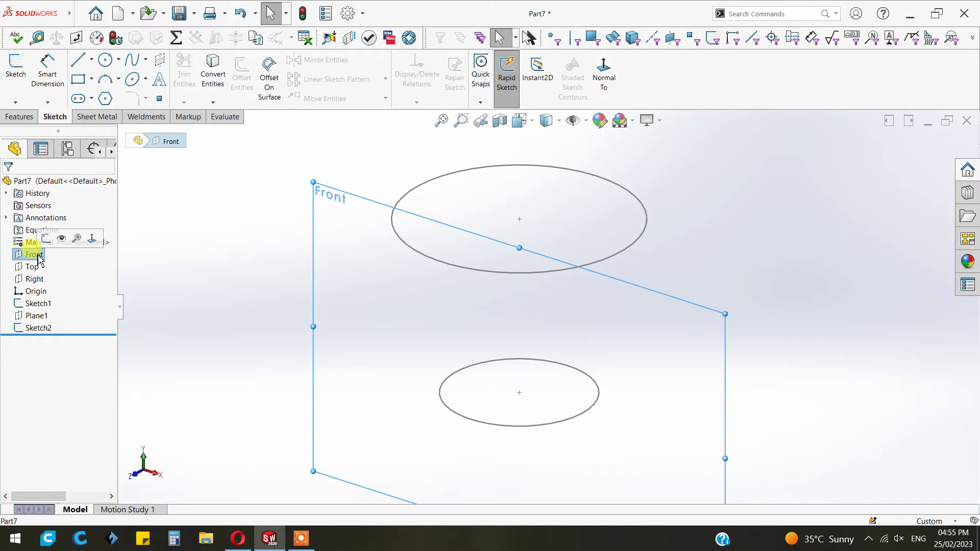
key("ctrl+1")
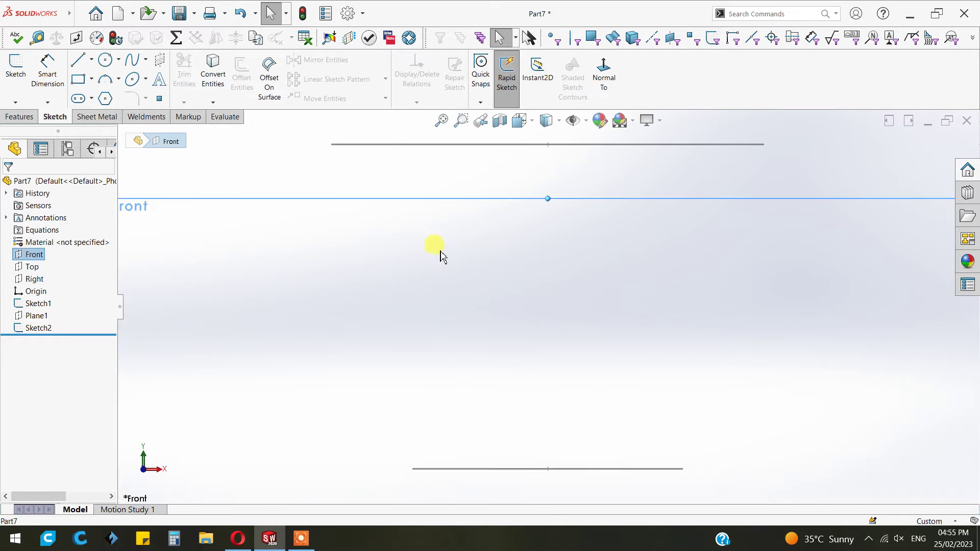
left_click(14, 74)
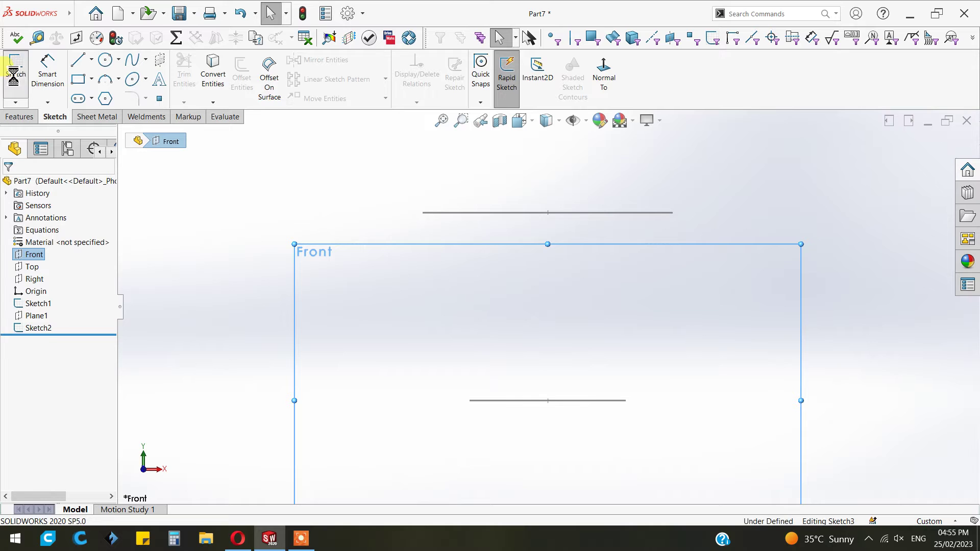
left_click(132, 60)
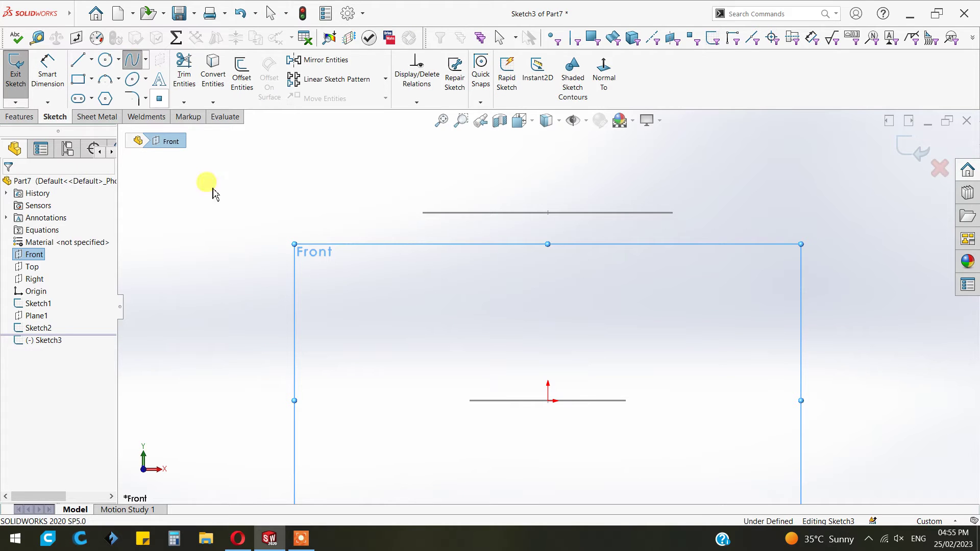
left_click(427, 213)
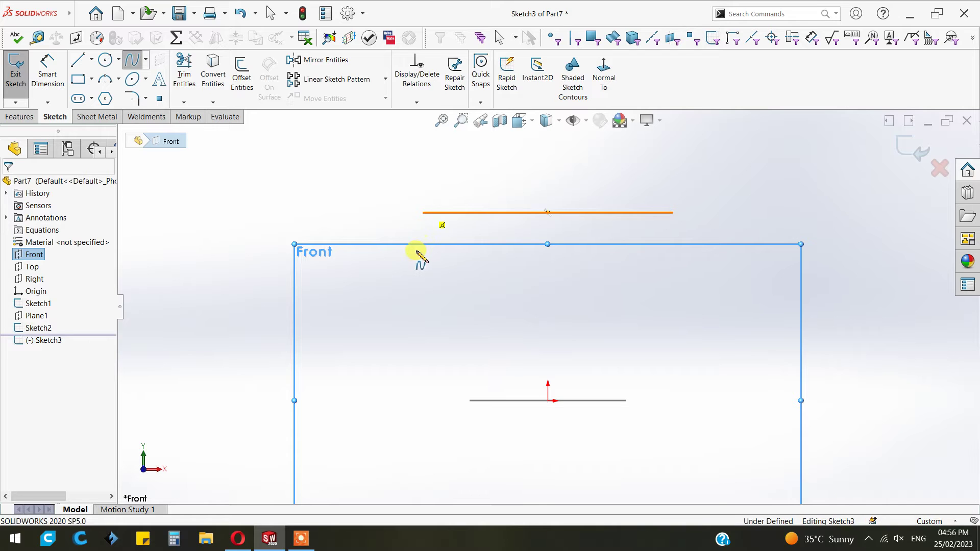
left_click(419, 312)
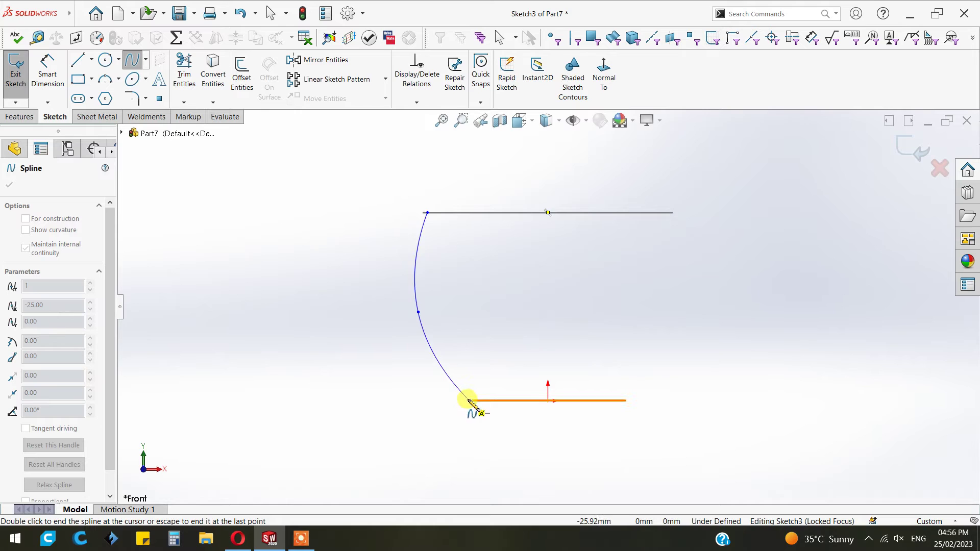
left_click(465, 352)
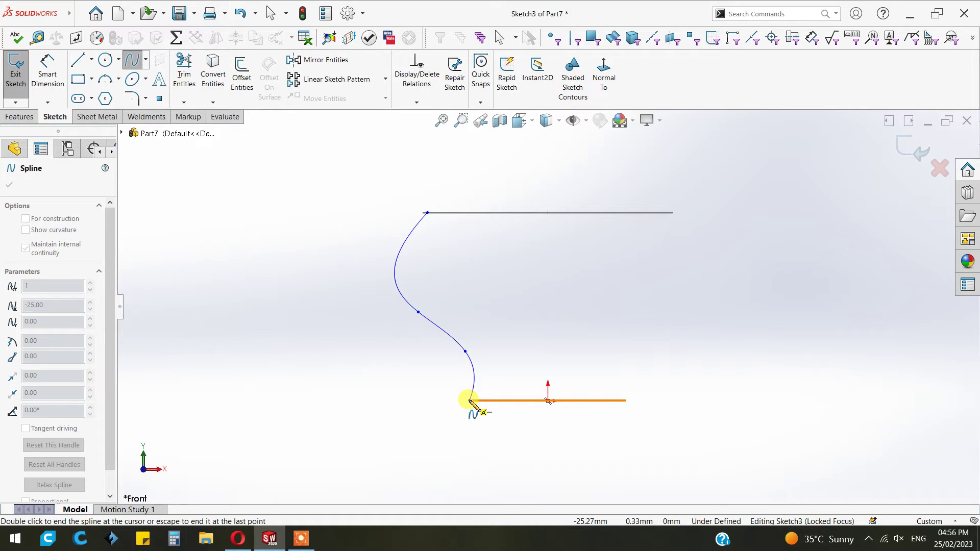
key("Escape")
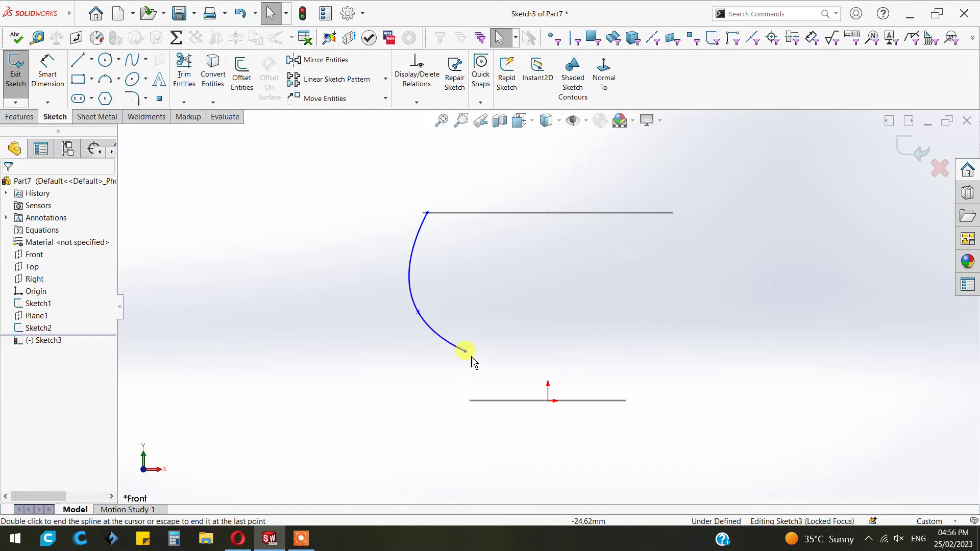
- Pull the spline's lower endpoint down near the lower circle and add a Pierce relation between that endpoint and the circle
left_click_drag(466, 353, 466, 381)
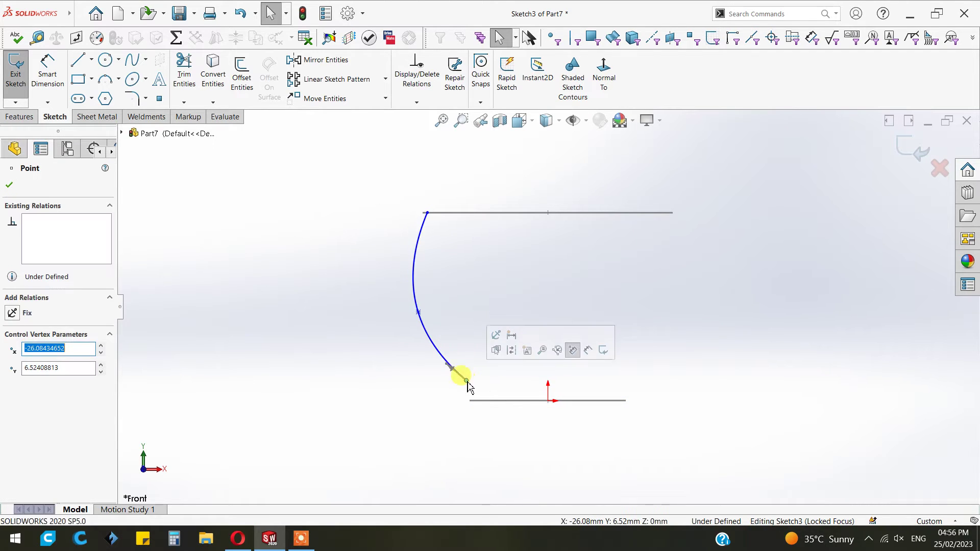
scroll(469, 390, "down", 3)
left_click(485, 382)
left_click(465, 360)
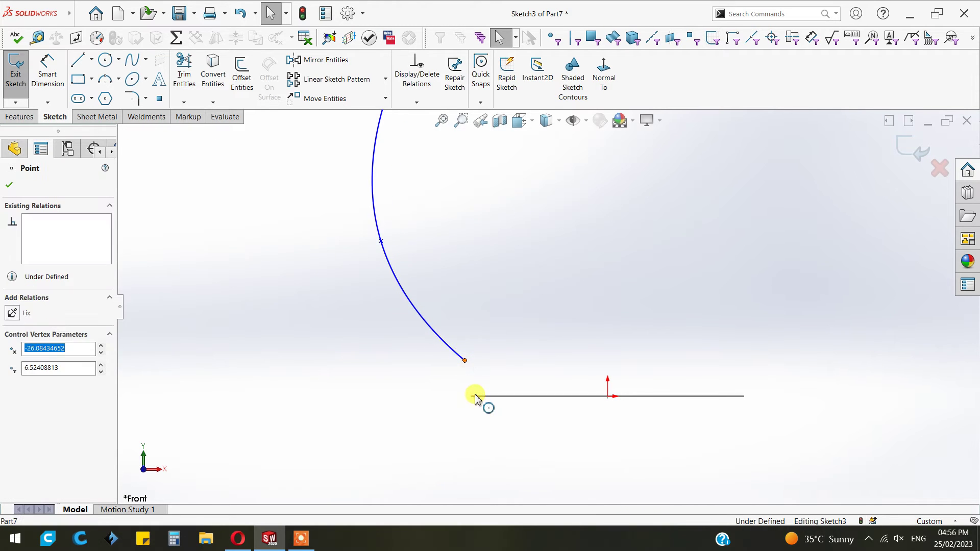
left_click(478, 397, "ctrl")
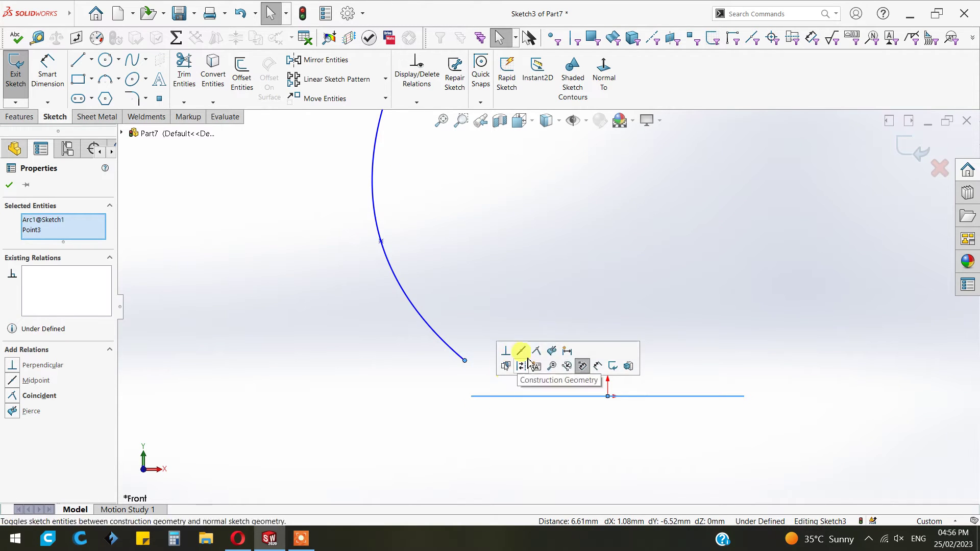
left_click(554, 352)
- Add a Pierce relation between the spline's upper endpoint and the upper circle
scroll(492, 175, "up", 2)
scroll(455, 210, "down", 4)
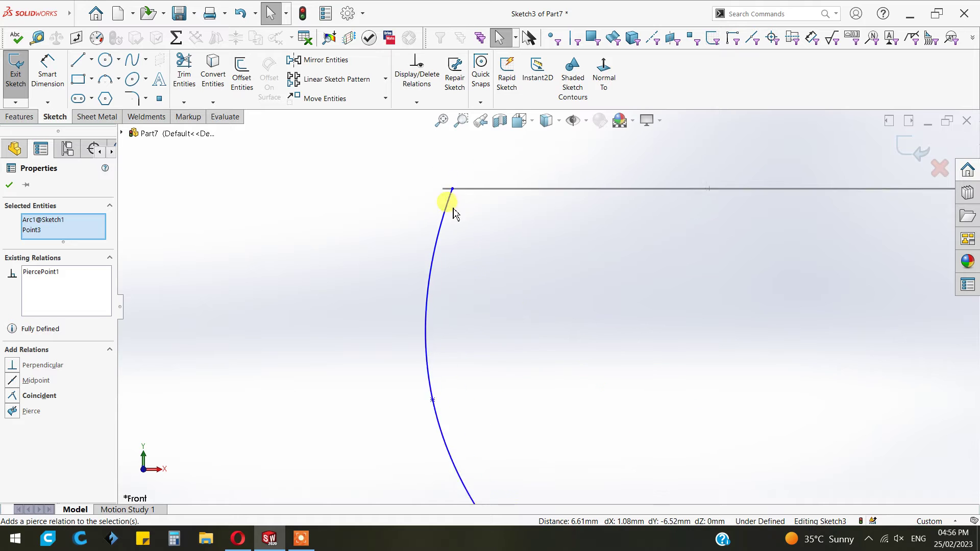
left_click(463, 193)
left_click(488, 236)
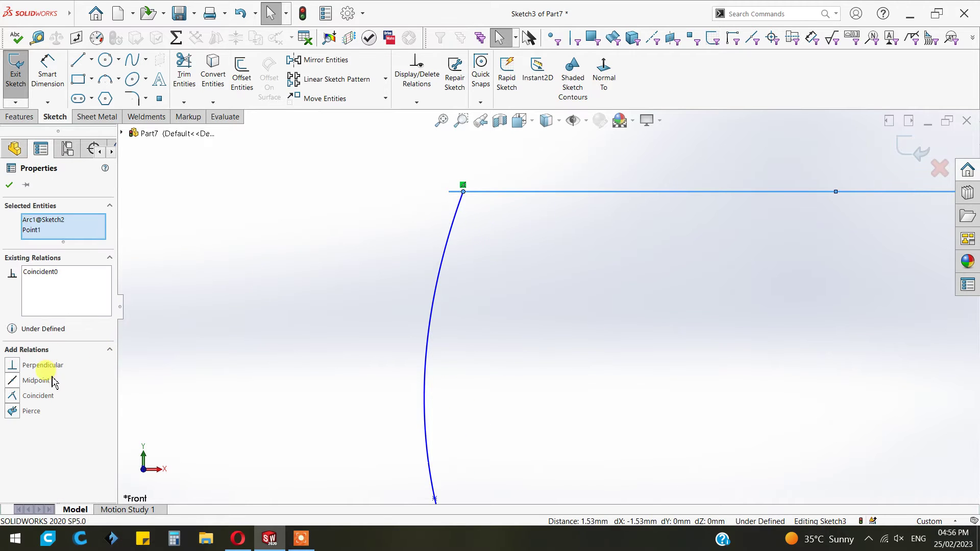
left_click(13, 411)
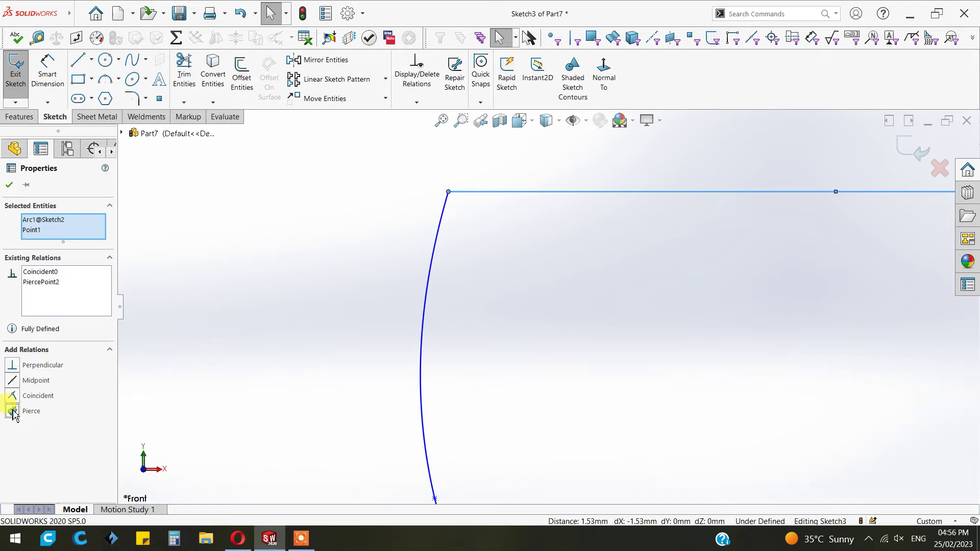
left_click(9, 185)
- Dimension the horizontal distance between the spline's middle point and its lower endpoint as 15 mm
scroll(506, 332, "up", 4)
scroll(582, 374, "down", 1)
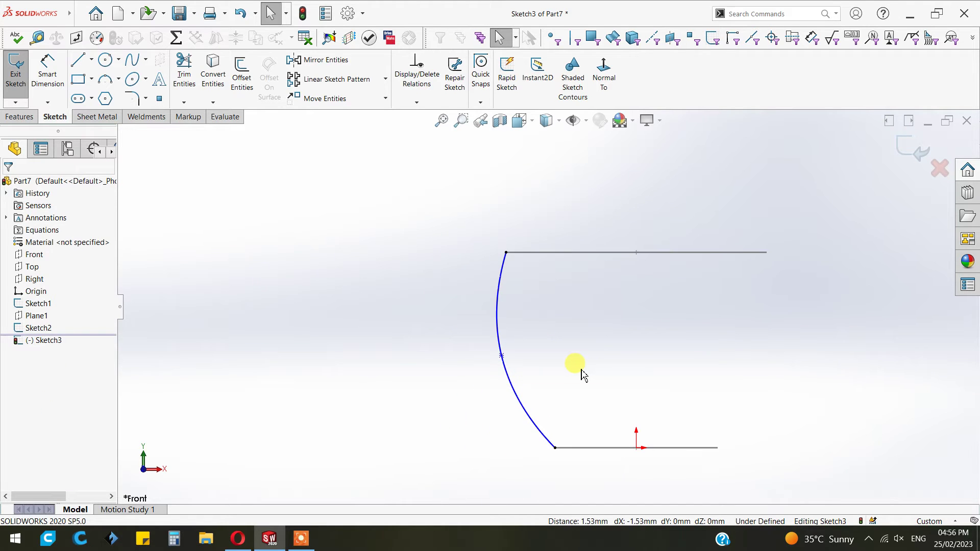
left_click(47, 69)
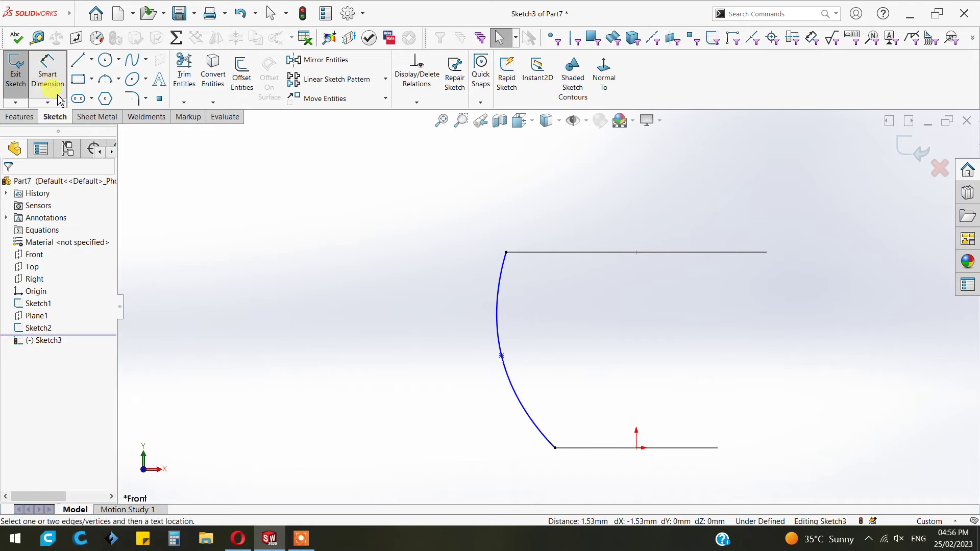
left_click(502, 357)
left_click(555, 448)
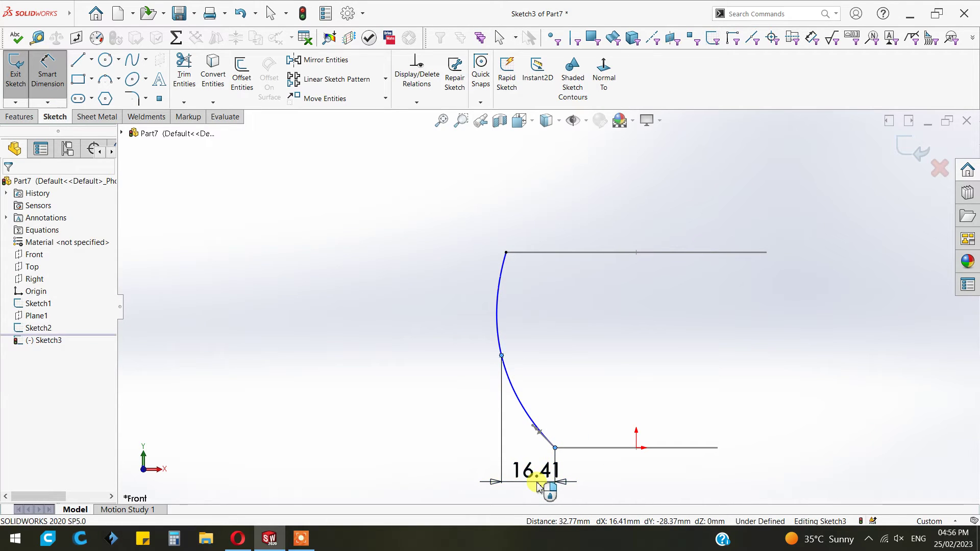
left_click(539, 487)
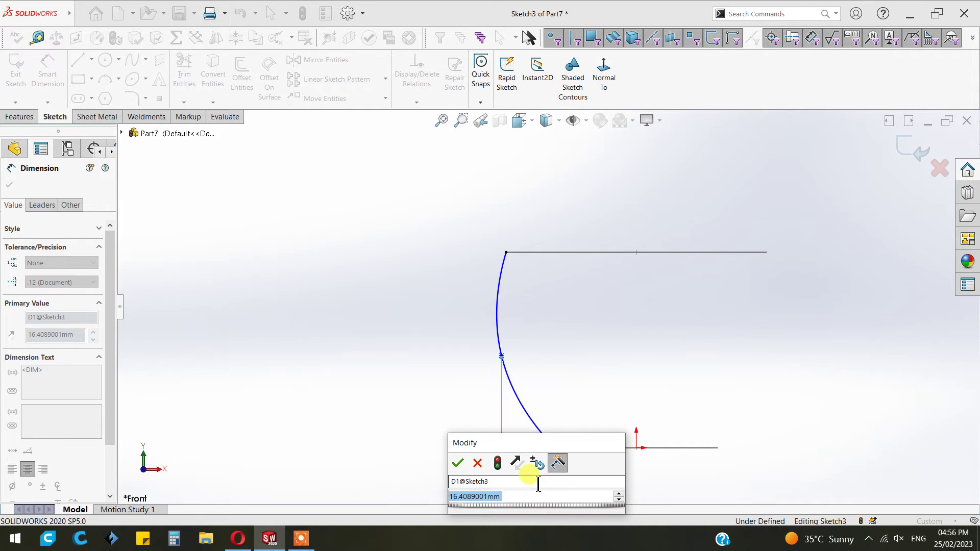
type("15")
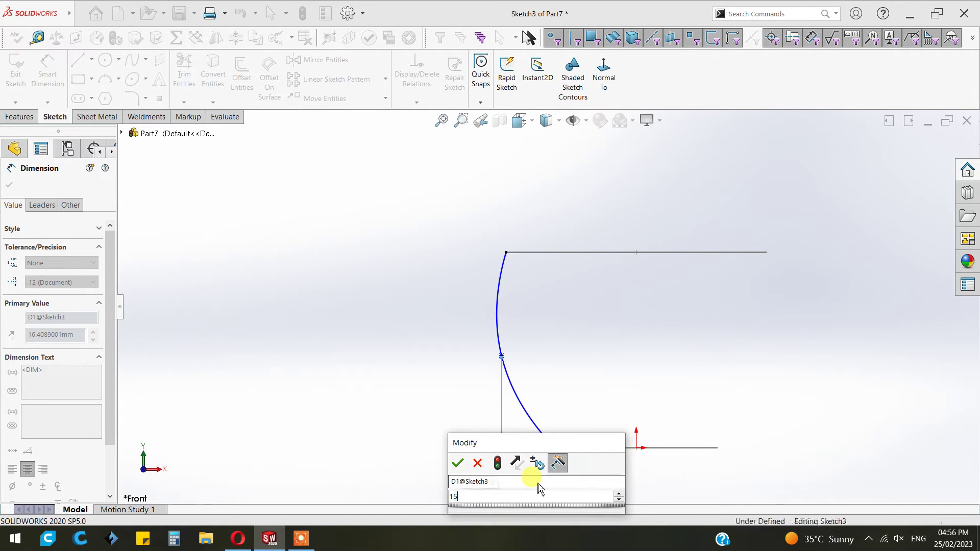
key("Return")
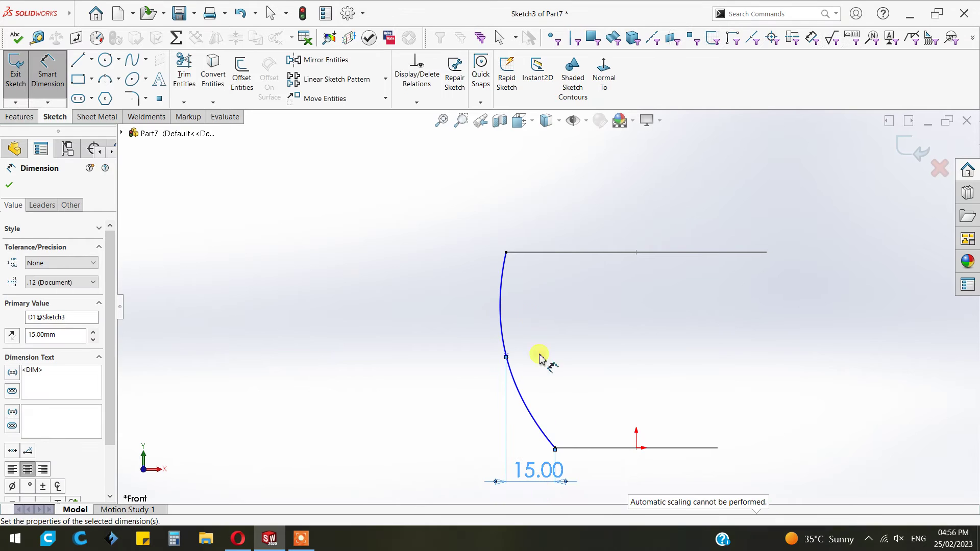
left_click(506, 358)
left_click(506, 253)
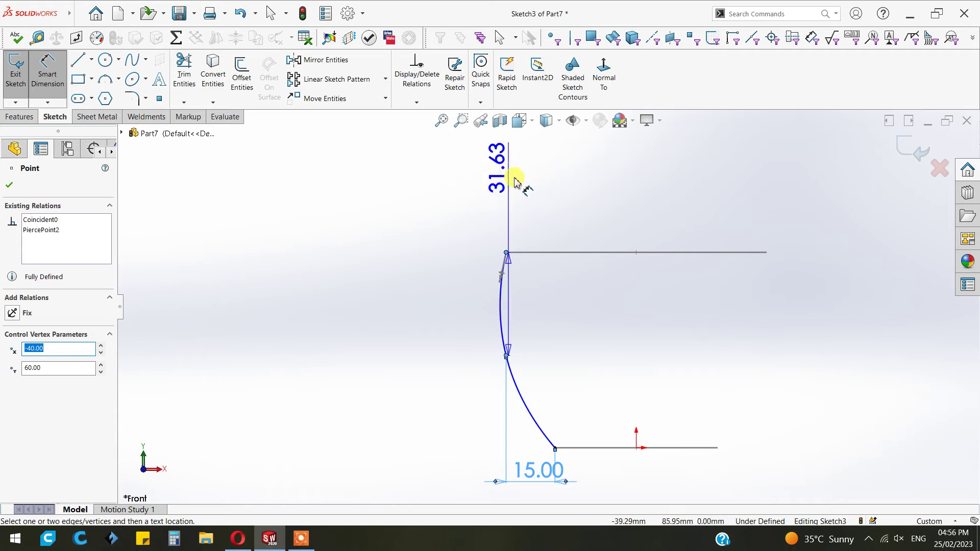
key("Escape")
- Dimension the vertical distance between the spline's middle point and its upper endpoint as 32 mm
scroll(508, 357, "down", 3)
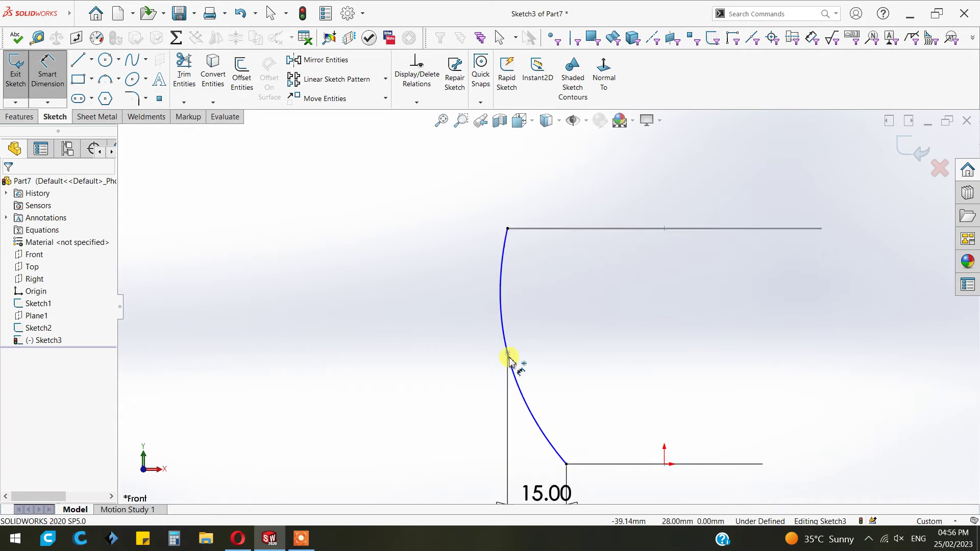
left_click(513, 343)
scroll(533, 205, "up", 2)
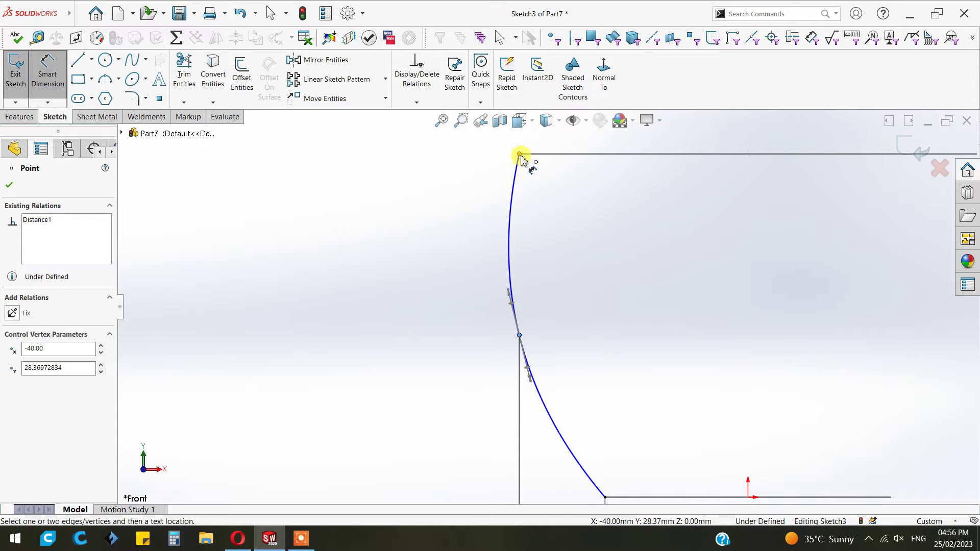
left_click(519, 154)
scroll(531, 169, "up", 2)
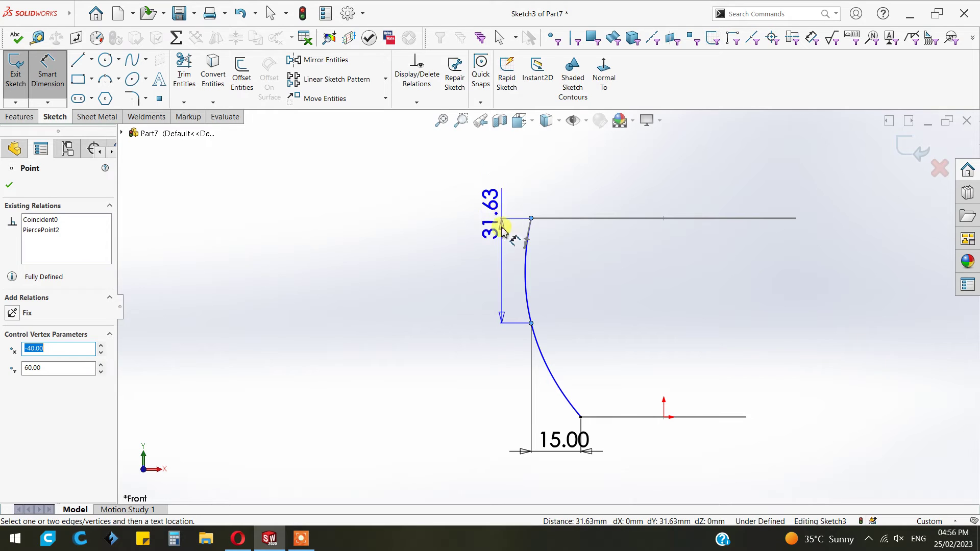
key("Escape")
left_click(501, 255)
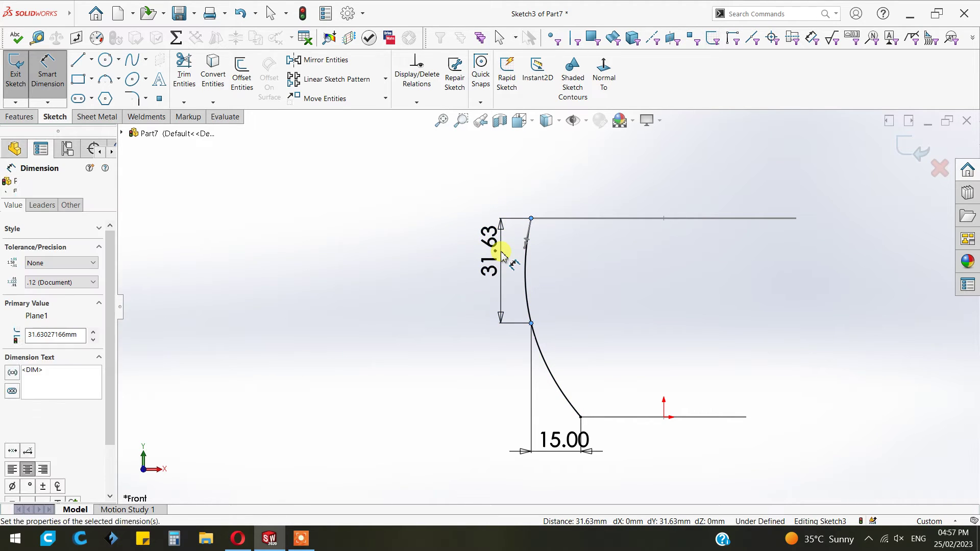
key("Return")
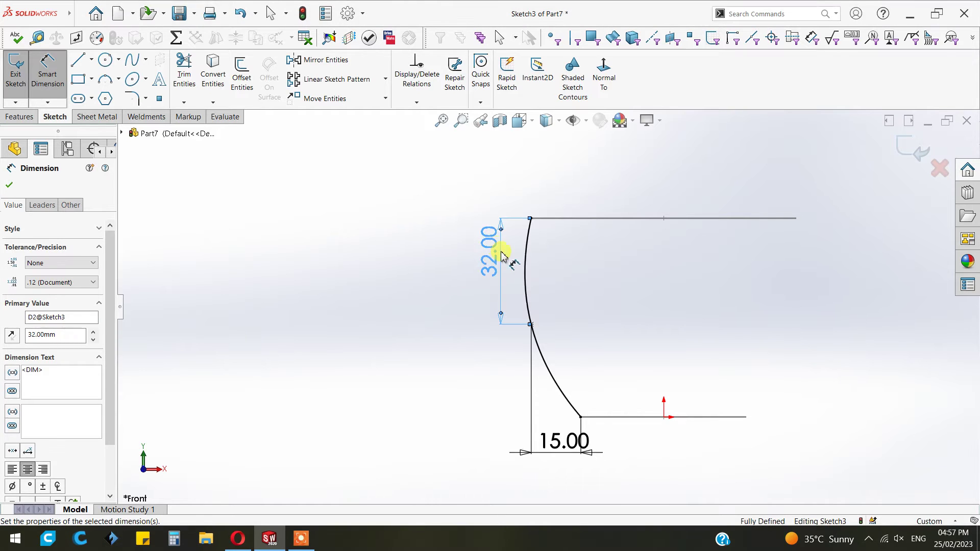
- Finish dimensioning and close the spline sketch
left_click(9, 185)
key("Escape")
middle_click_drag(703, 271, 662, 346)
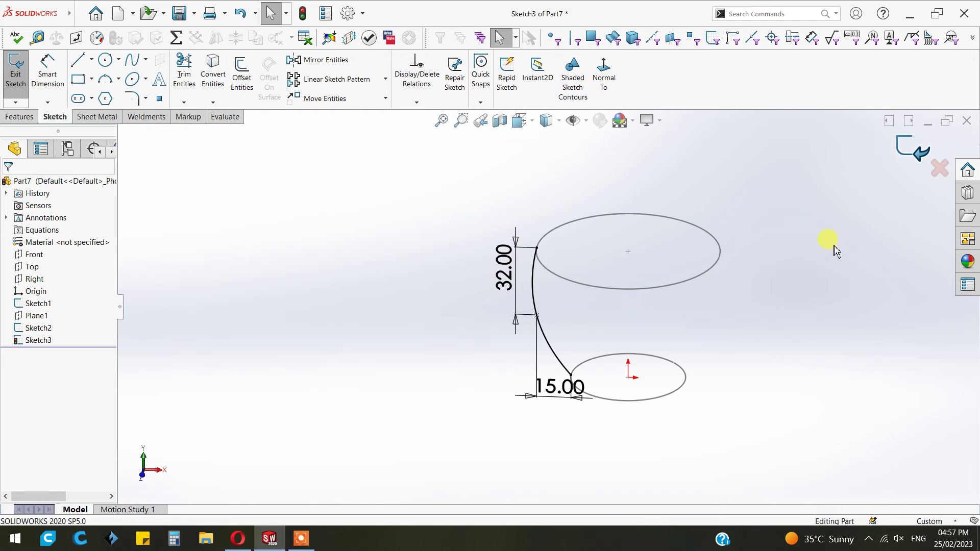
key("f")
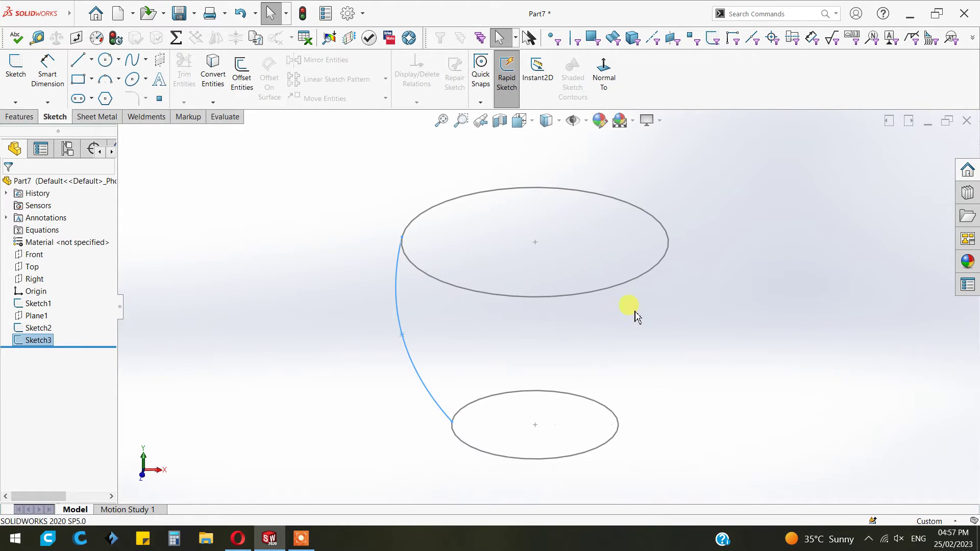
- Try a Lofted Boss/Base between the lower and upper circles with the spline as guide curve, then cancel it
left_click(26, 116)
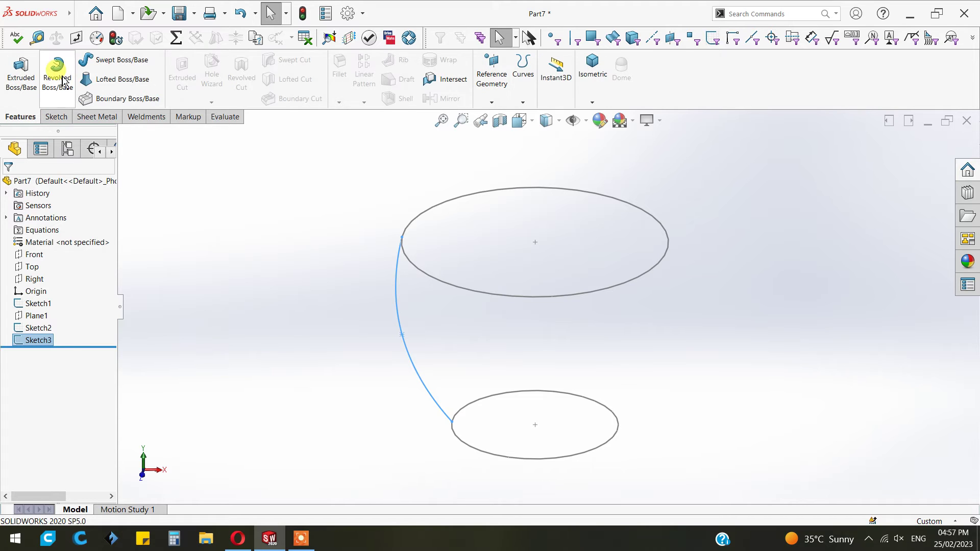
left_click(519, 392)
left_click(462, 292)
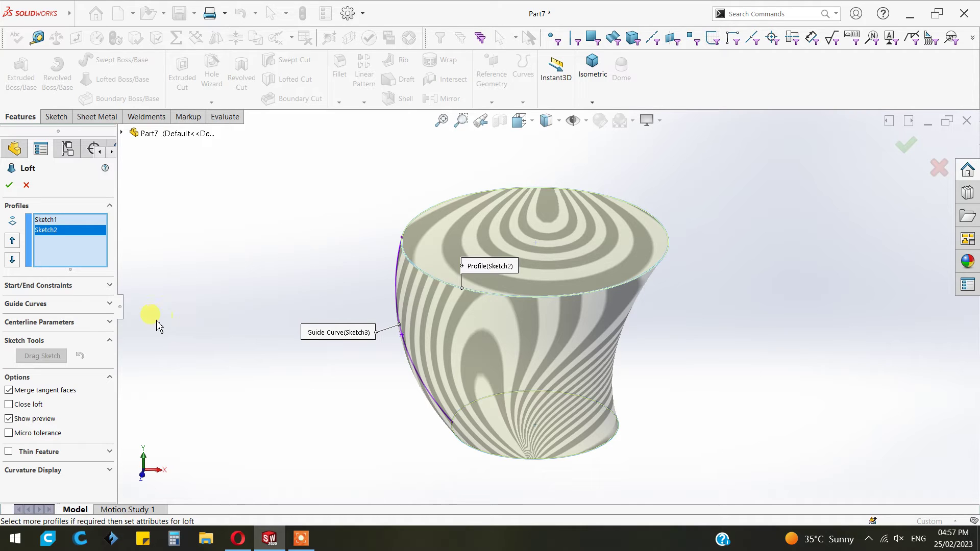
left_click(57, 289)
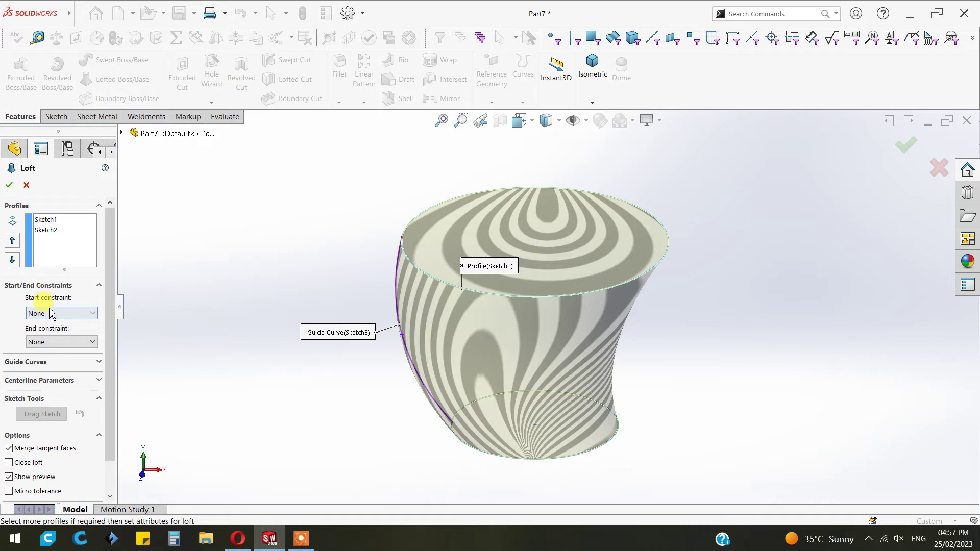
left_click(33, 363)
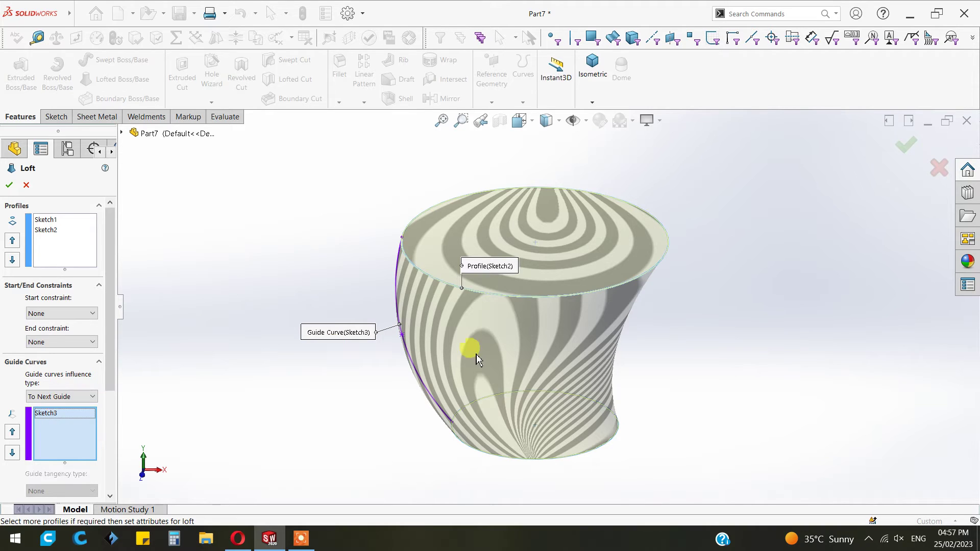
left_click(27, 185)
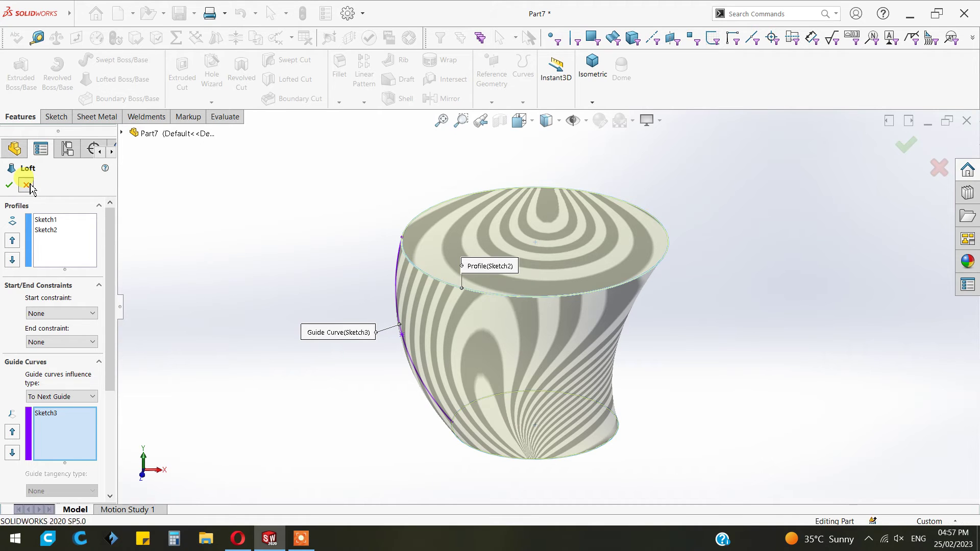
- Reopen the spline guide curve sketch and draw a vertical centerline upward from the origin
mouse_move(743, 372)
middle_mouse_down()
mouse_move(728, 361)
mouse_move(541, 344)
mouse_move(659, 346)
middle_mouse_up()
middle_click_drag(735, 350, 743, 353)
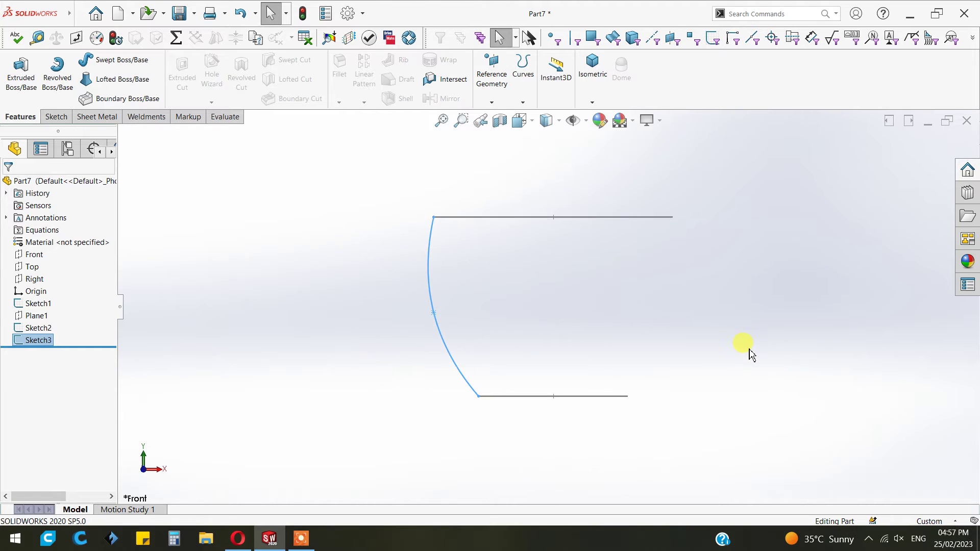
left_click(55, 117)
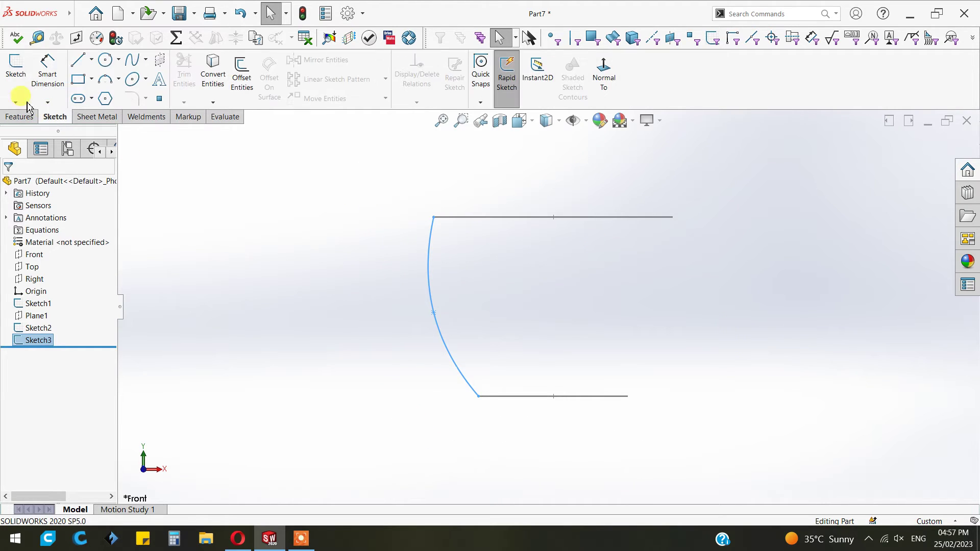
left_click(13, 94)
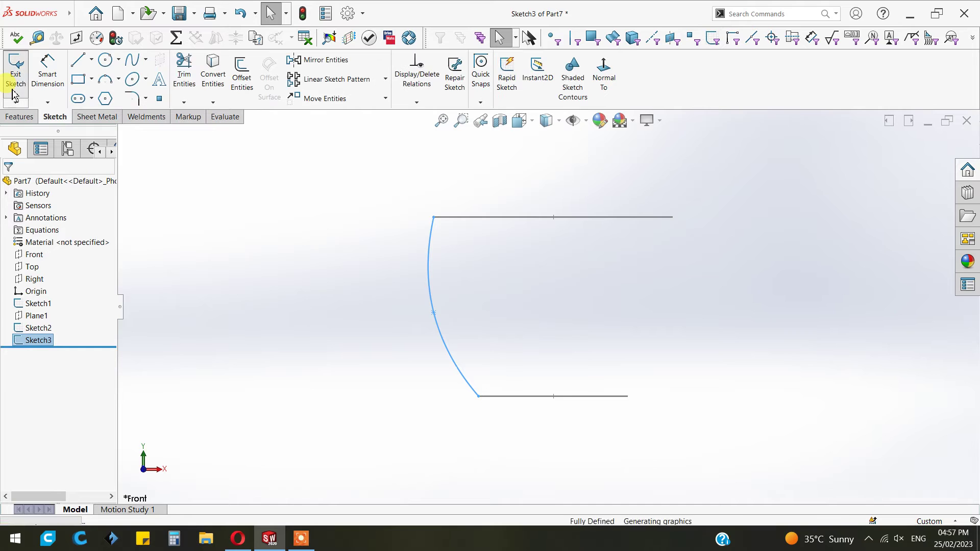
left_click(91, 60)
left_click(97, 89)
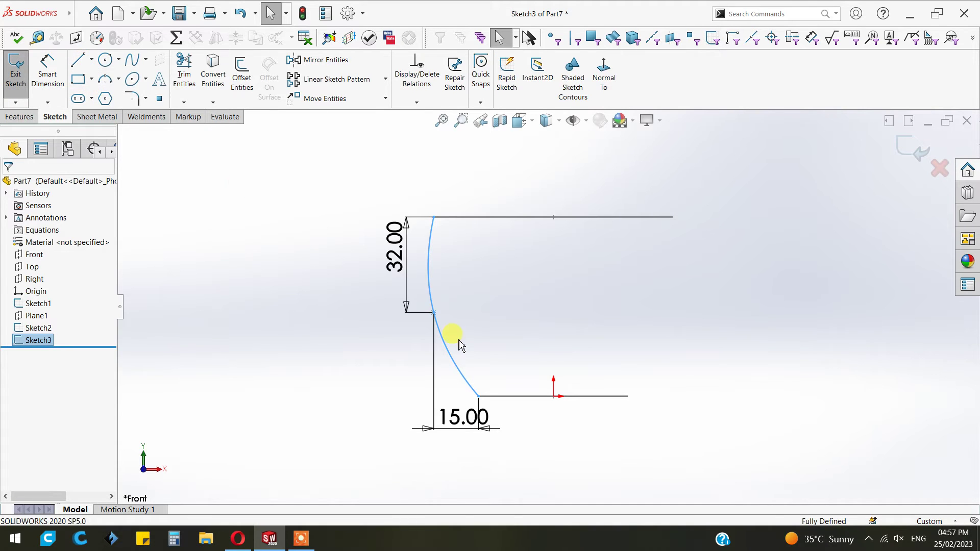
left_click(554, 396)
left_click(554, 306)
right_click(600, 289)
left_click(608, 296)
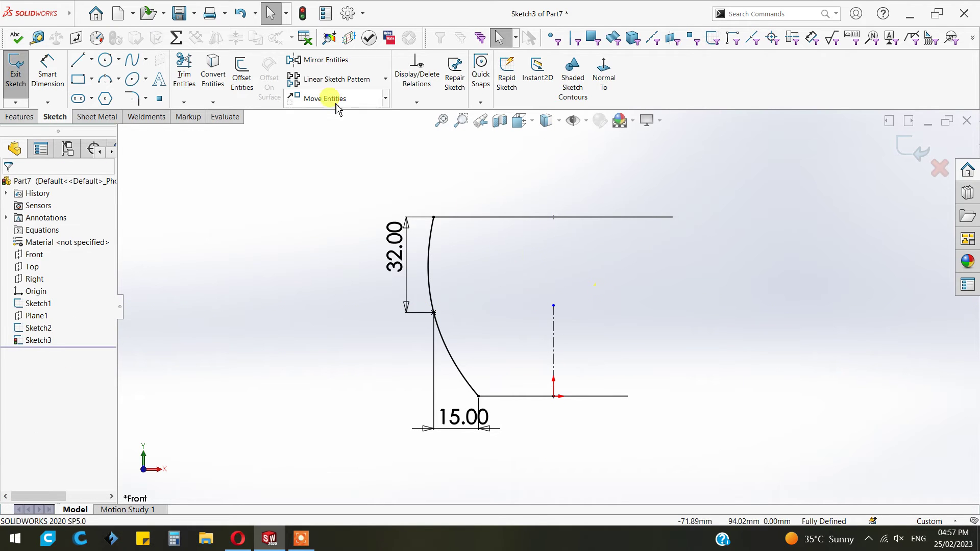
- Mirror the spline about the vertical centerline, keeping the original, and close the sketch
left_click(331, 65)
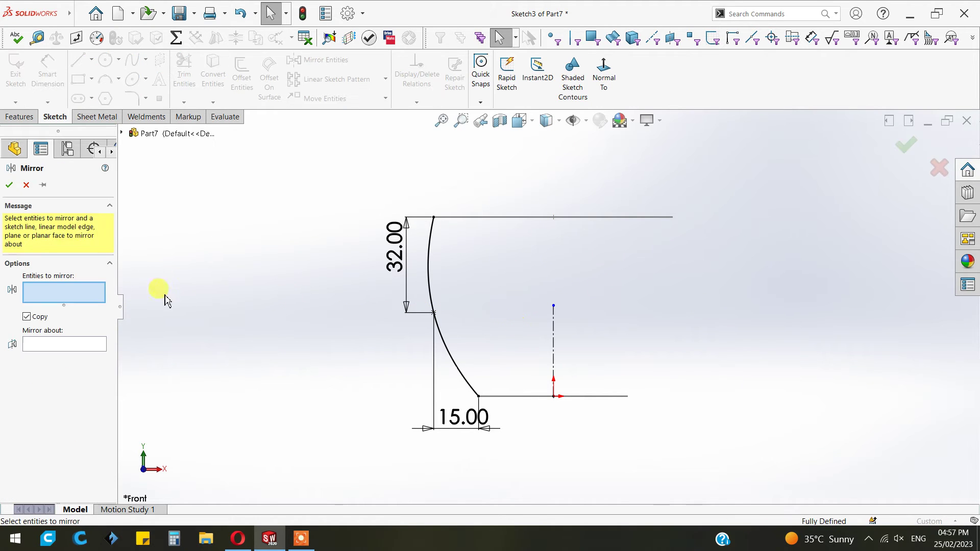
left_click(454, 357)
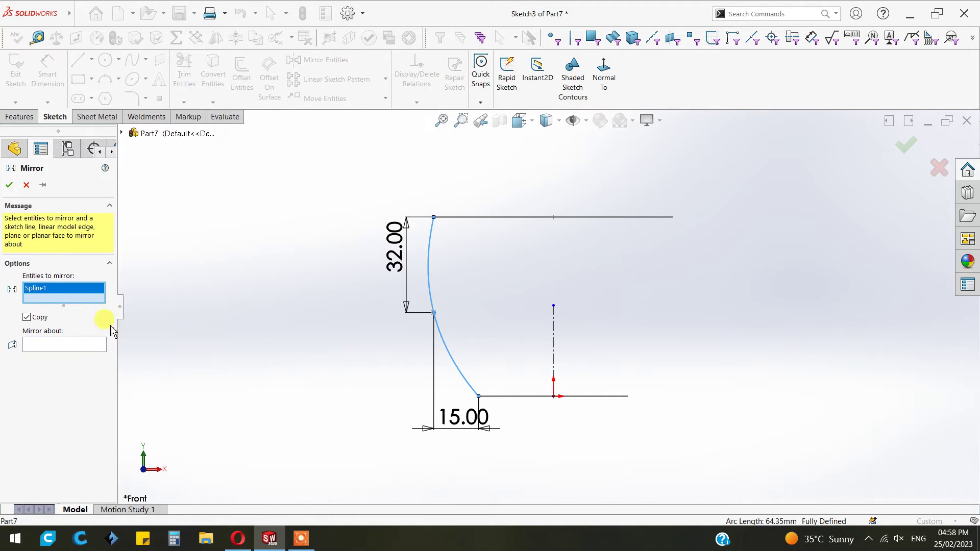
left_click(96, 345)
left_click(554, 341)
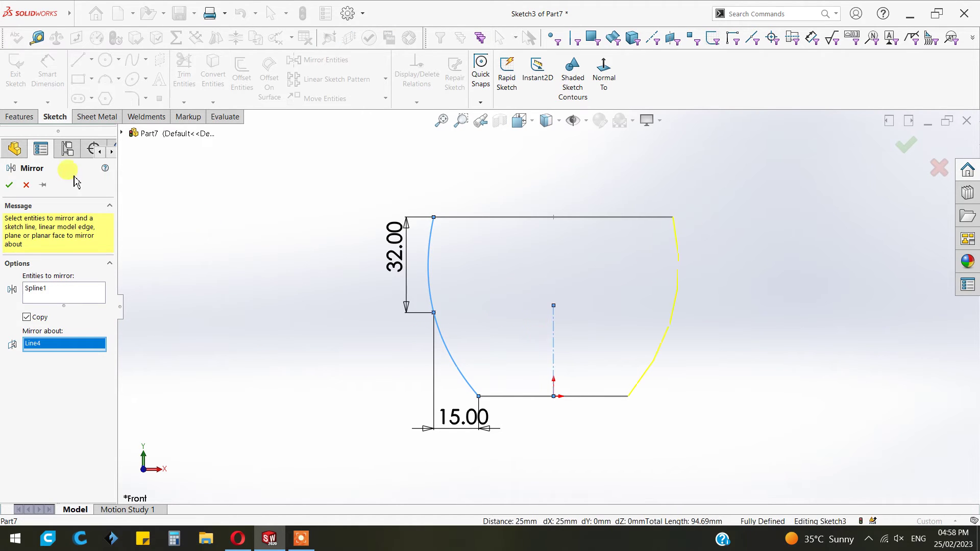
left_click(13, 186)
left_click(914, 152)
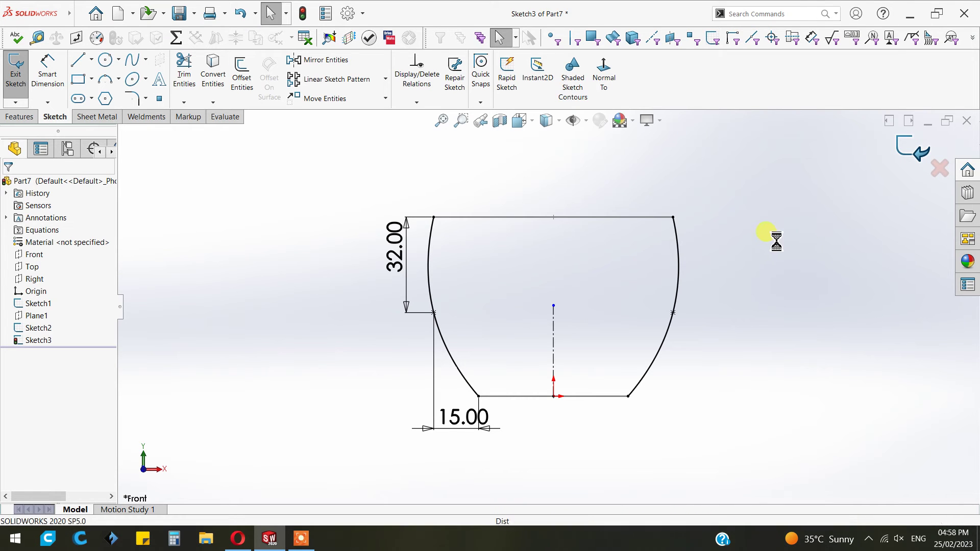
- Start a Lofted Boss/Base with the lower and upper circles as its profiles
mouse_move(775, 245)
middle_mouse_down()
mouse_move(744, 313)
mouse_move(765, 344)
mouse_move(740, 327)
middle_mouse_up()
left_click(23, 113)
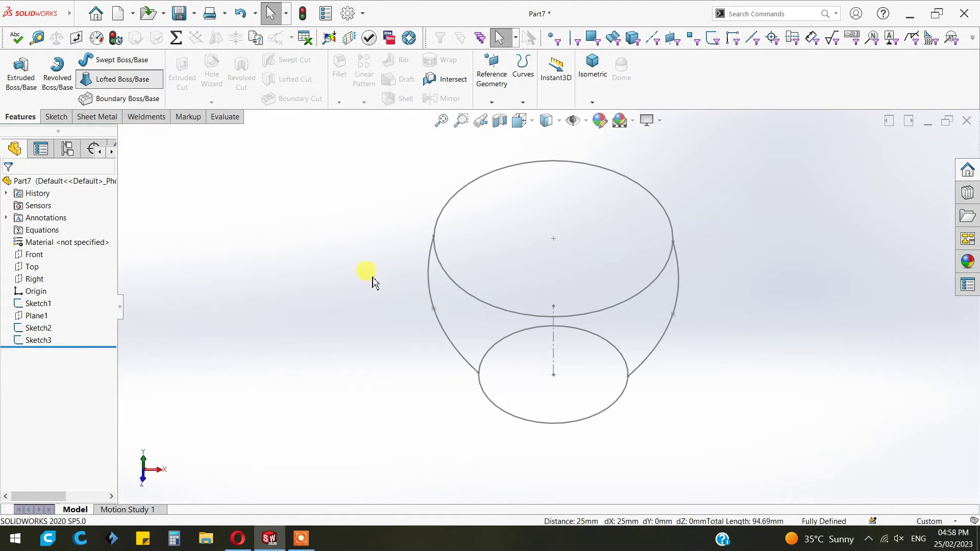
left_click(518, 332)
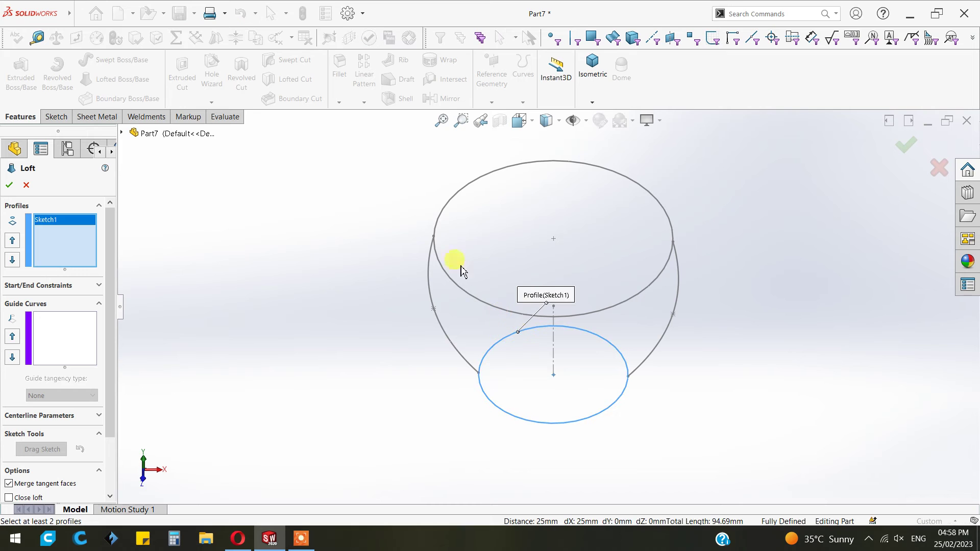
left_click(448, 206)
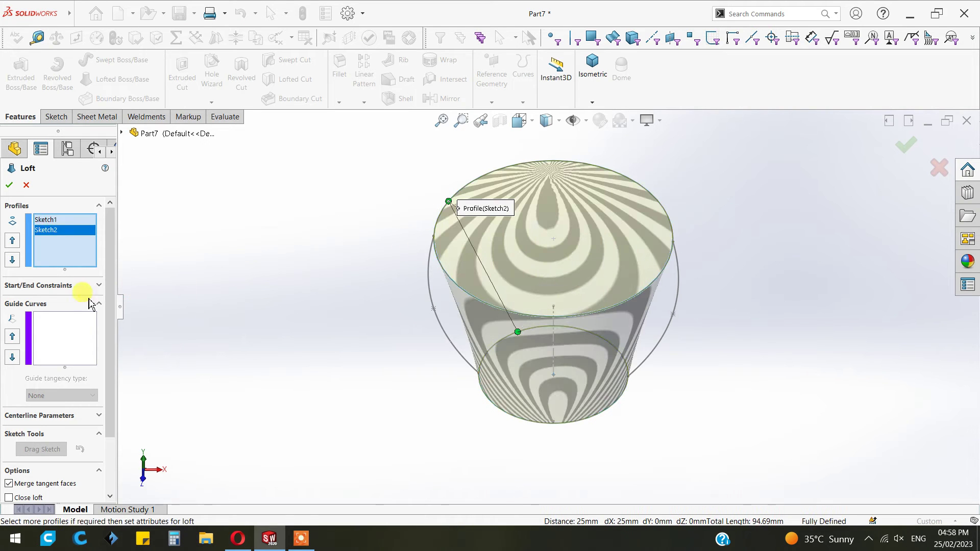
- Add the original and mirrored splines as two separate open-loop guide curves and complete the loft
left_click(75, 337)
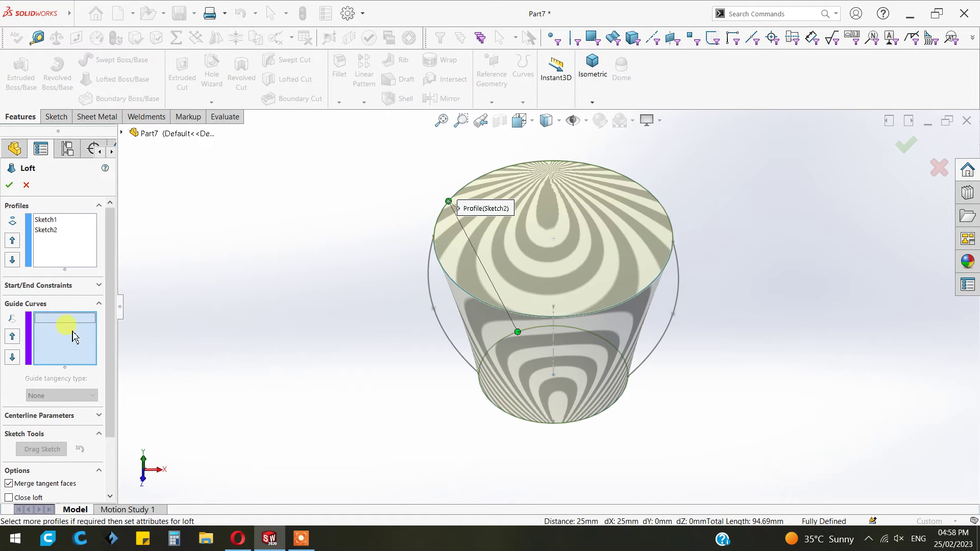
left_click(429, 302)
left_click(338, 389)
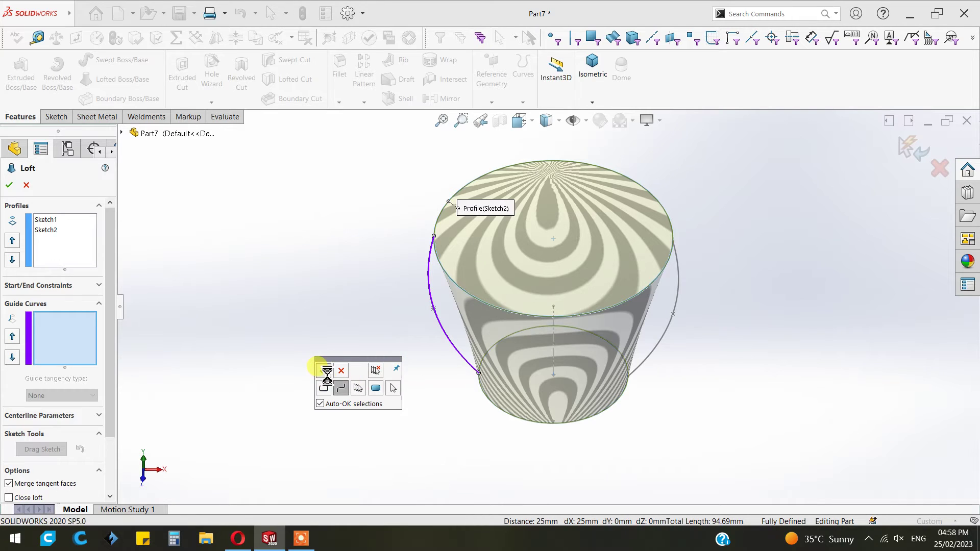
left_click(666, 334)
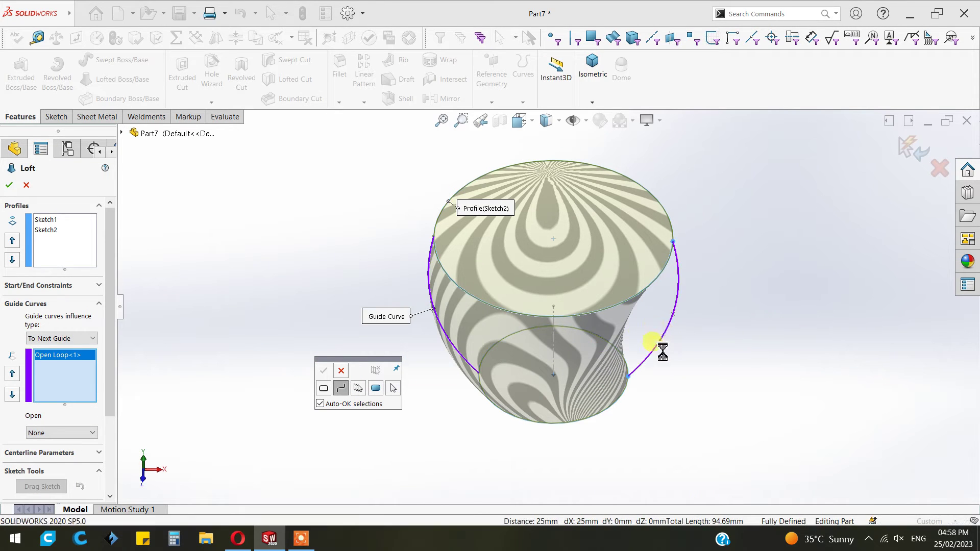
left_click(340, 371)
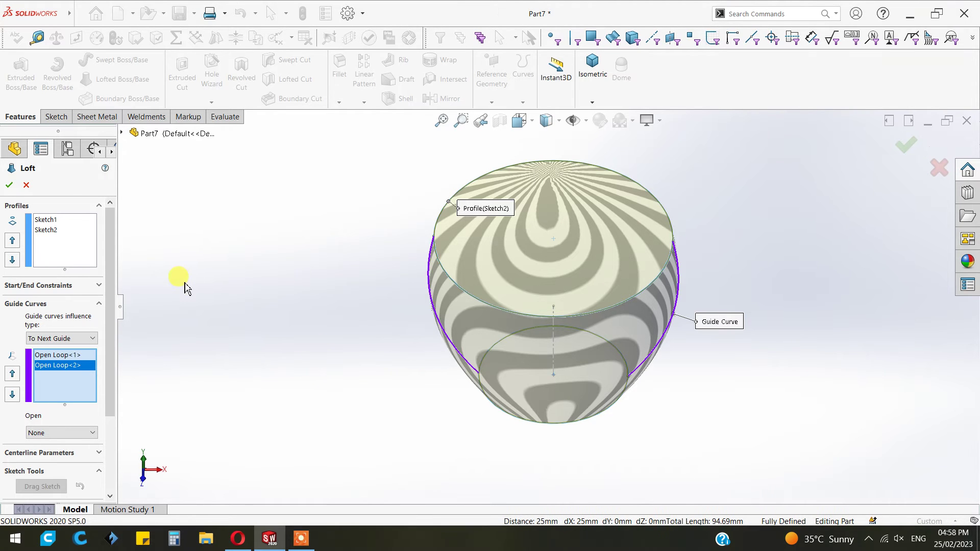
middle_click_drag(121, 279, 330, 245)
left_click(9, 185)
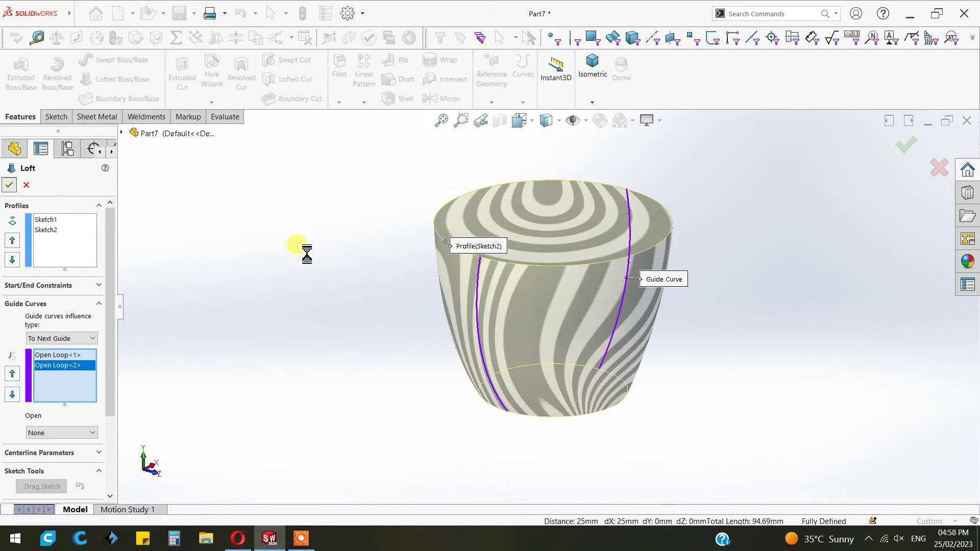
- Turn off the display of the model's reflection on the floor
middle_click_drag(522, 380, 380, 383)
left_click(714, 168)
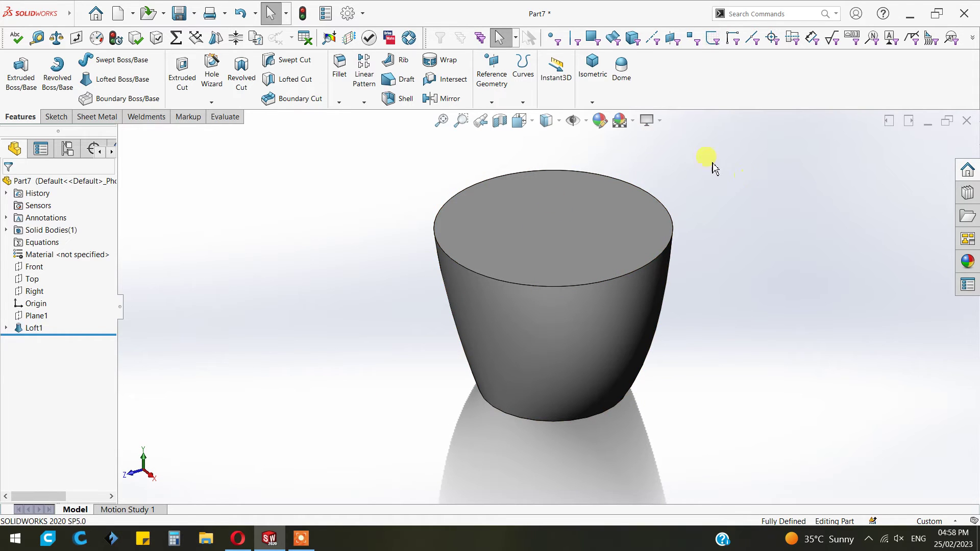
left_click(649, 121)
scroll(735, 227, "down", 2)
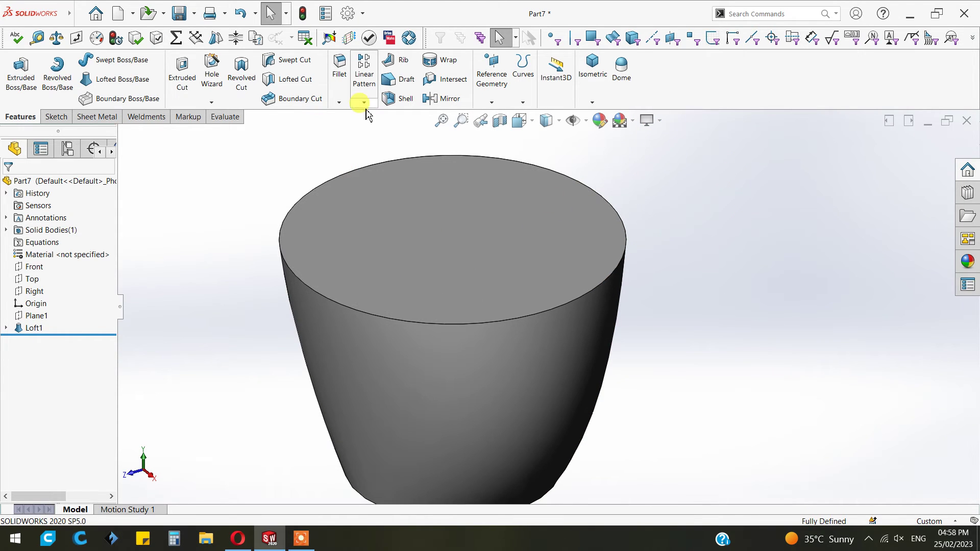
- Shell the lofted body with a 10 mm wall, removing the flat top face and showing the preview
left_click(393, 100)
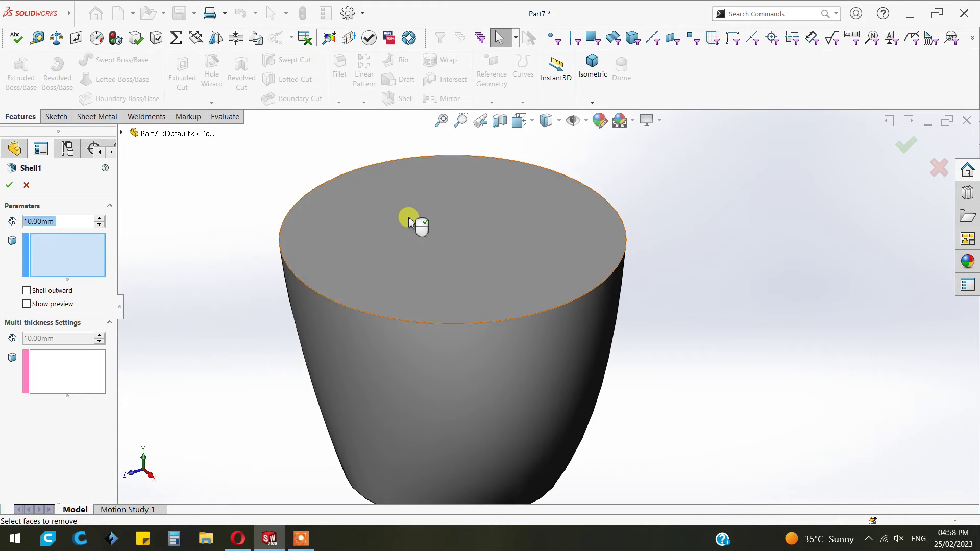
left_click(408, 217)
left_click(41, 304)
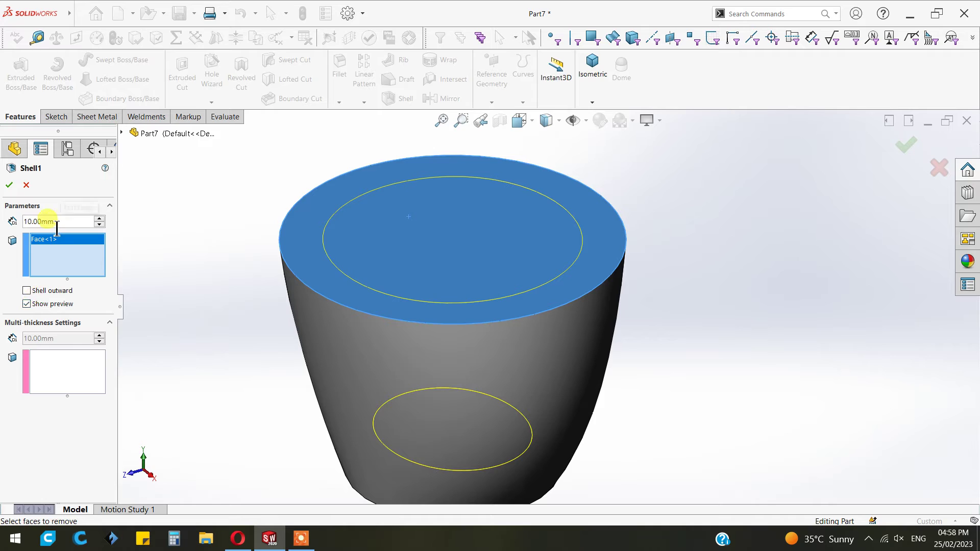
key("Return")
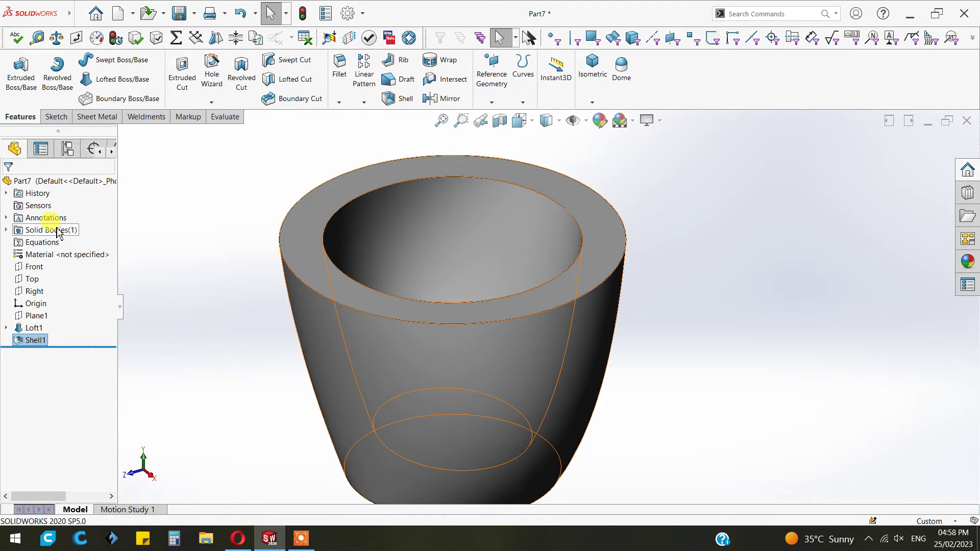
- Edit the shell feature and set its wall thickness to 3 mm
right_click(43, 341)
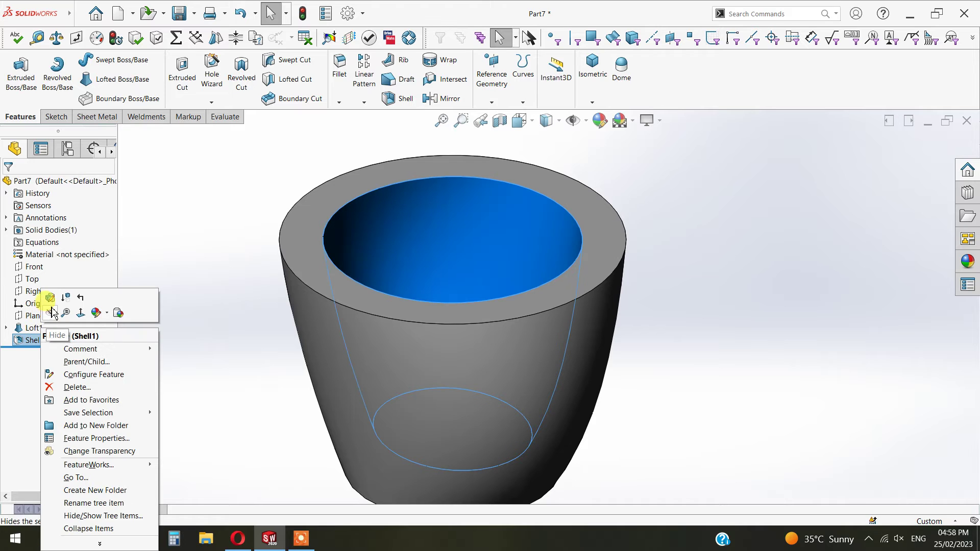
left_click(50, 313)
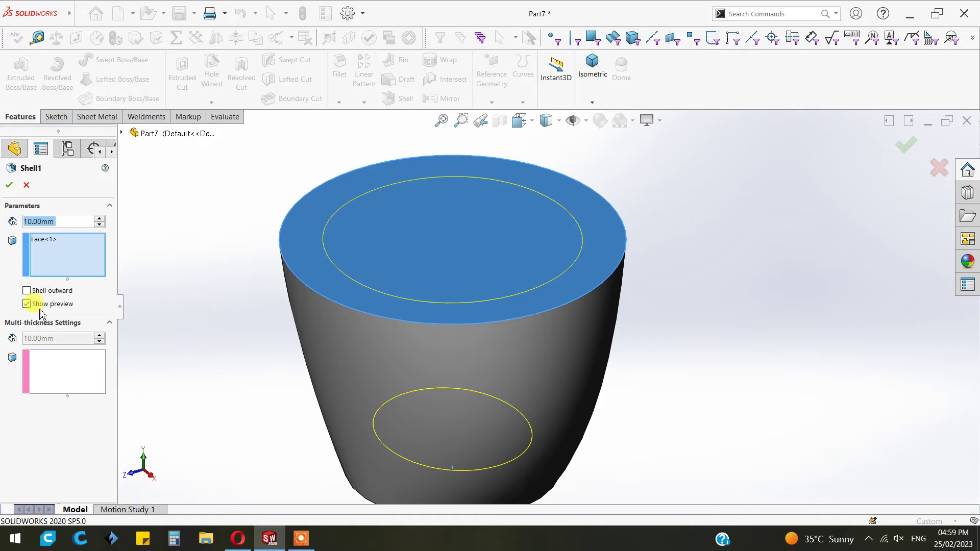
type("3")
key("Return")
left_click(10, 186)
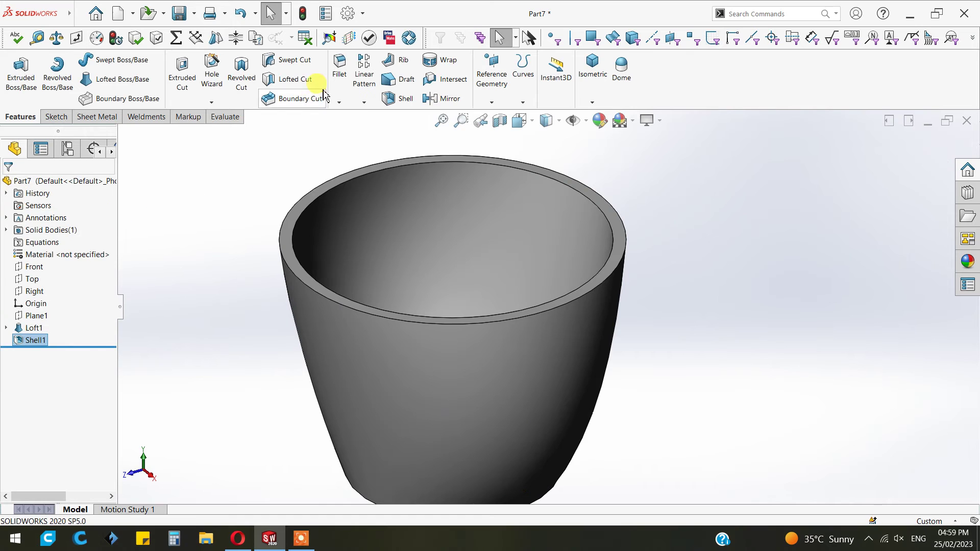
- Fillet the top rim face of the shelled body with a 1 mm radius
left_click(335, 187)
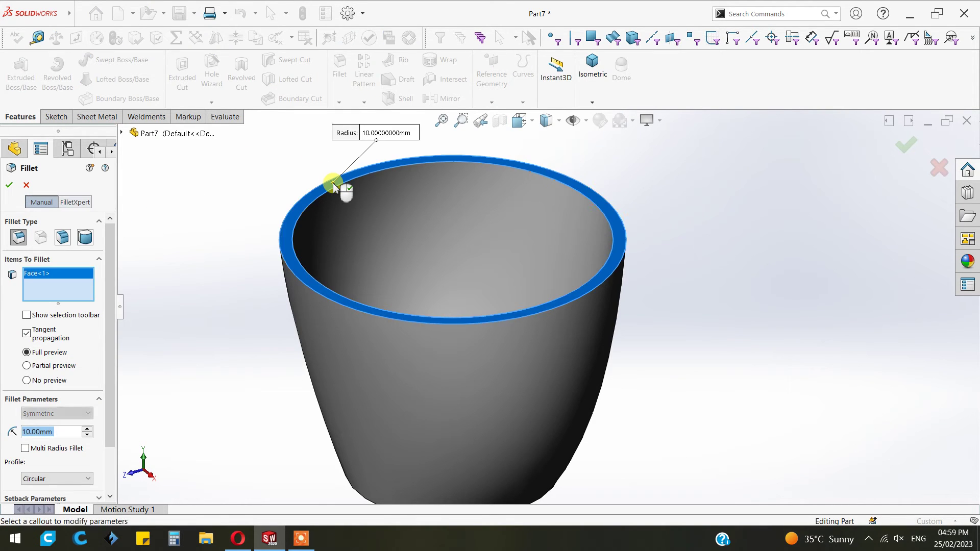
type("2")
key("Return")
type("1")
key("Return")
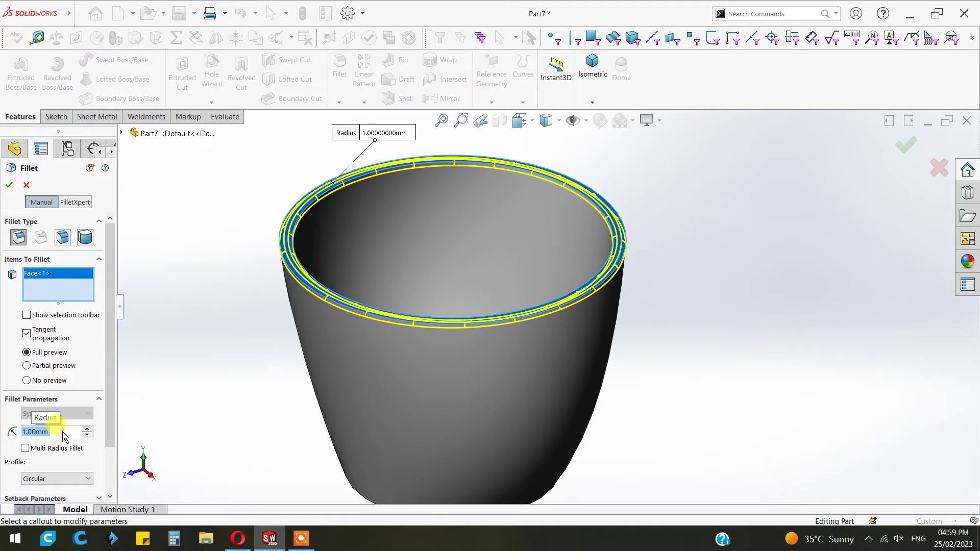
left_click(9, 185)
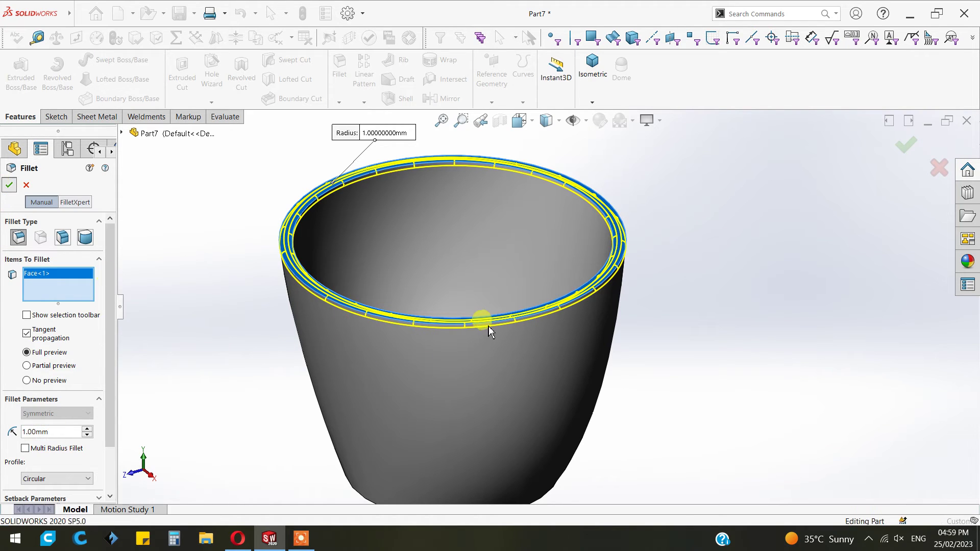
- Fillet the inner bottom edge of the cavity with a 2 mm radius
scroll(486, 324, "up", 3)
middle_click_drag(486, 323, 505, 389)
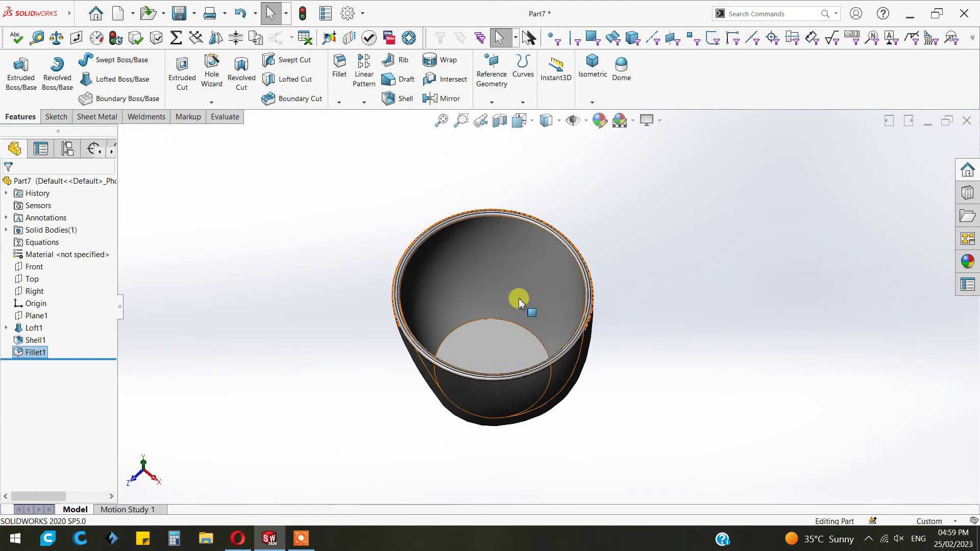
scroll(527, 307, "down", 3)
left_click(341, 78)
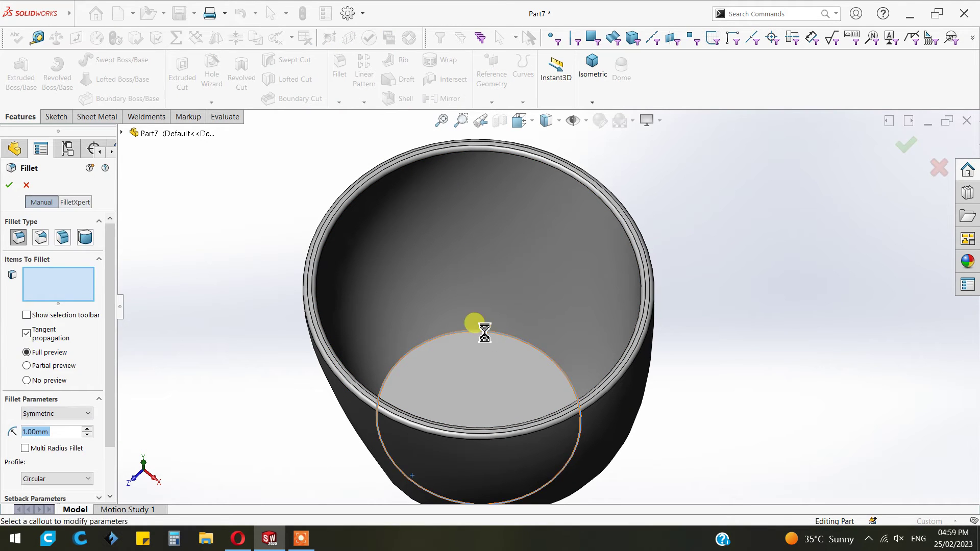
left_click(484, 332)
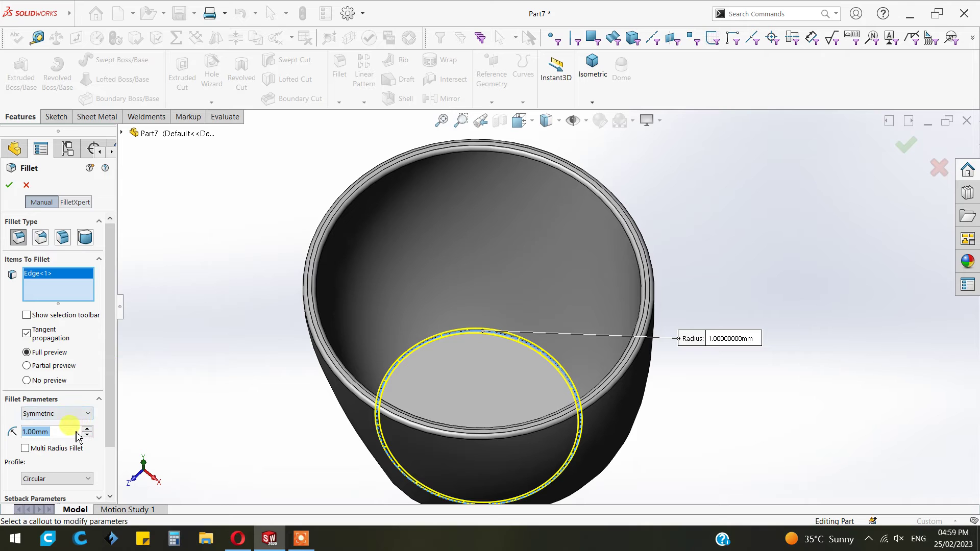
type("2")
key("Return")
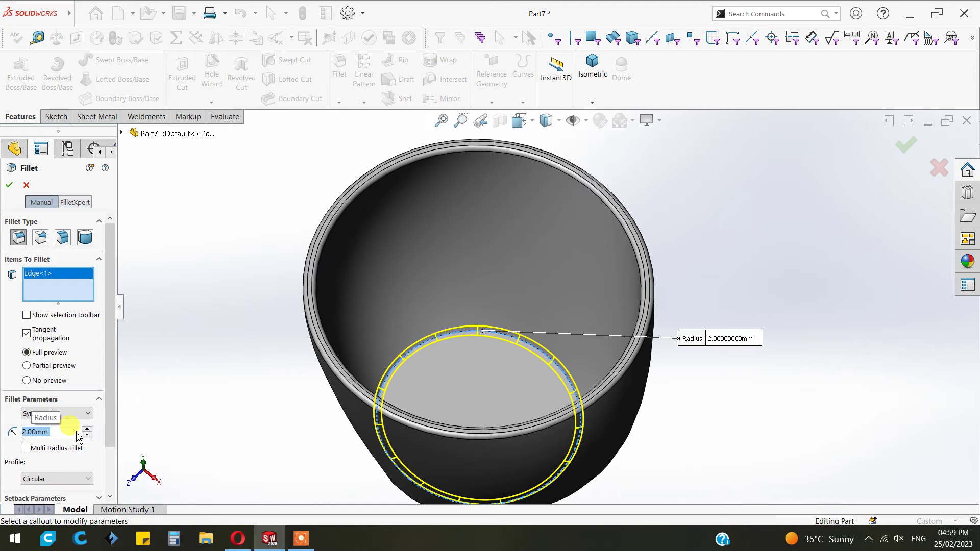
left_click(10, 187)
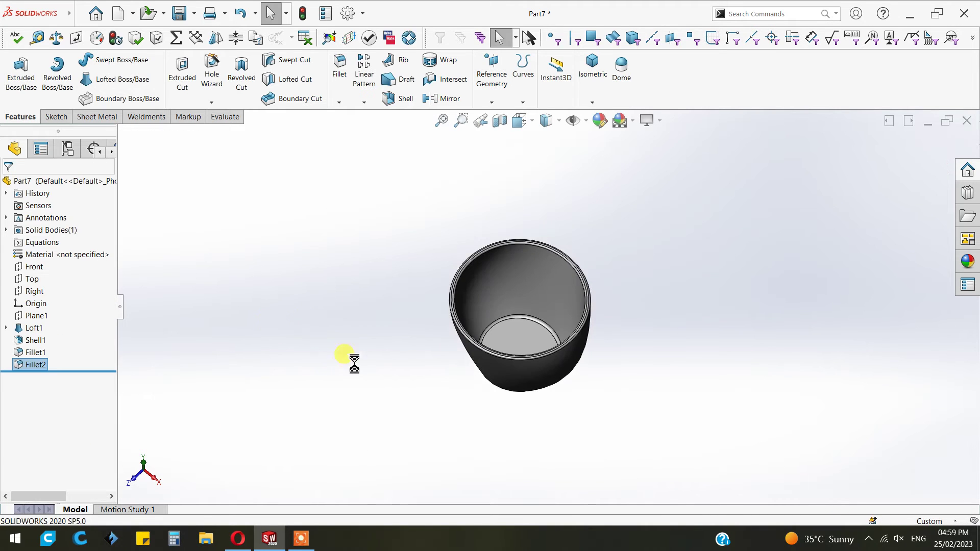
middle_click_drag(712, 361, 631, 360)
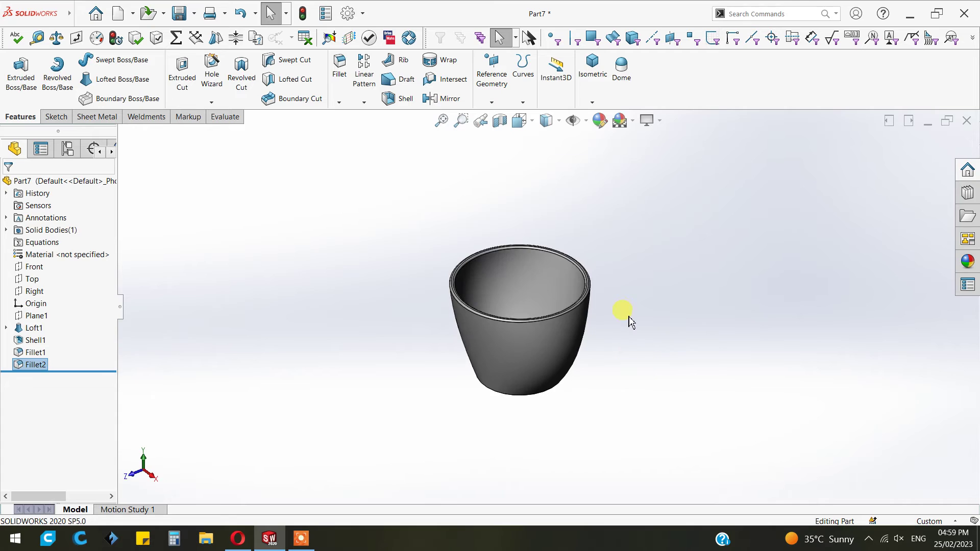
scroll(632, 317, "down", 3)
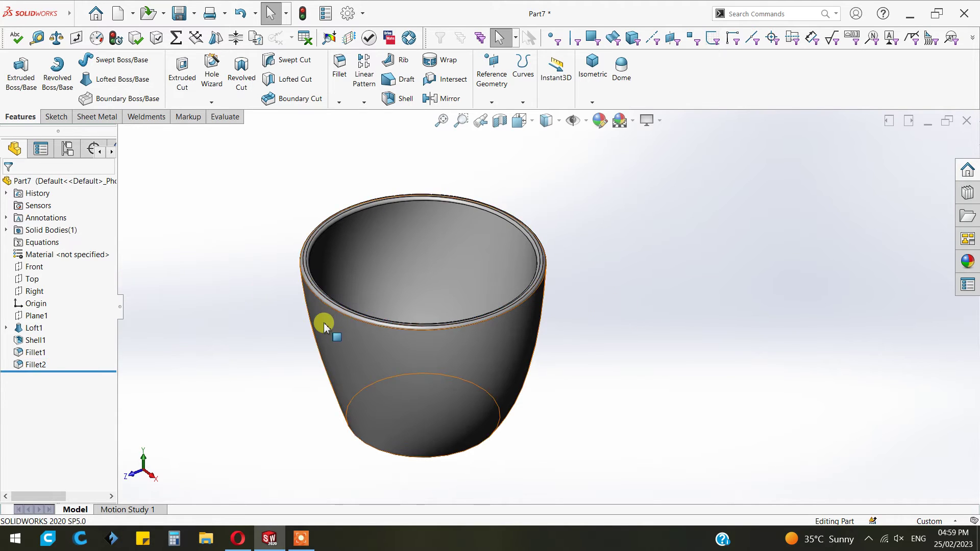
- View the part normal to the Right plane and switch the display style to Hidden Lines Visible
scroll(324, 323, "up", 2)
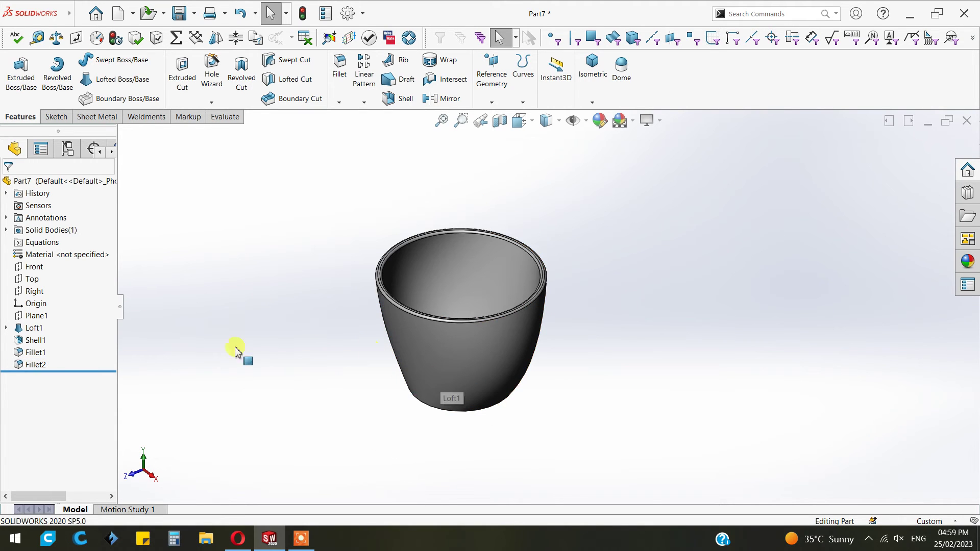
left_click(33, 291)
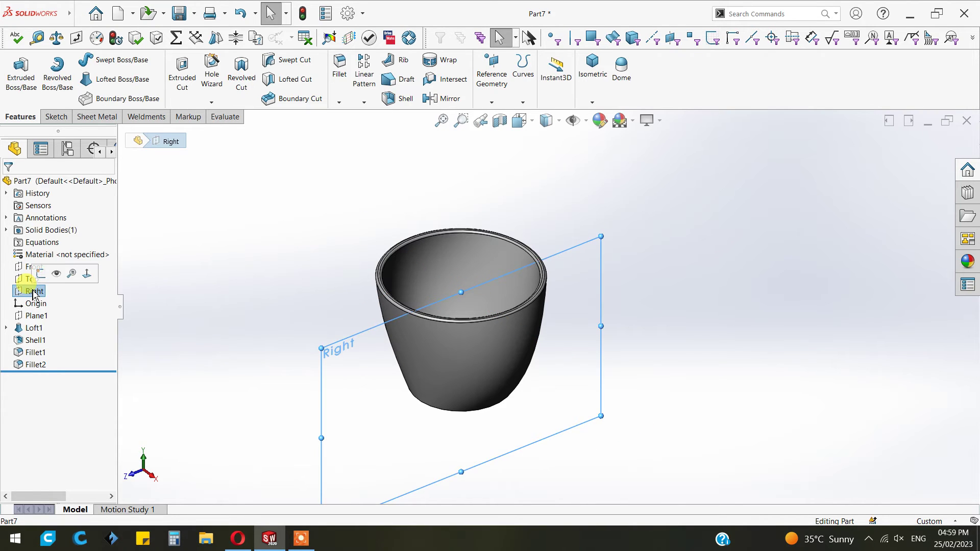
key("ctrl+8")
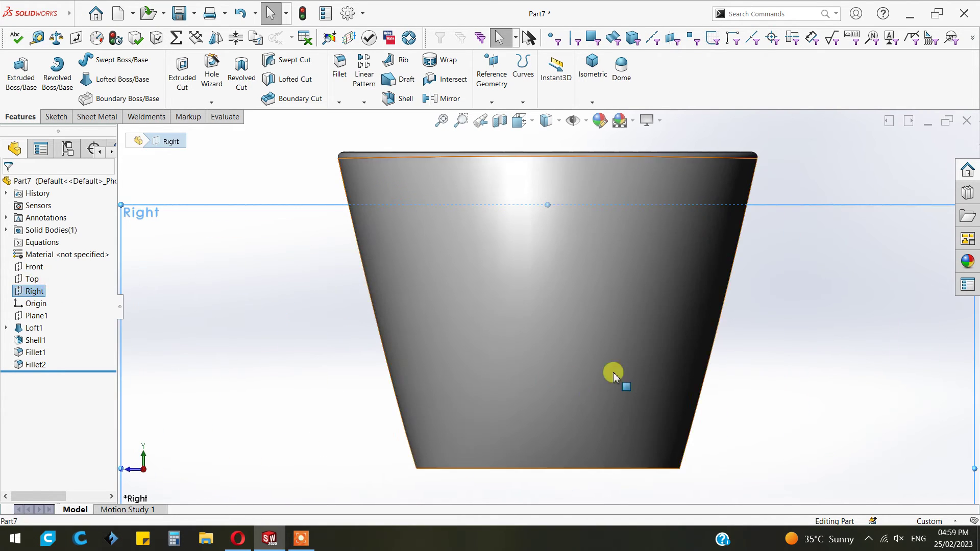
scroll(695, 355, "up", 3)
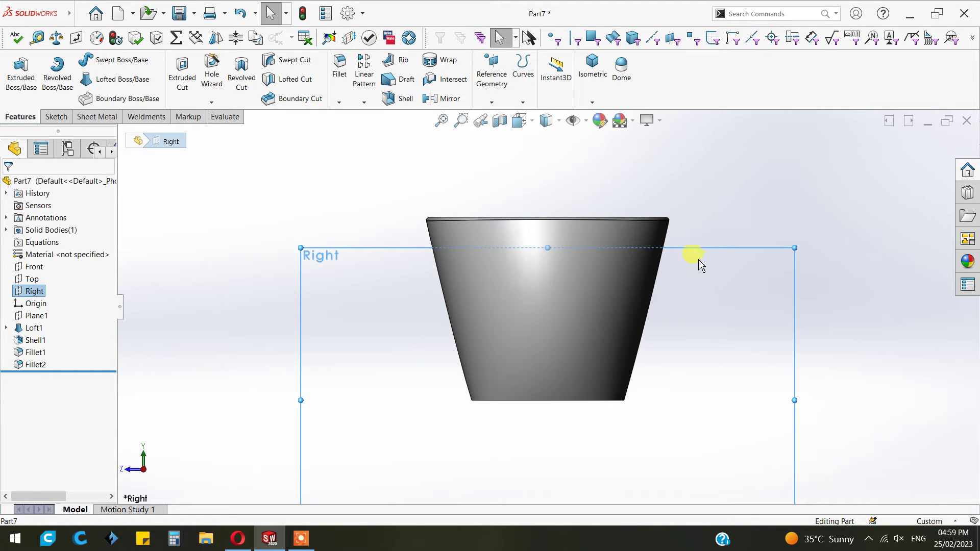
left_click(531, 126)
left_click(560, 125)
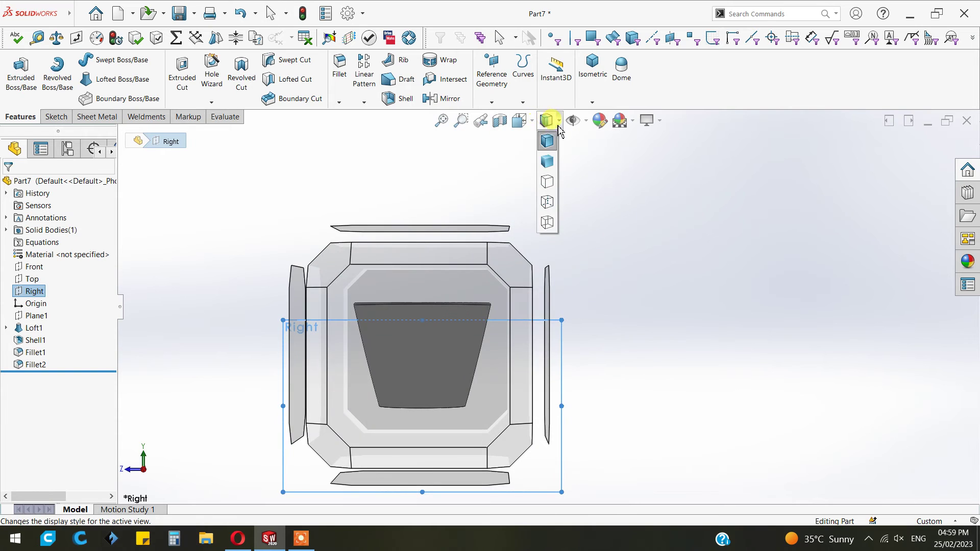
left_click(547, 183)
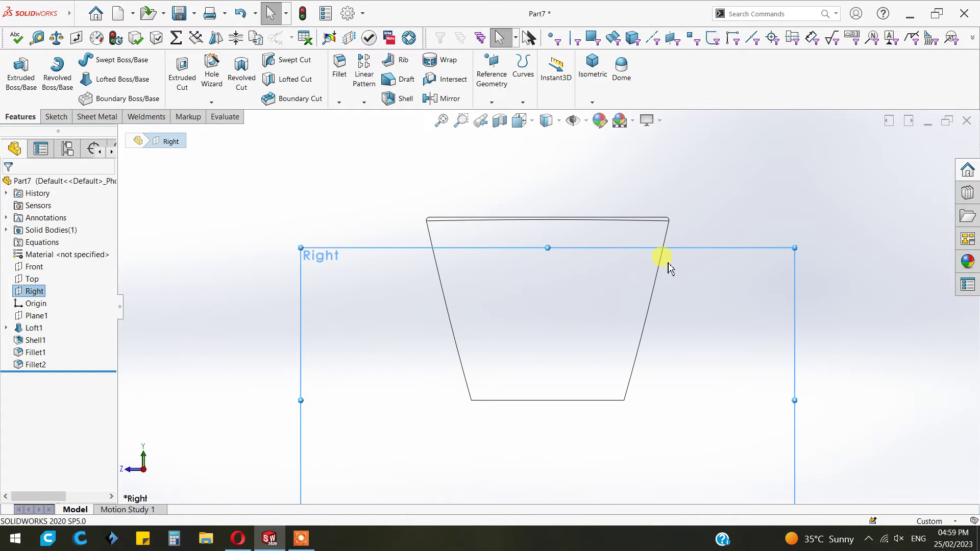
scroll(671, 269, "down", 3)
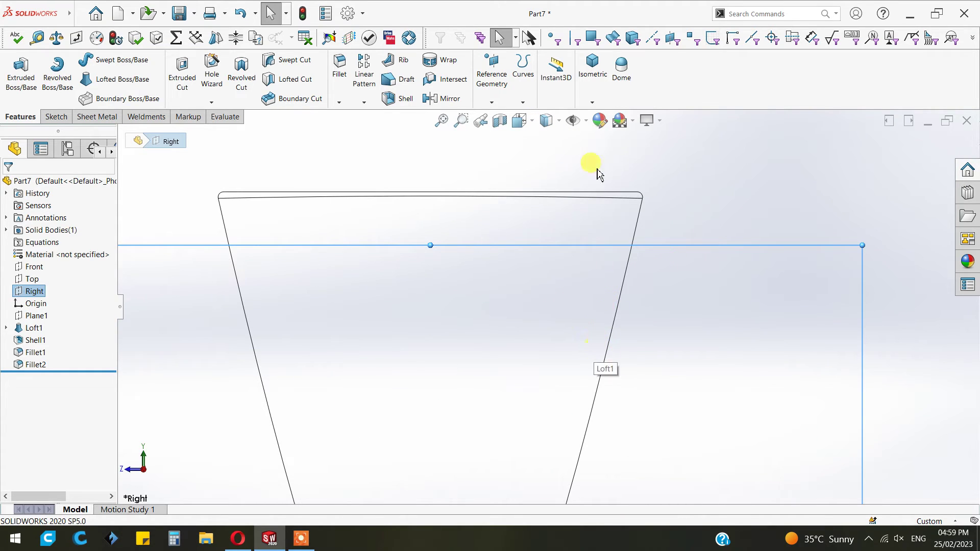
left_click(558, 123)
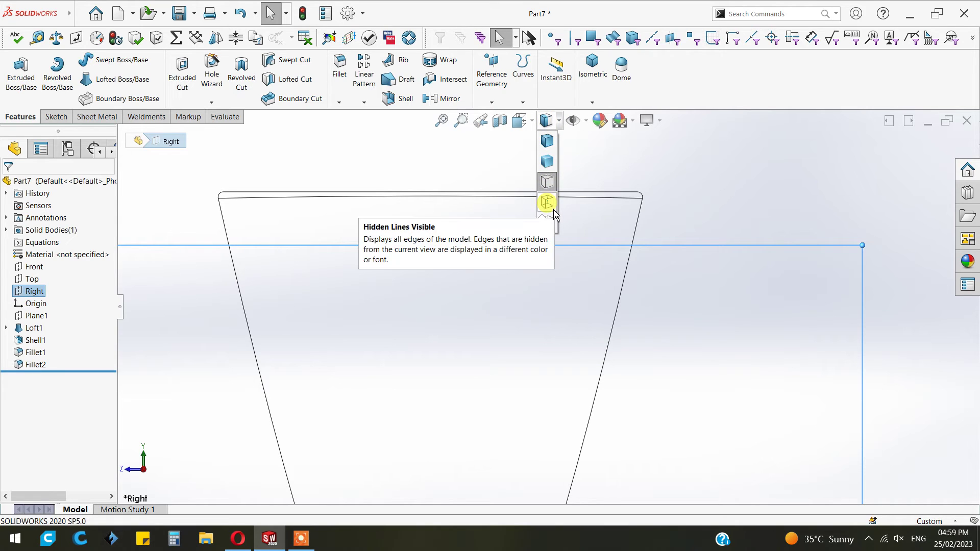
left_click(547, 202)
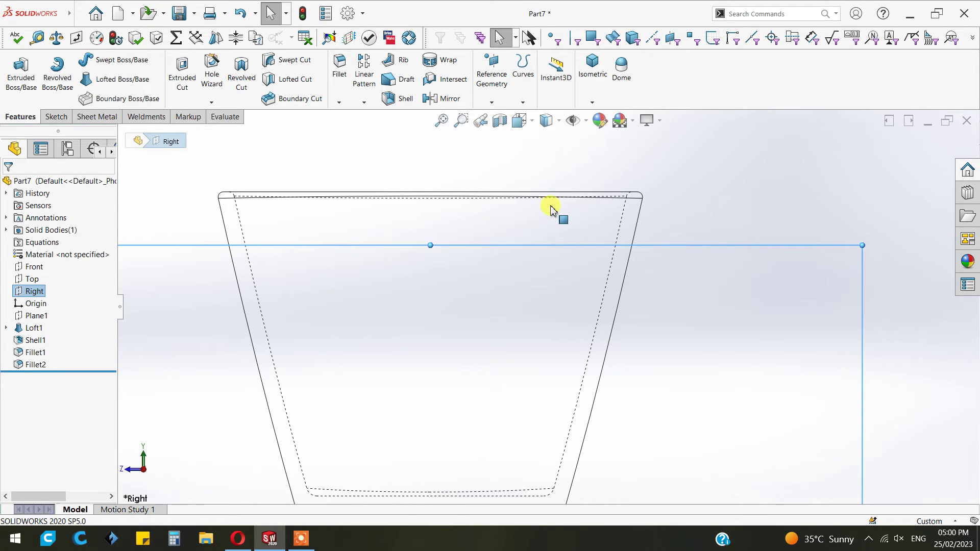
- Sketch a five-point handle spline on the Right plane, bulging outward from about 44 mm up the wall and returning at about 18 mm
left_click(53, 116)
left_click(16, 71)
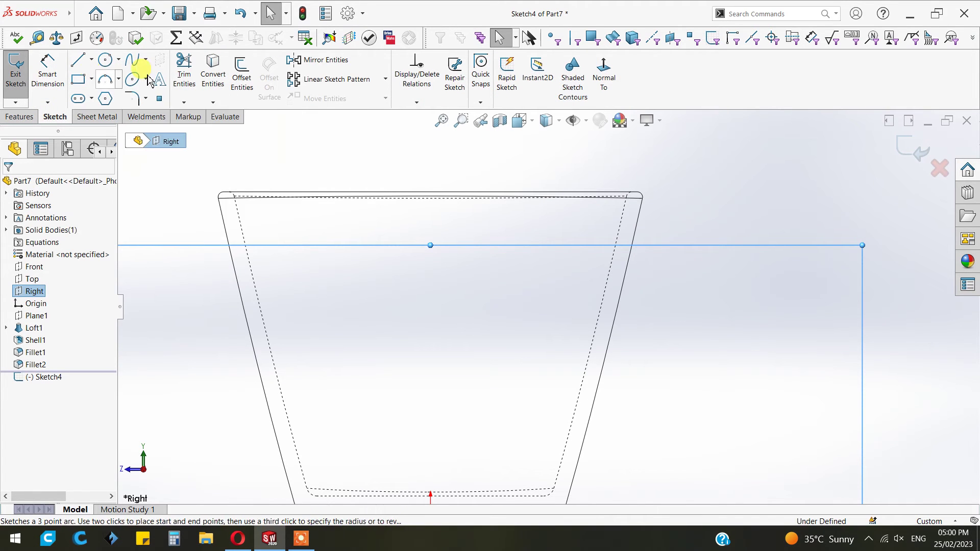
left_click(132, 60)
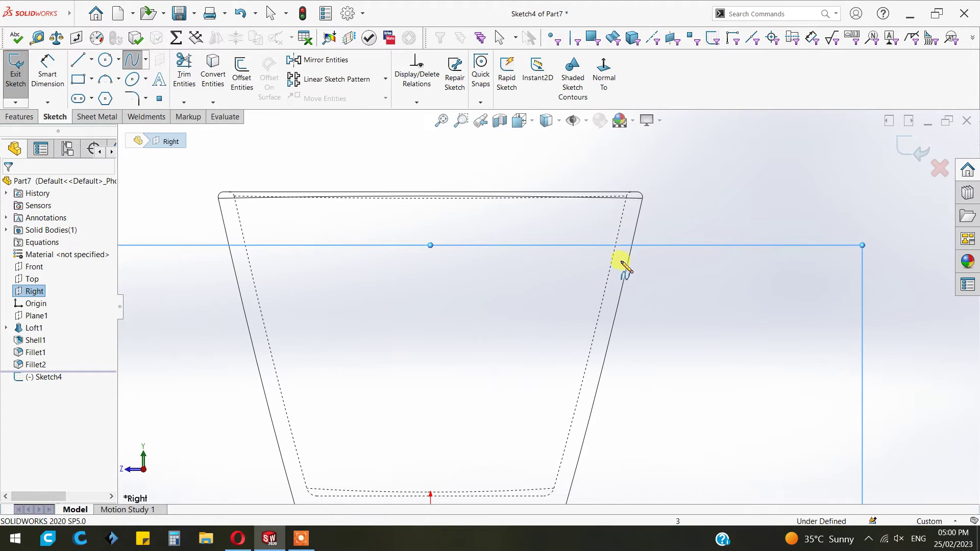
left_click(616, 279)
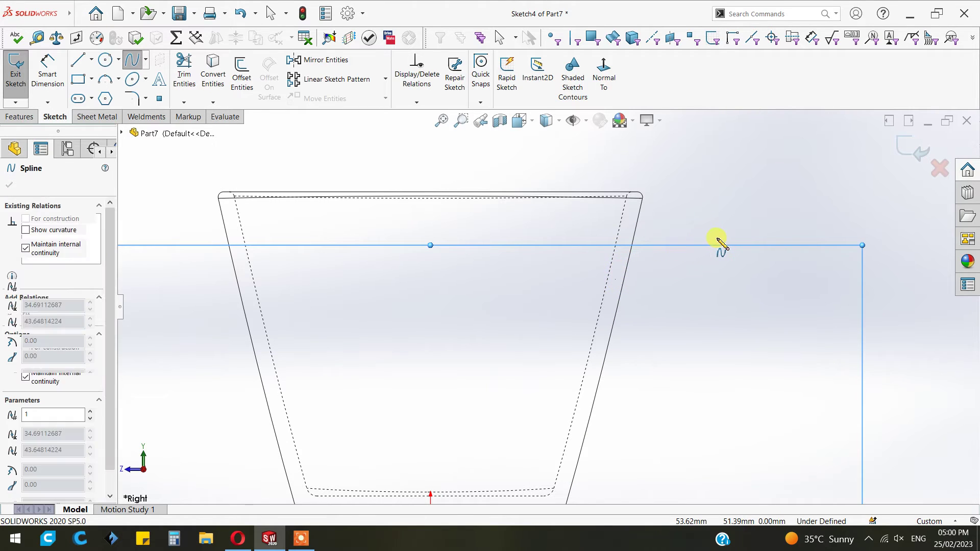
left_click(717, 238)
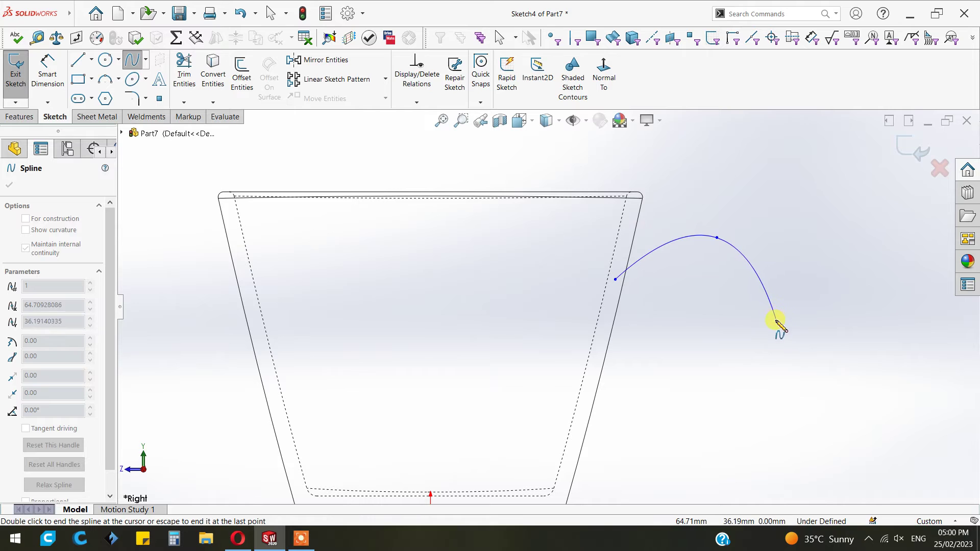
left_click(772, 323)
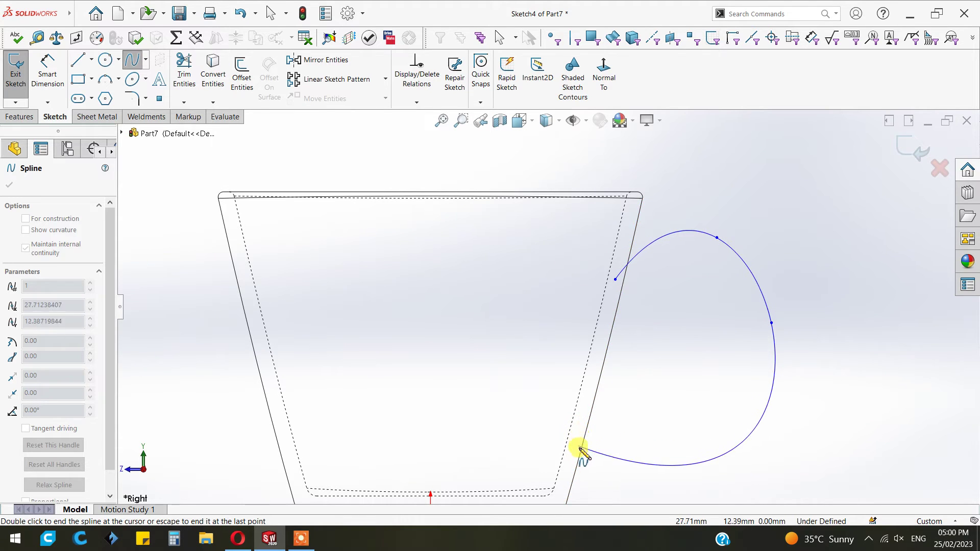
left_click(625, 475)
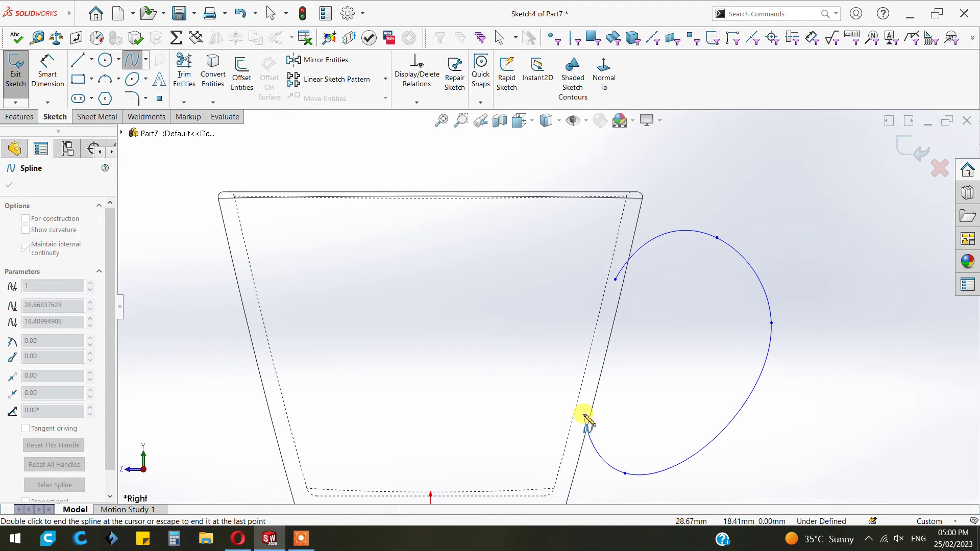
left_click(584, 415)
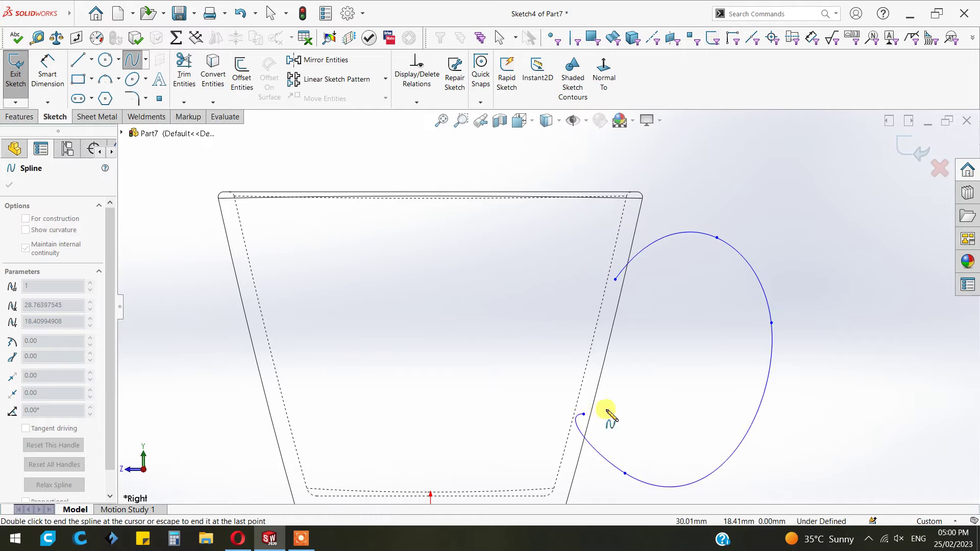
right_click(652, 376)
left_click(662, 383)
- Dimension the horizontal distance from the cup's bottom outer corner to the spline's lowest point as 12 mm
scroll(660, 380, "up", 2)
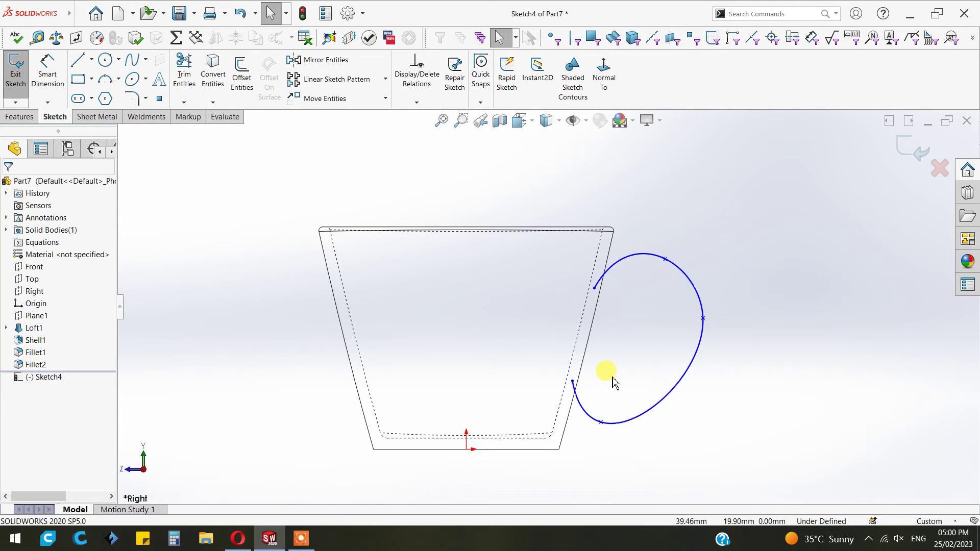
scroll(612, 377, "down", 2)
left_click(47, 71)
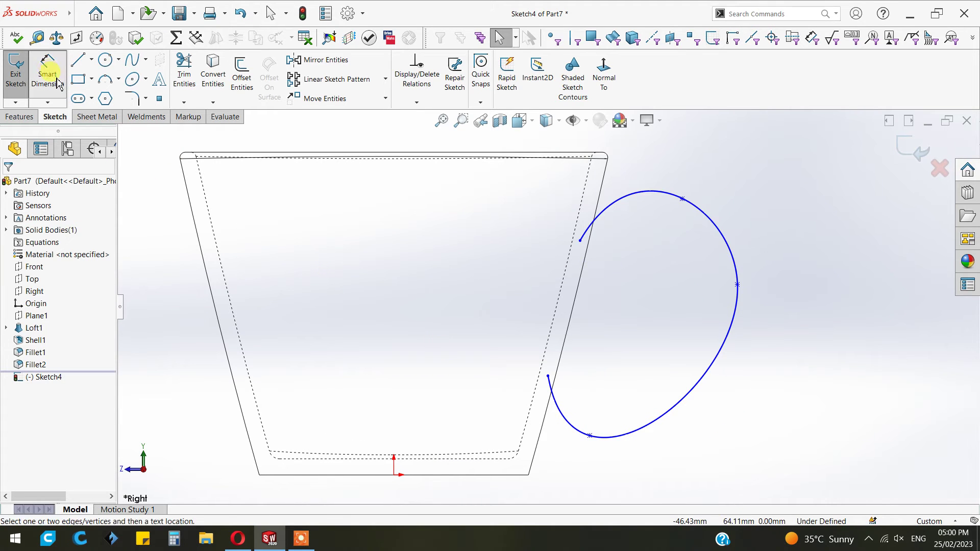
left_click(529, 475)
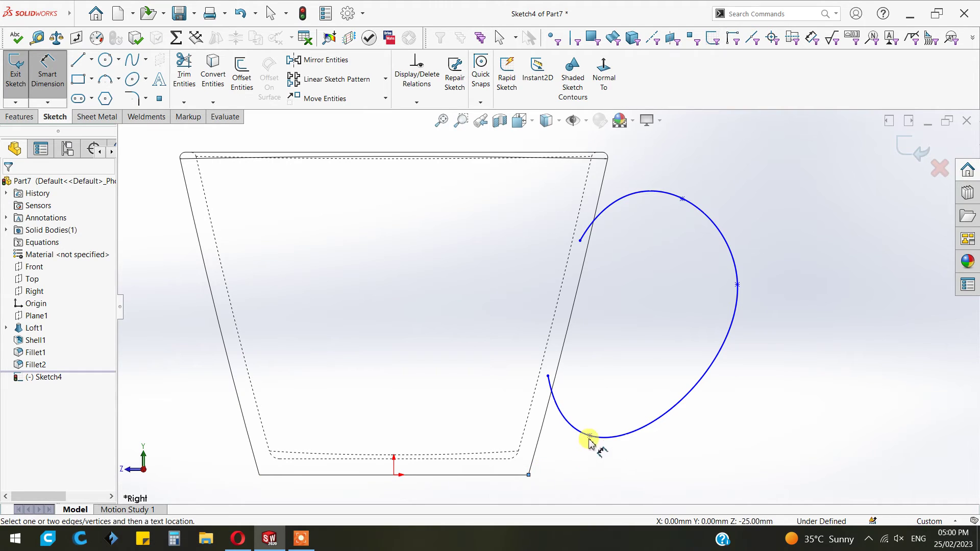
left_click(589, 435)
left_click(564, 487)
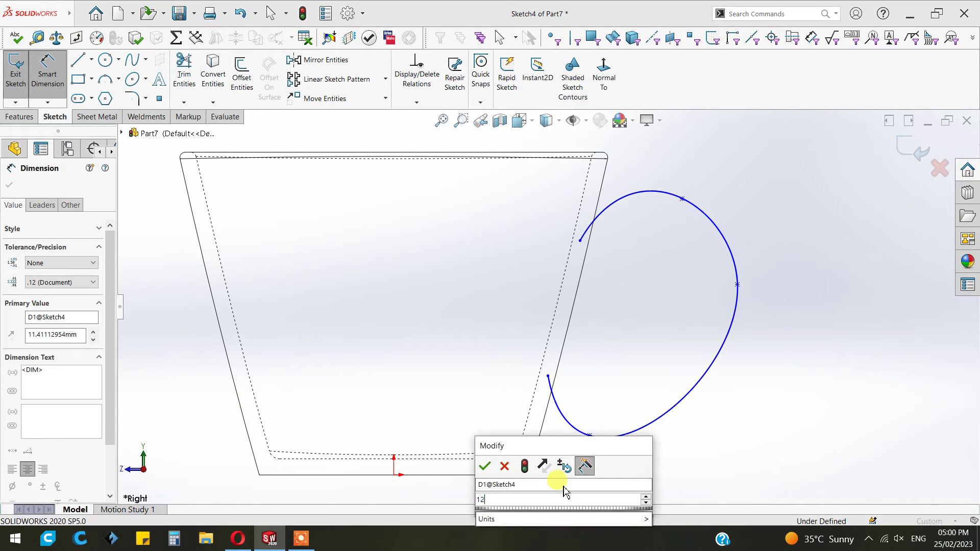
key("Return")
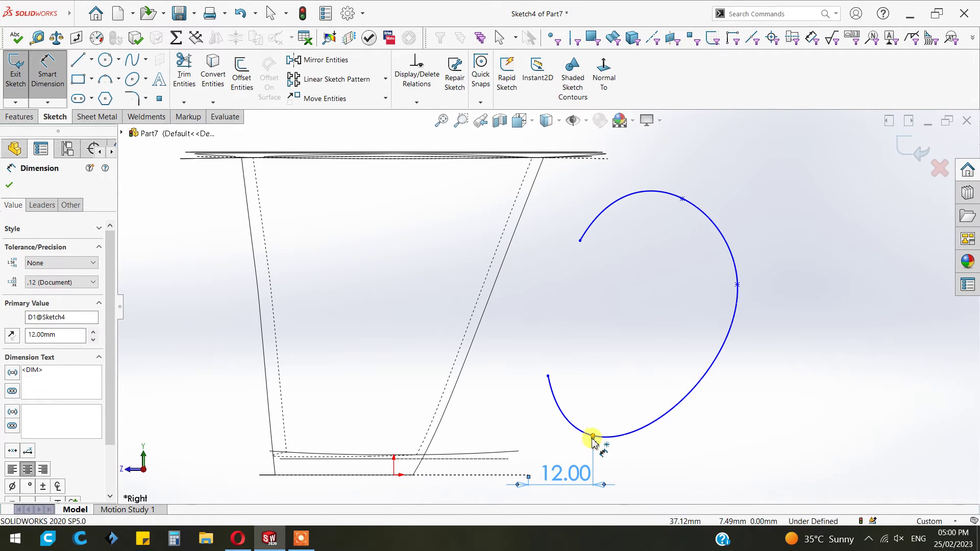
- Dimension the height of the spline's lowest point above the cup's base line as 8 mm
left_click(592, 437)
left_click(518, 476)
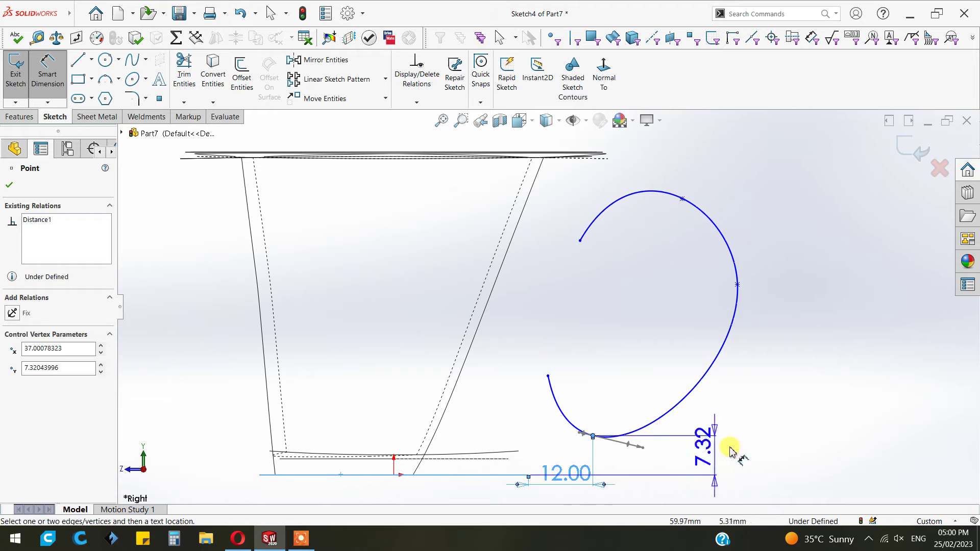
left_click(747, 439)
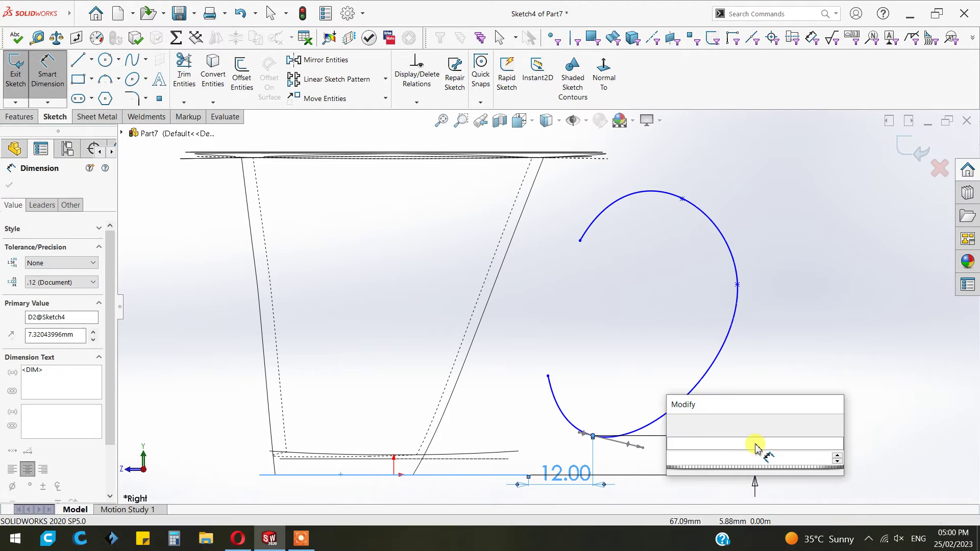
type("8")
key("Return")
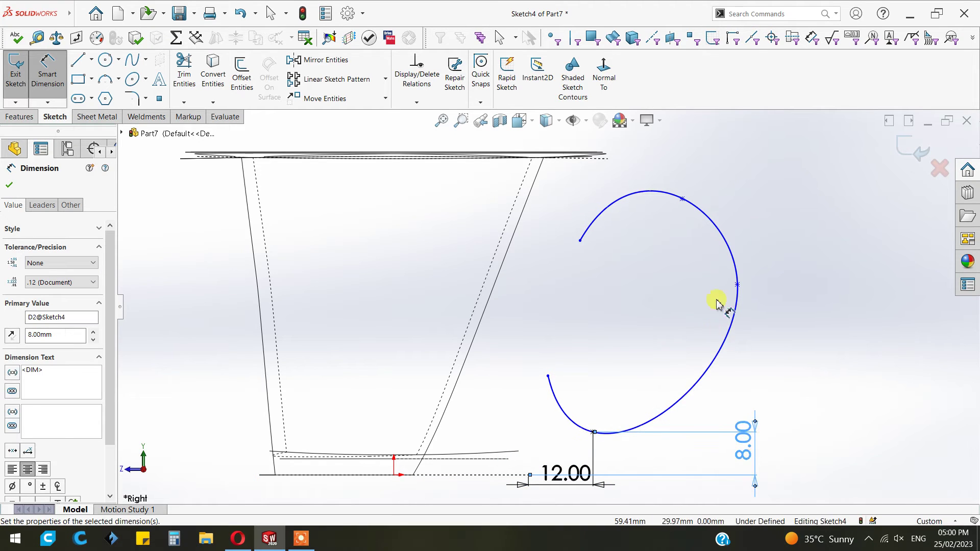
- Dimension the horizontal distance from the cup's bottom outer corner to the spline's outermost point as 35 mm
left_click(737, 285)
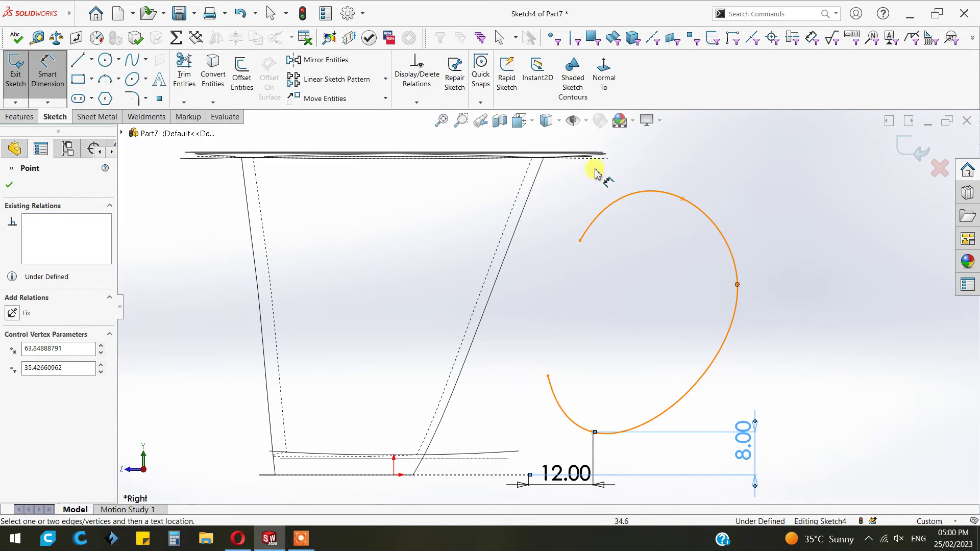
left_click(529, 476)
scroll(622, 474, "up", 5)
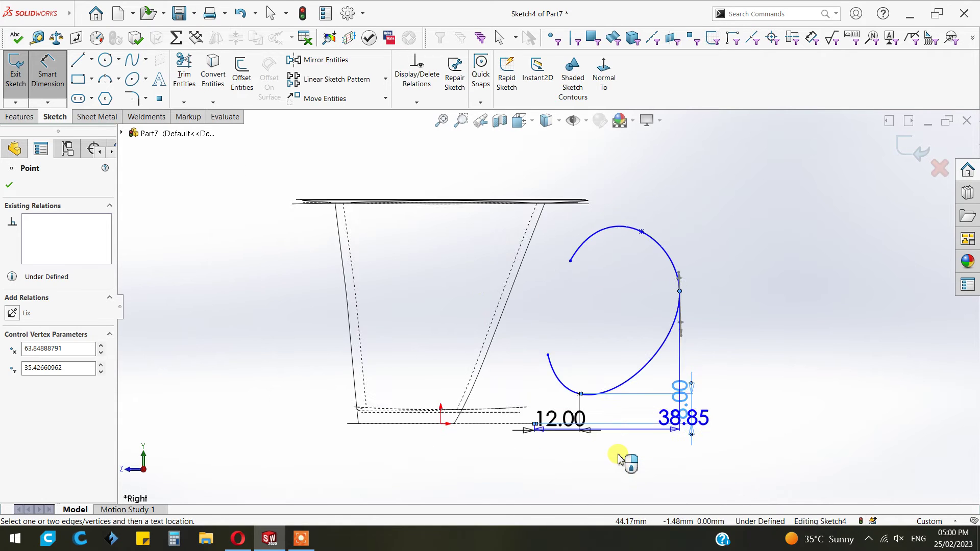
left_click(592, 467)
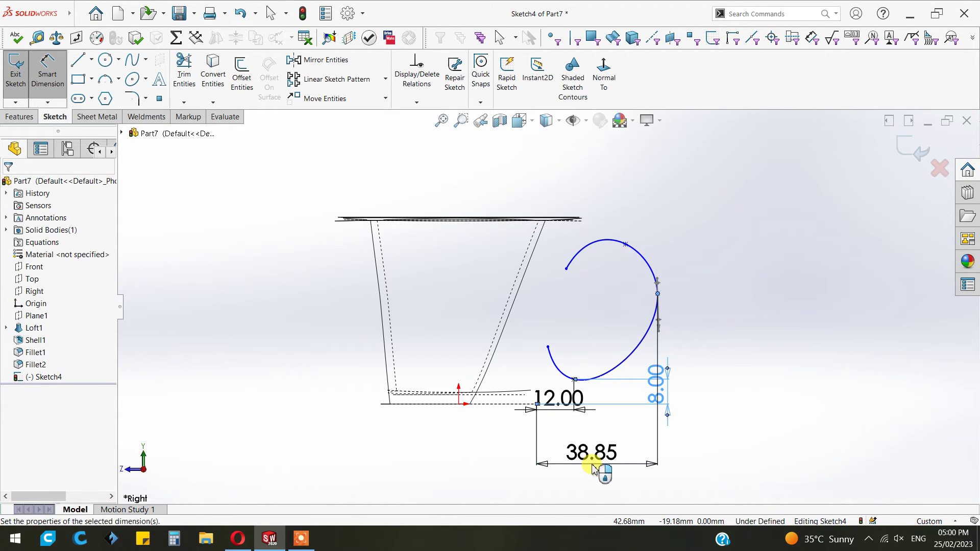
type("35")
key("Return")
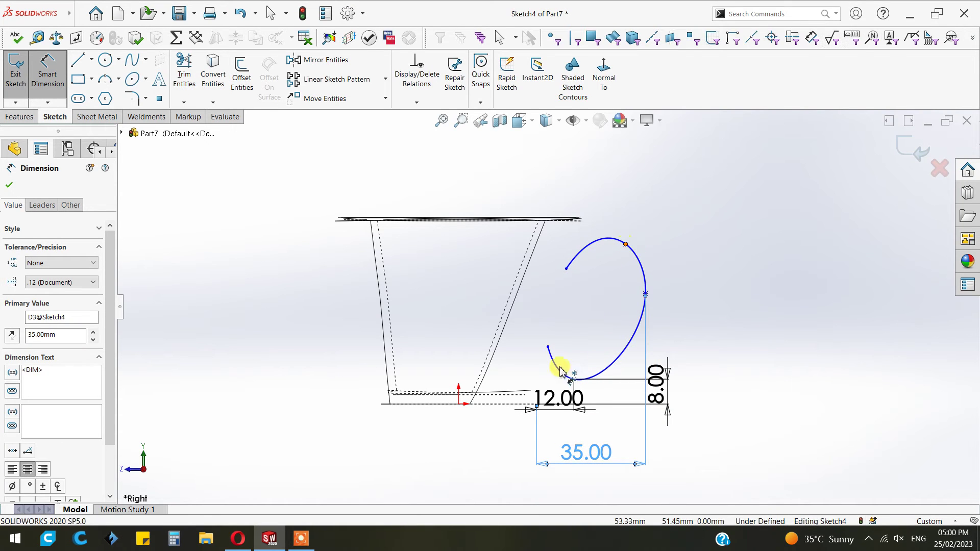
- Dimension the horizontal distance from the cup's bottom outer corner to the spline's upper point as 25 mm
left_click(537, 405)
left_click(537, 406)
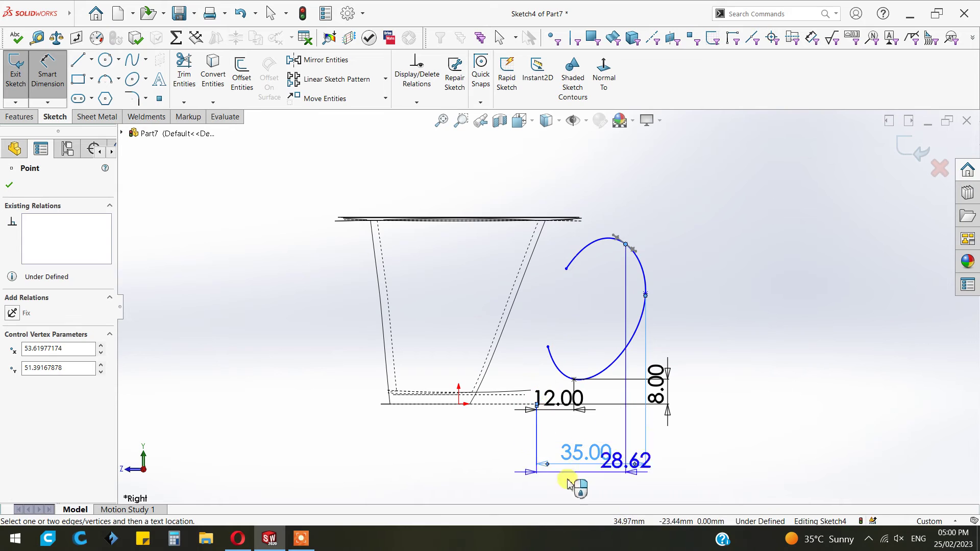
left_click(565, 491)
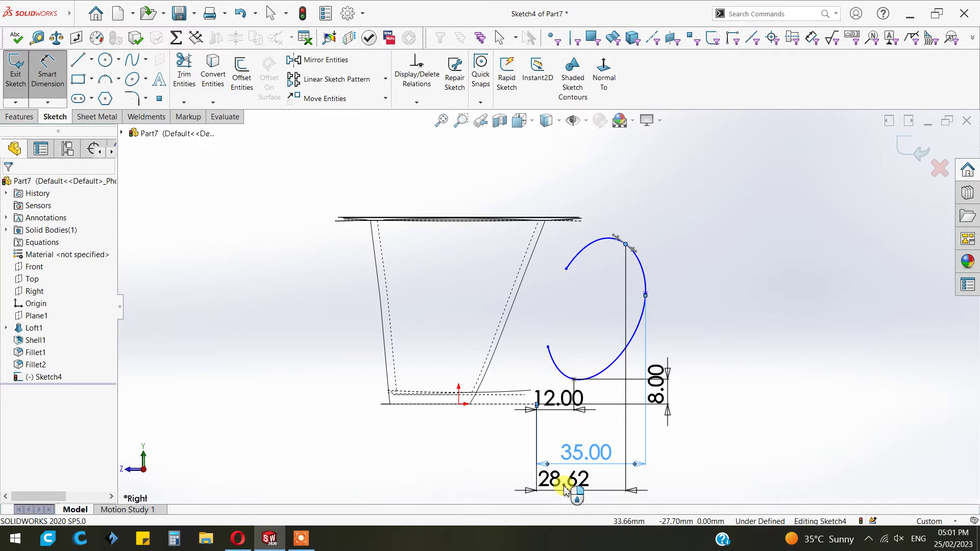
key("Return")
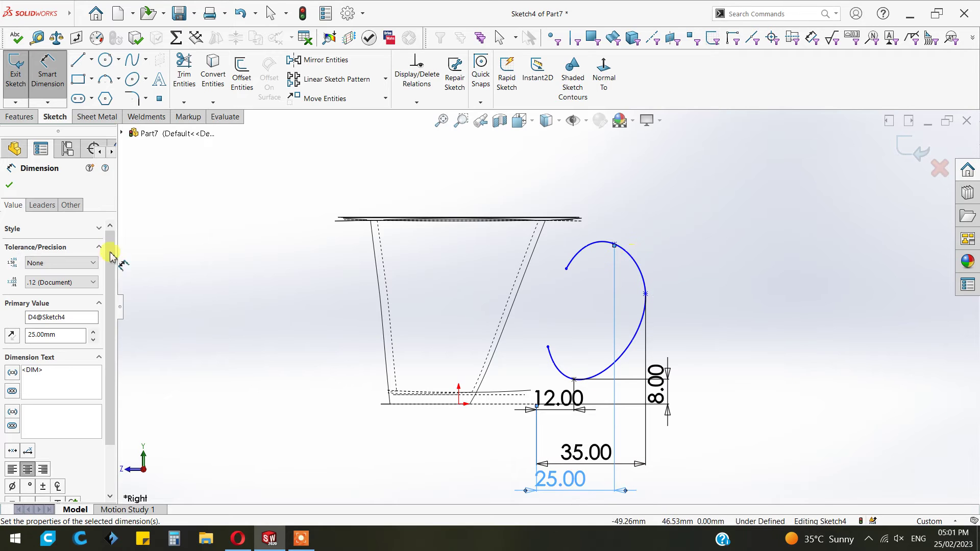
left_click(10, 186)
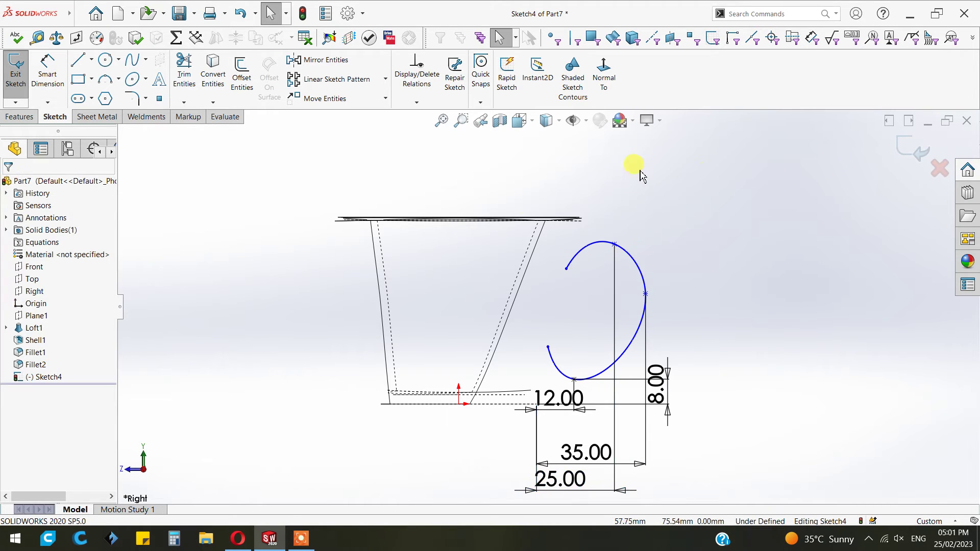
- Return the model to a shaded display and exit the handle path sketch
left_click(558, 121)
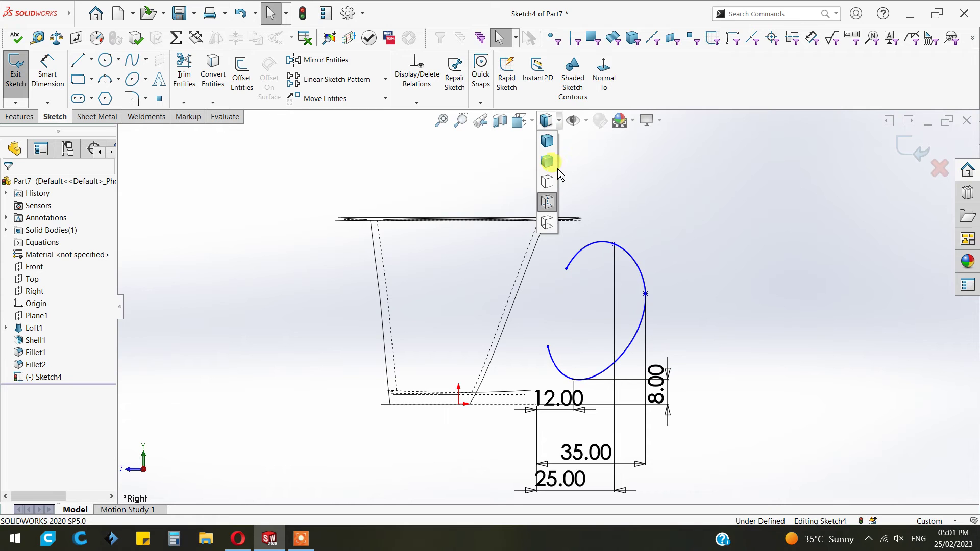
left_click(547, 163)
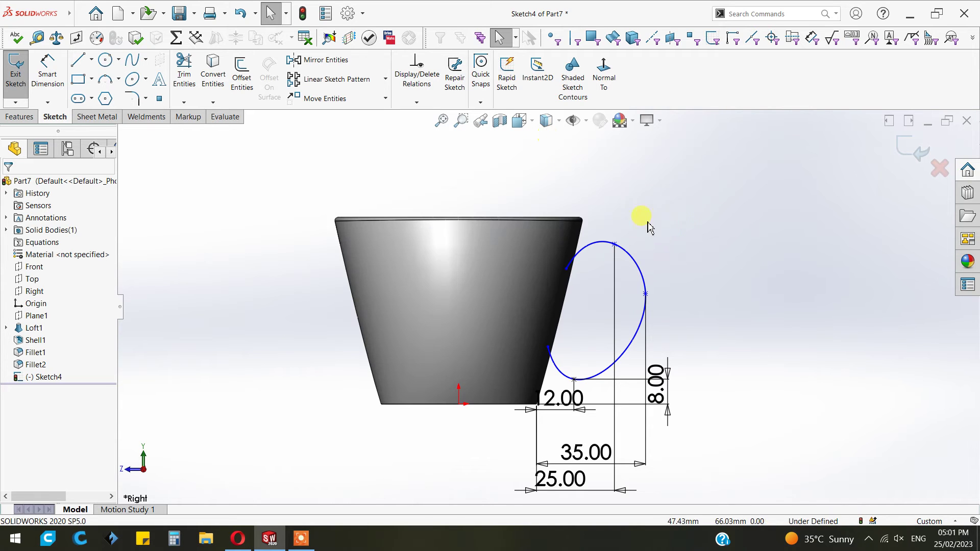
mouse_move(692, 239)
middle_mouse_down()
mouse_move(617, 284)
mouse_move(703, 286)
mouse_move(700, 329)
middle_mouse_up()
key("Escape")
left_click(911, 149)
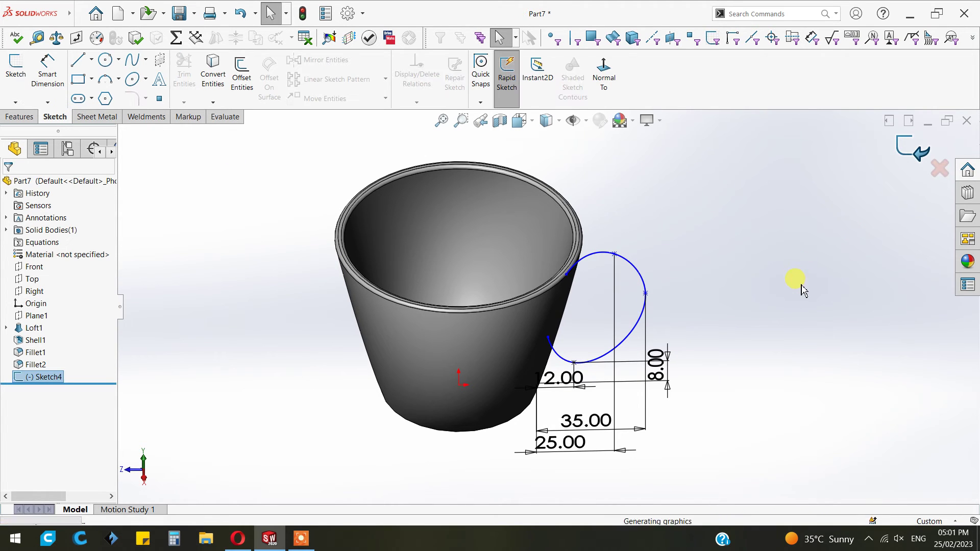
left_click(33, 281)
middle_click_drag(679, 280, 667, 306)
scroll(556, 359, "down", 3)
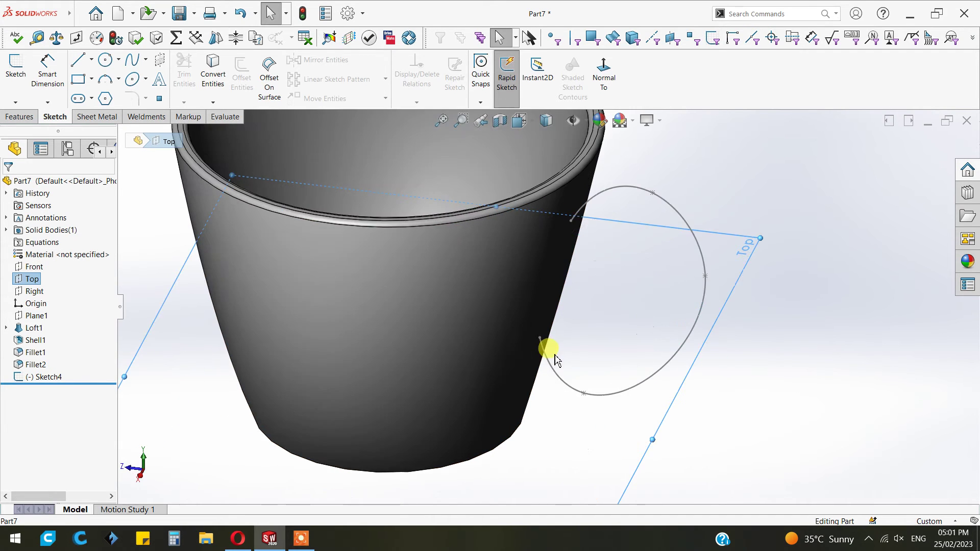
left_click(105, 98)
left_click(19, 116)
left_click(491, 103)
left_click(497, 115)
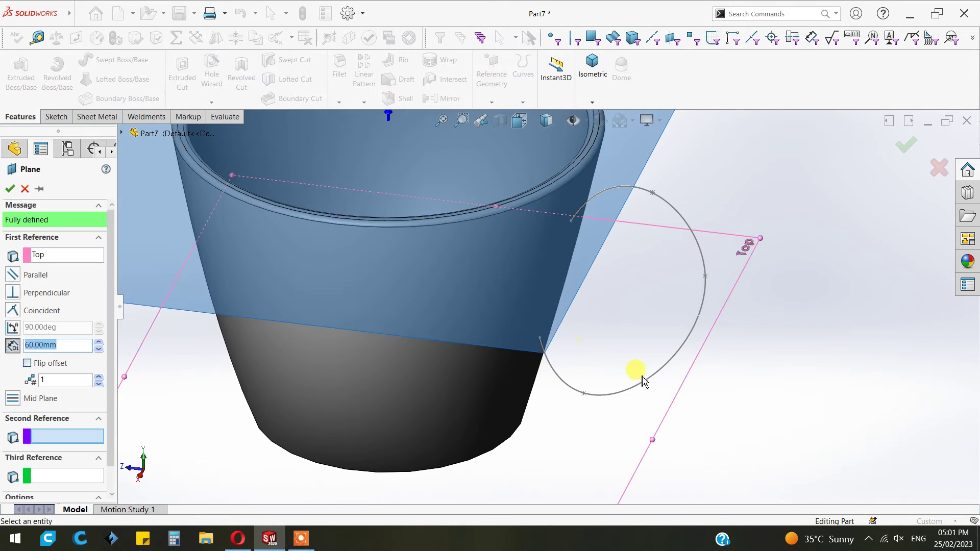
left_click(655, 378)
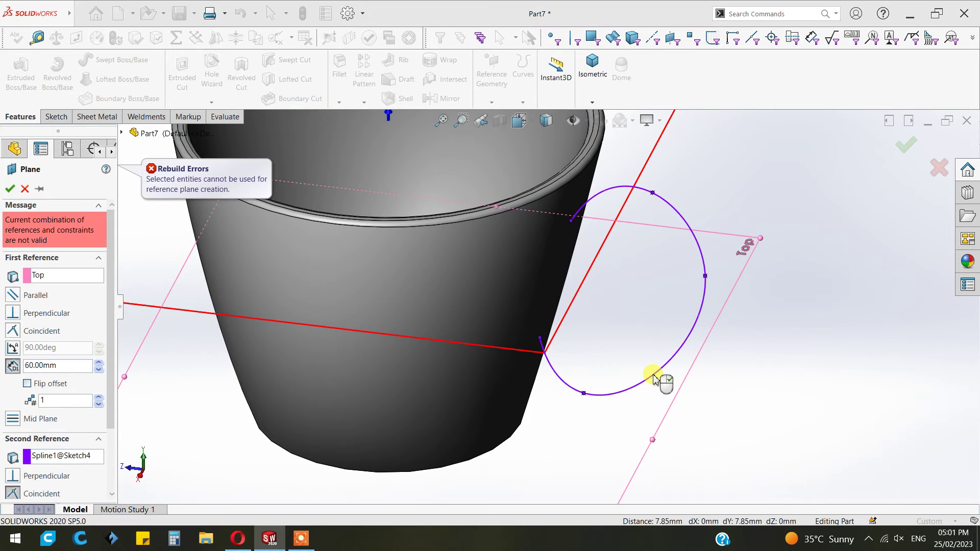
scroll(516, 314, "up", 3)
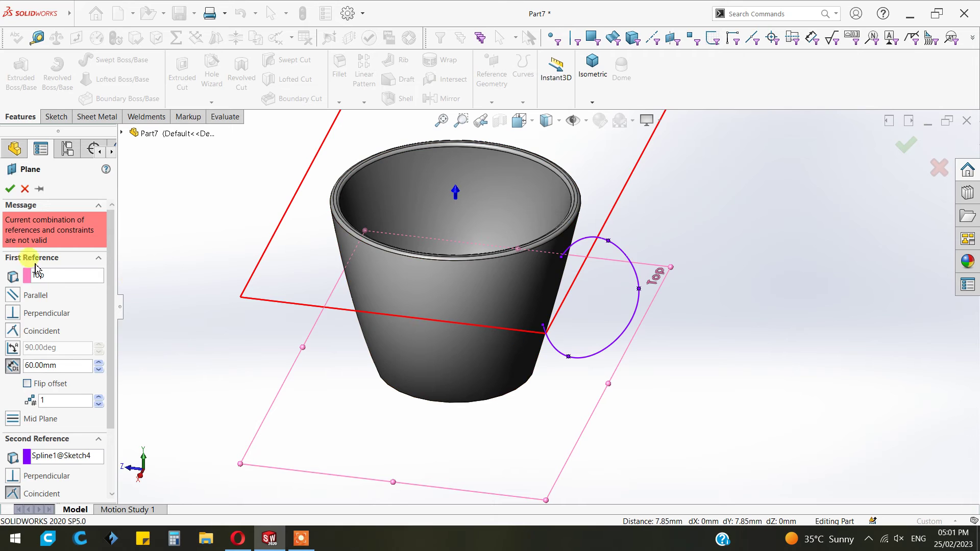
left_click(25, 190)
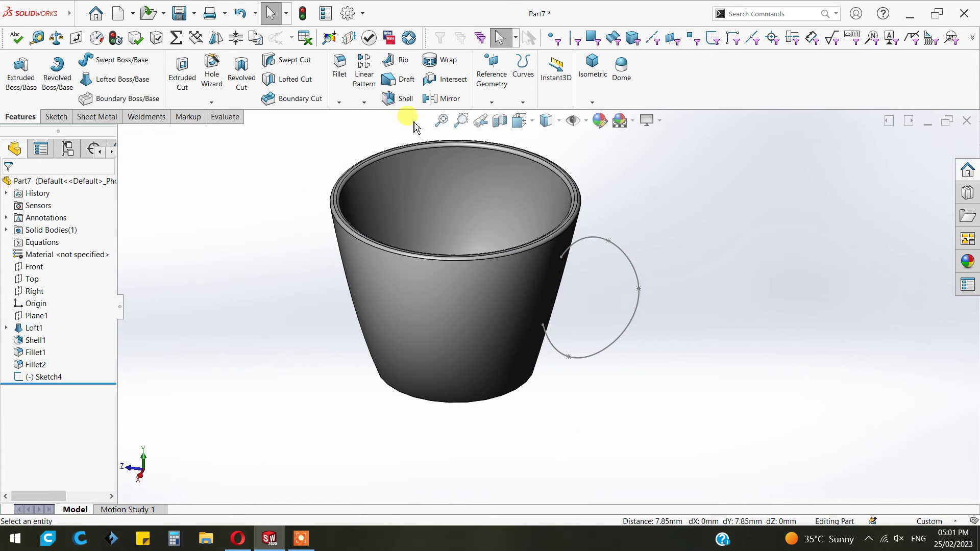
left_click(35, 267)
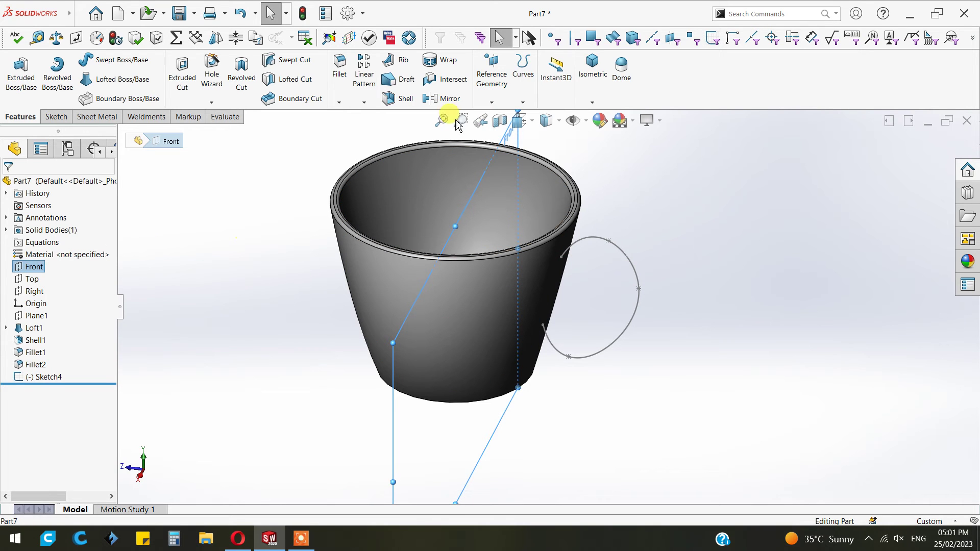
left_click(491, 102)
left_click(550, 278)
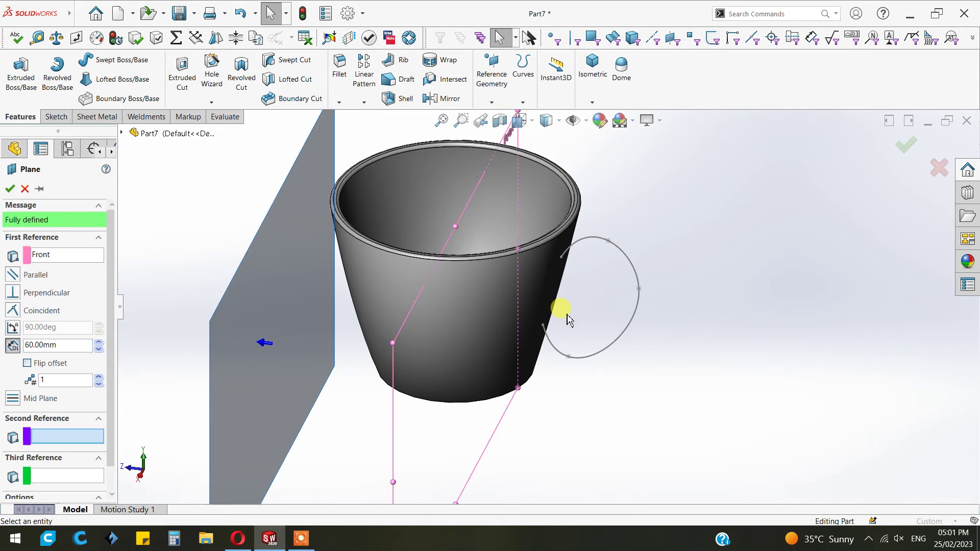
scroll(554, 296, "down", 4)
left_click(528, 325)
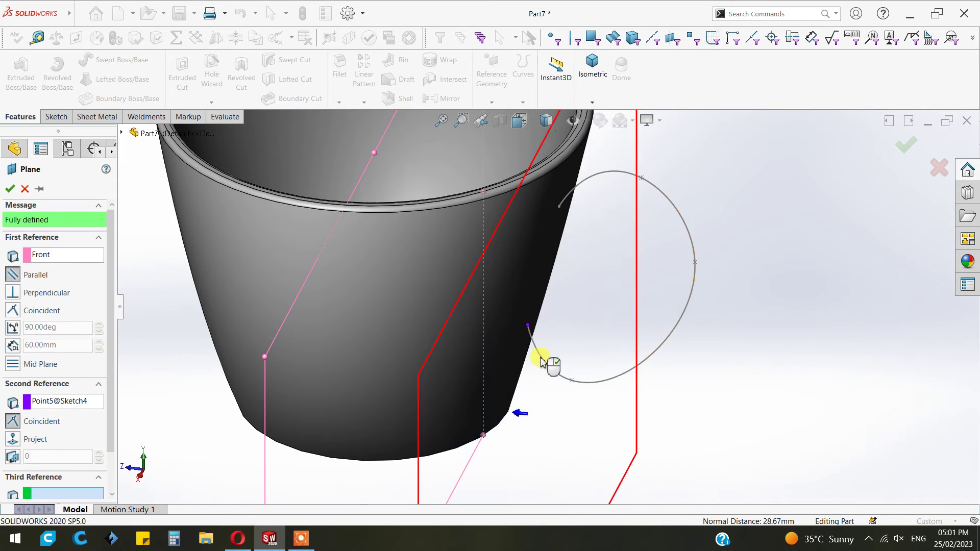
left_click(542, 360)
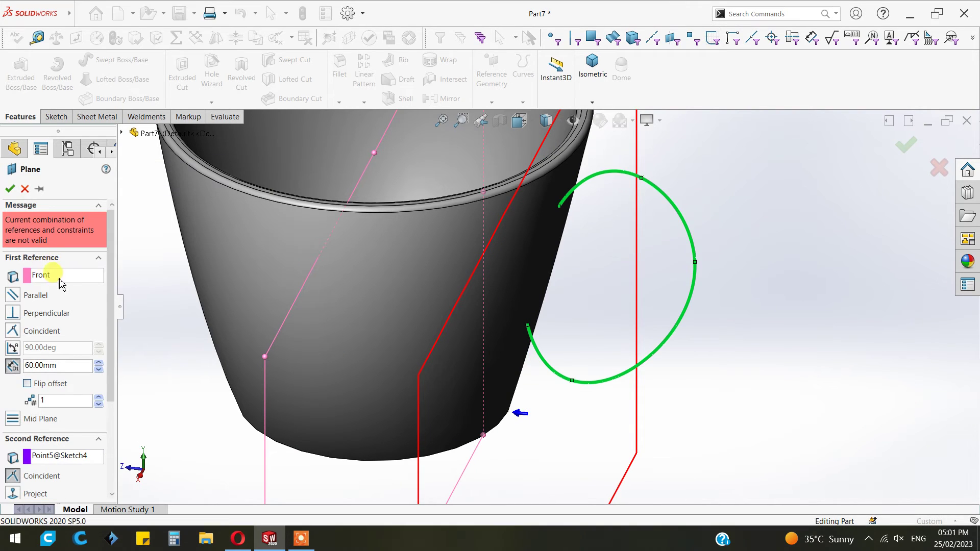
left_click(24, 190)
- Create a reference plane perpendicular to the handle spline and coincident with its lower end point at the cup wall
left_click(490, 82)
left_click(494, 116)
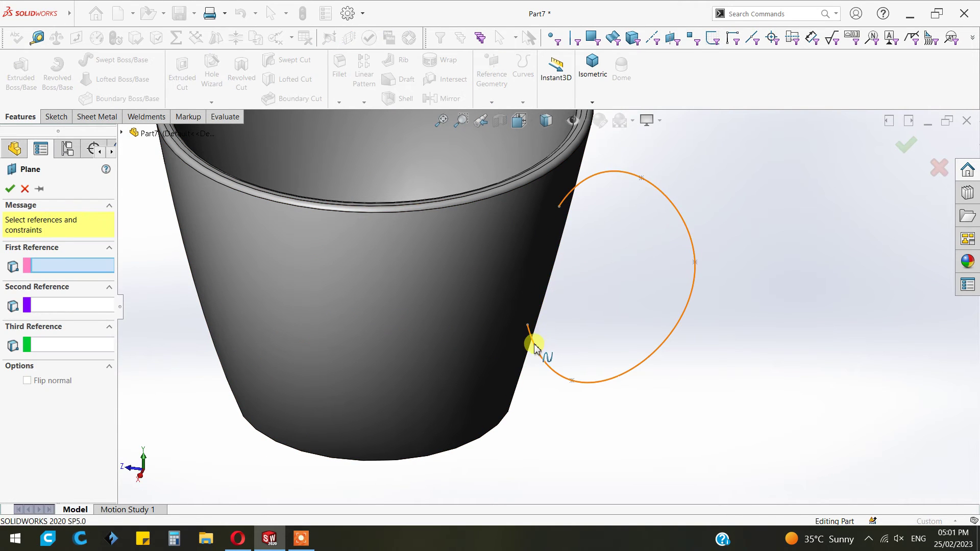
left_click(534, 346)
left_click(529, 329)
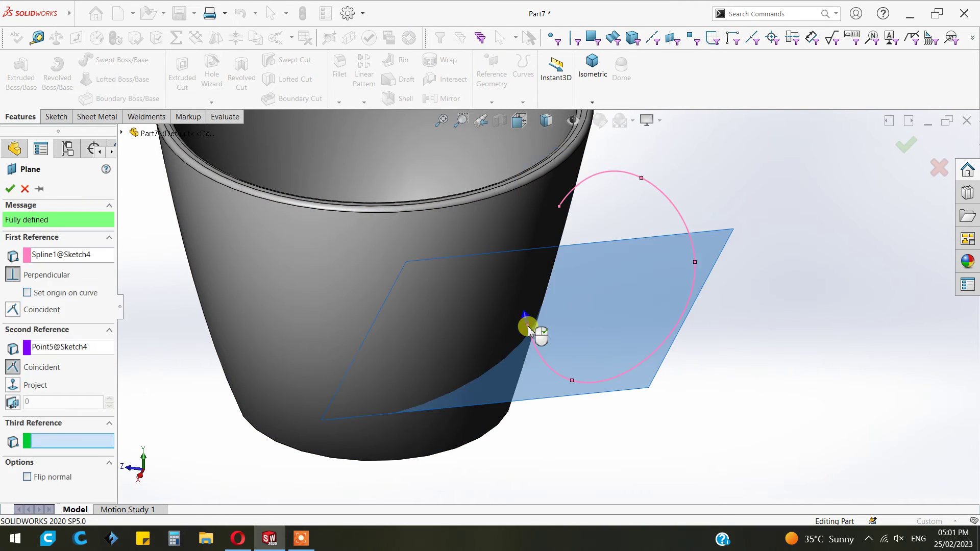
middle_click_drag(566, 442, 507, 344)
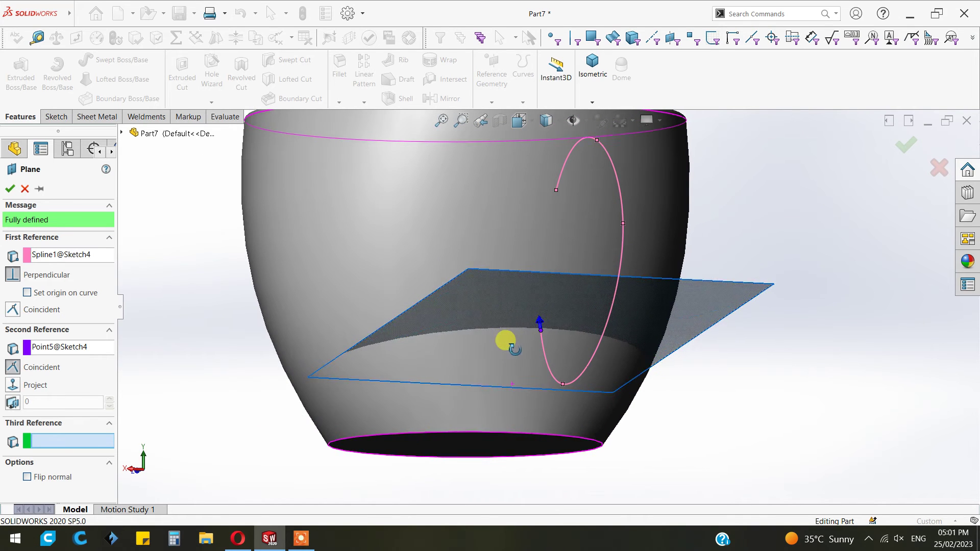
left_click(9, 188)
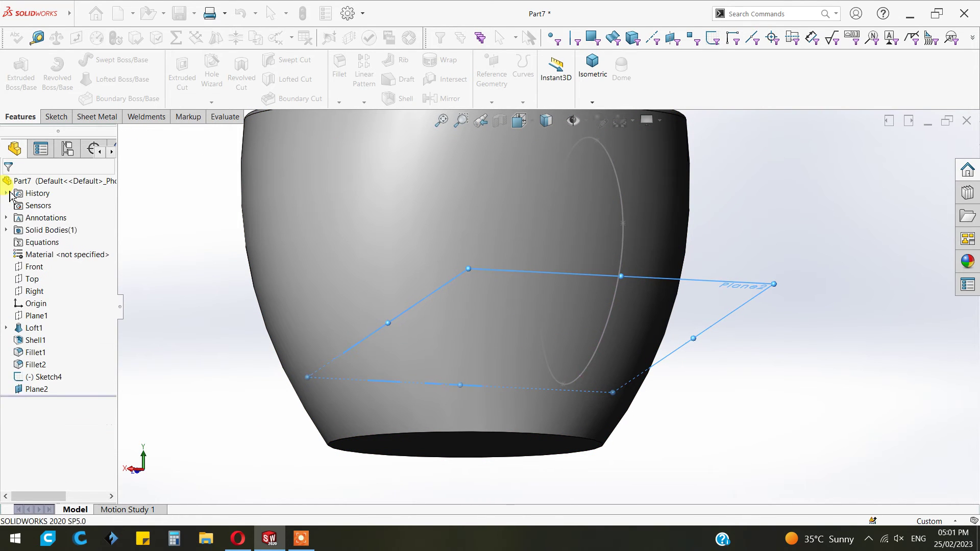
- Start a sketch on the new plane and draw a corner rectangle about 5.42 by 3.72 mm beside the spline's end point
key("ctrl+8")
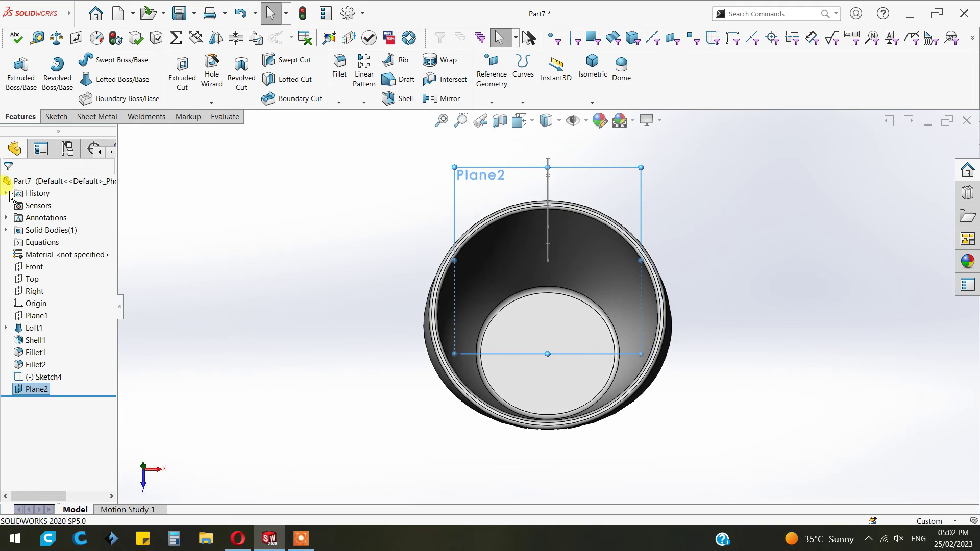
scroll(559, 245, "down", 5)
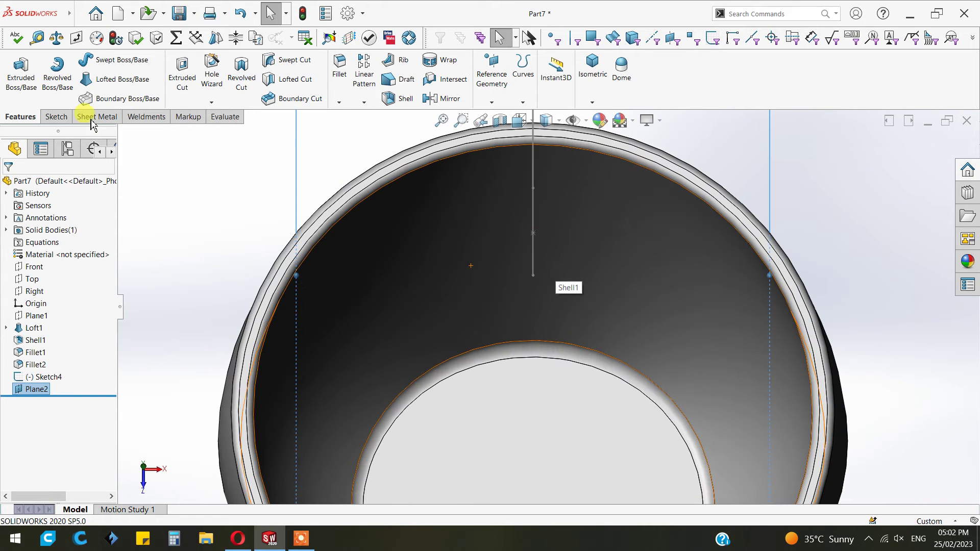
left_click(55, 117)
left_click(16, 70)
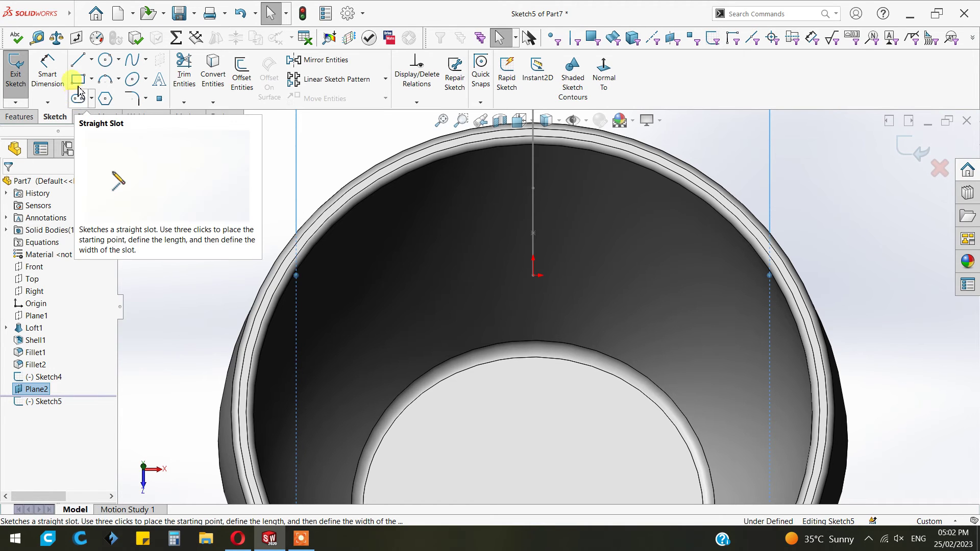
left_click(78, 79)
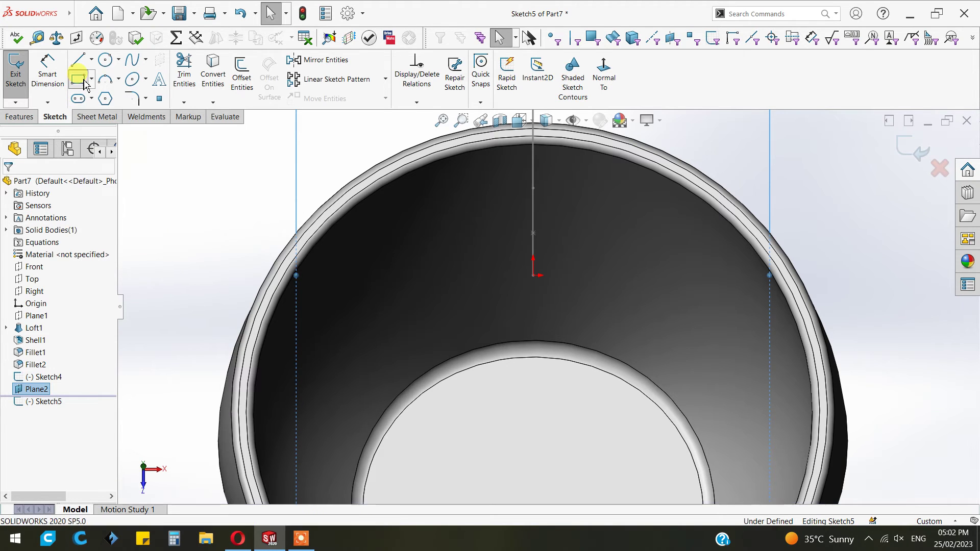
scroll(595, 196, "up", 3)
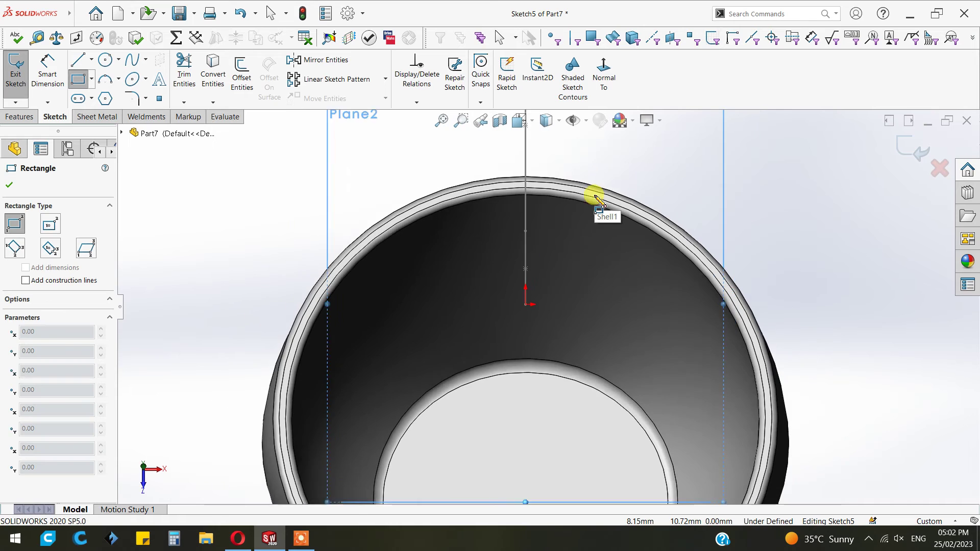
scroll(583, 264, "down", 1)
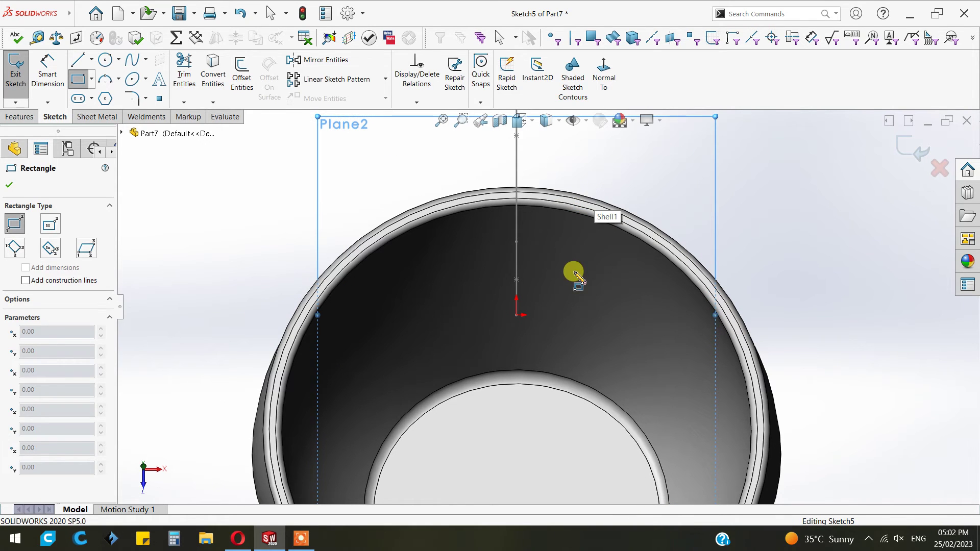
left_click(573, 271)
left_click(608, 295)
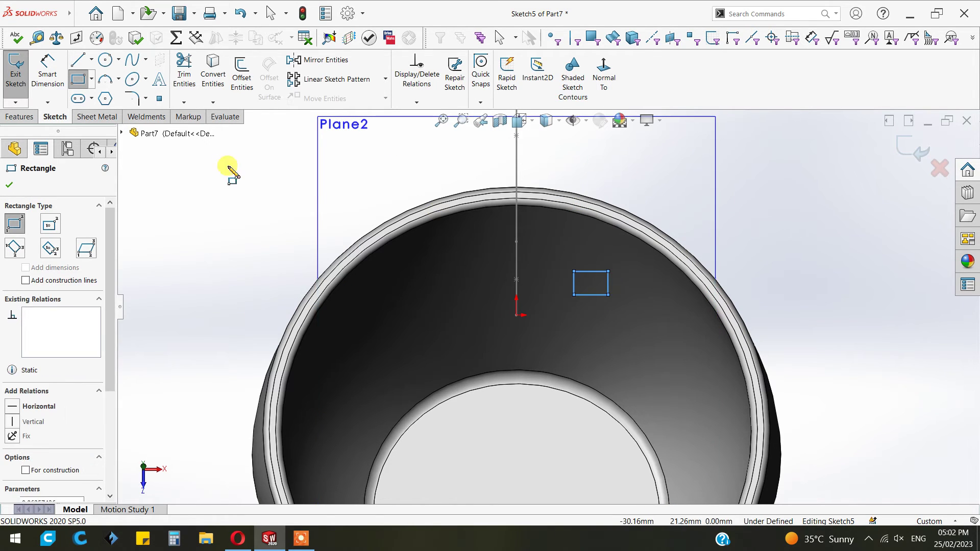
- Dimension the rectangle as 6 mm wide and 5.5 mm high
left_click(48, 71)
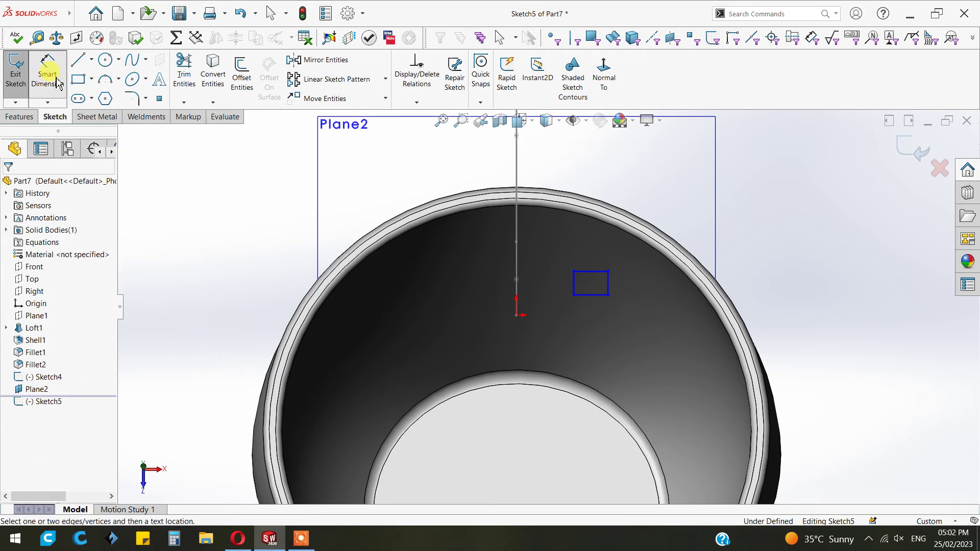
left_click(596, 261)
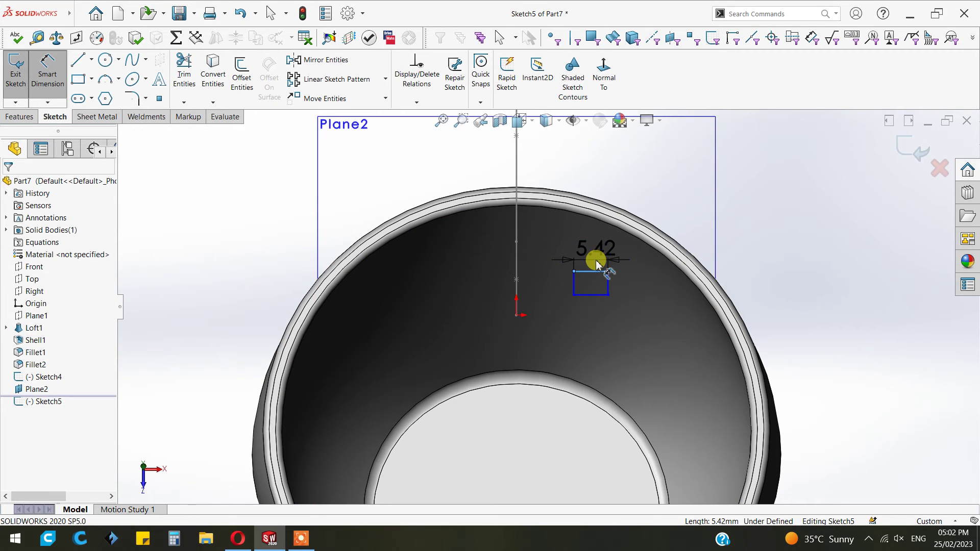
left_click(595, 260)
key("Return")
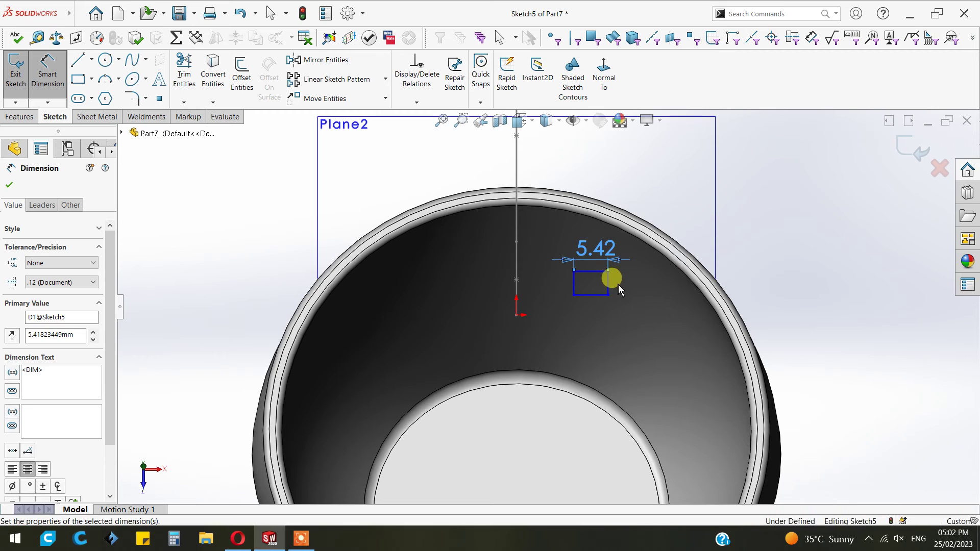
left_click(611, 283)
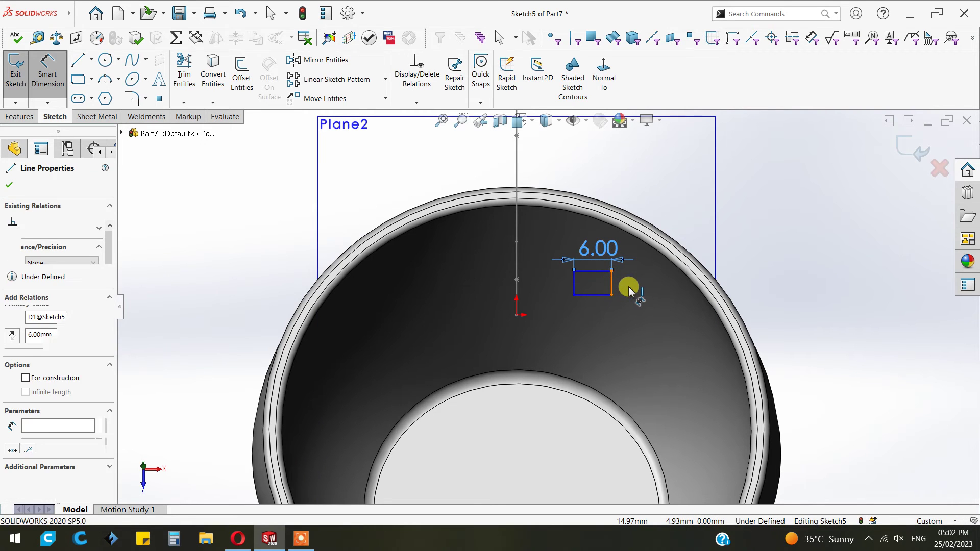
left_click(628, 286)
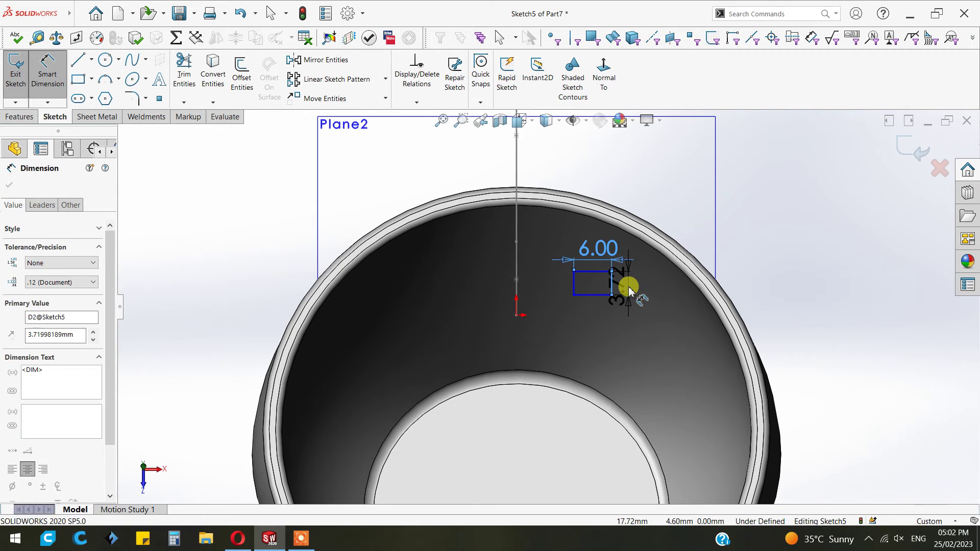
key("Return")
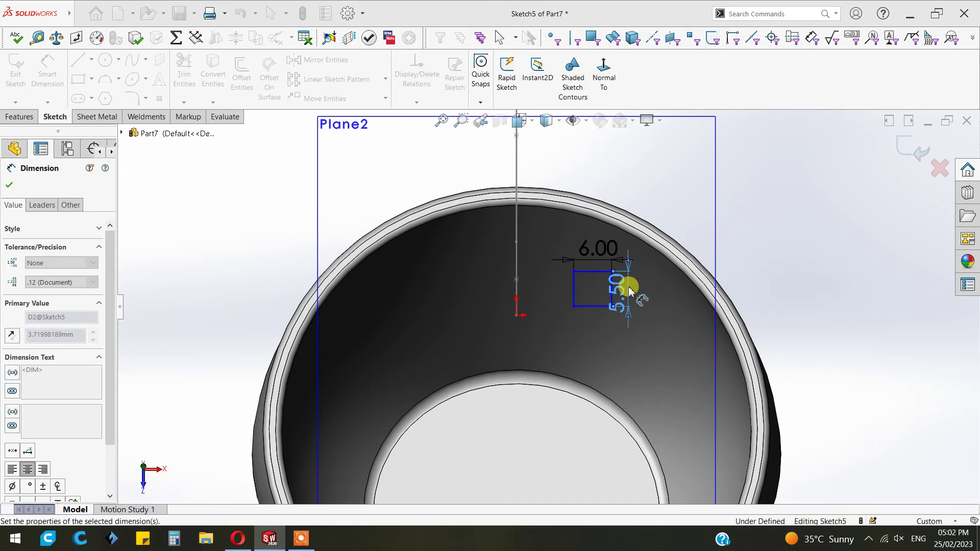
key("Escape")
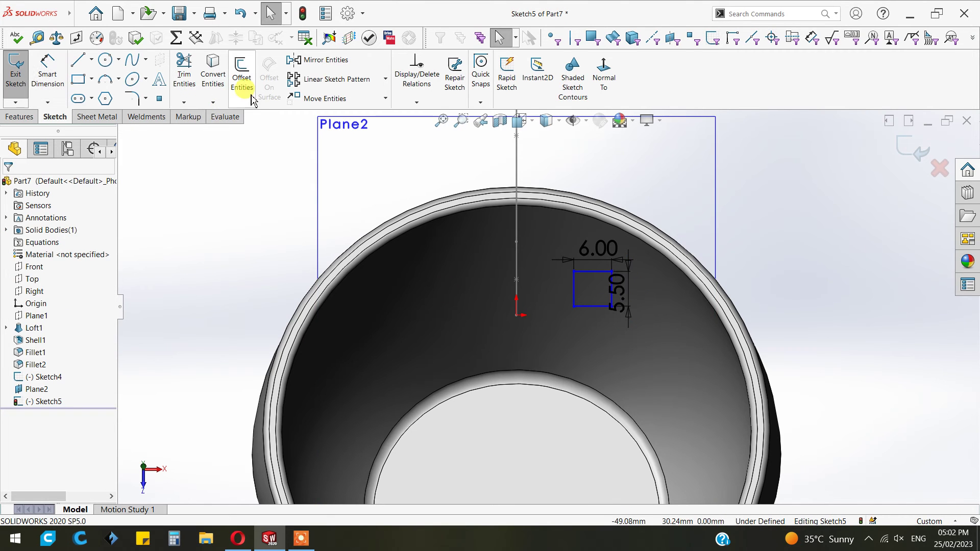
- Start a sketch fillet with a 0.5 mm radius and select all four corners of the 6 by 5.5 mm rectangle
left_click(132, 97)
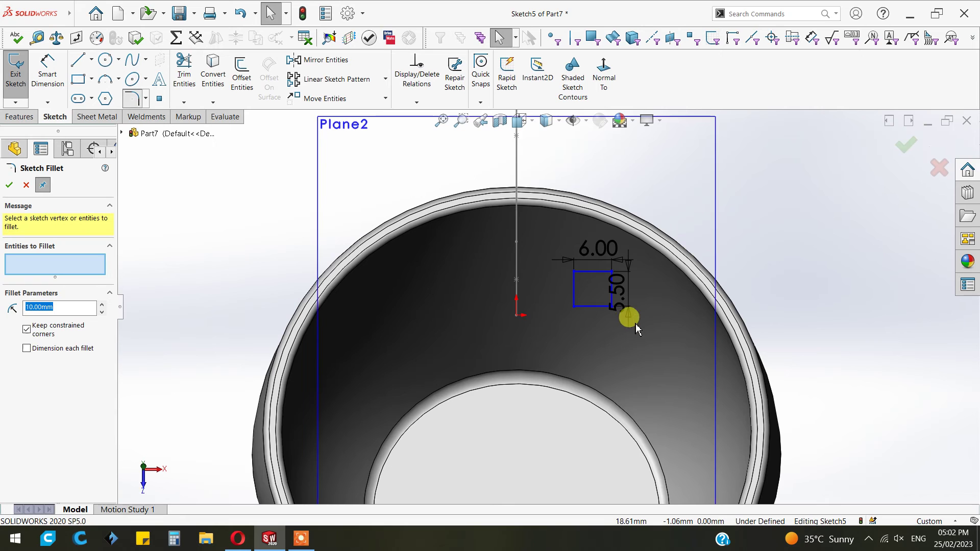
left_click(562, 267)
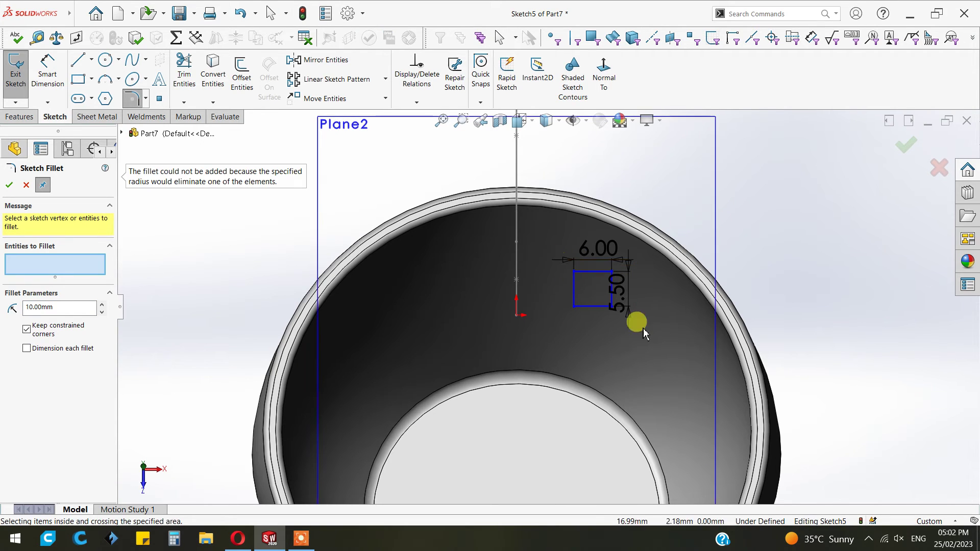
left_click(556, 247)
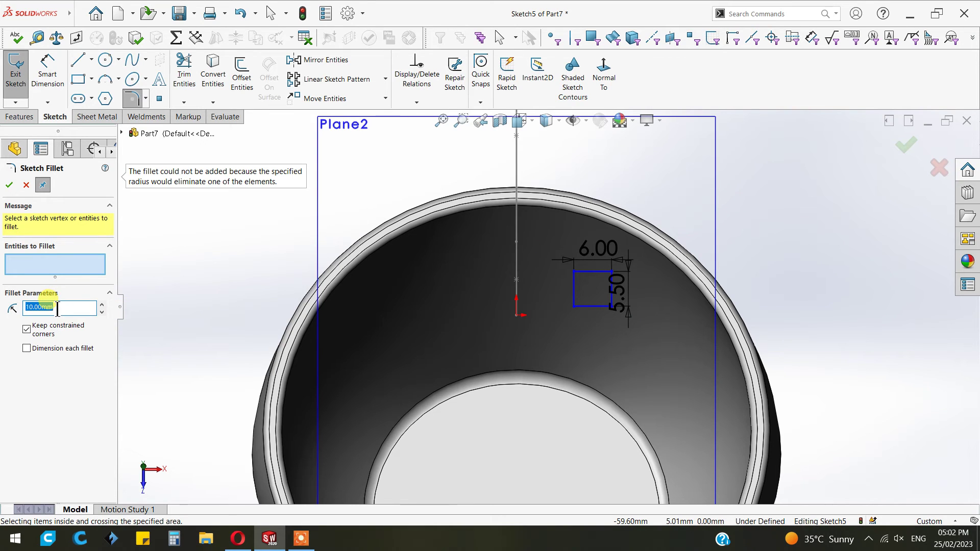
type("2")
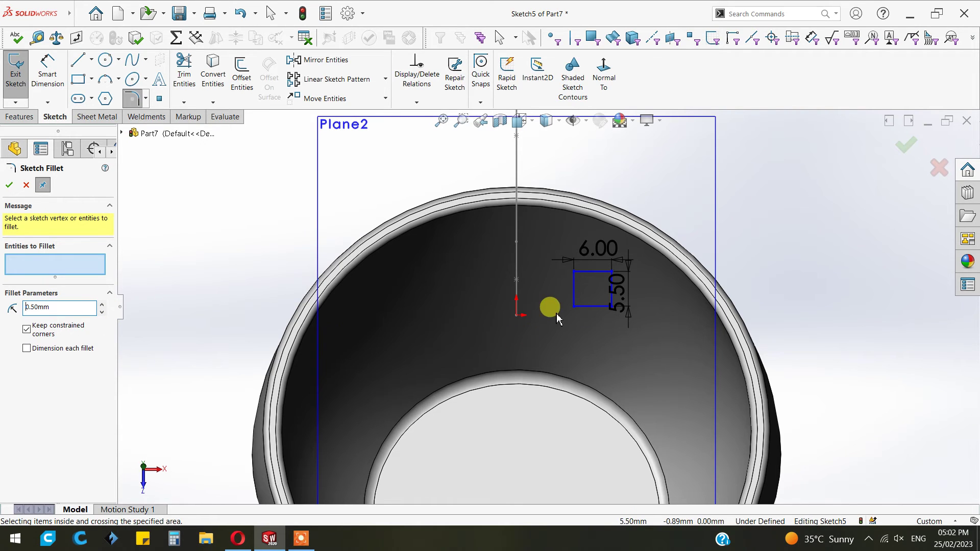
left_click(574, 306)
scroll(587, 301, "down", 5)
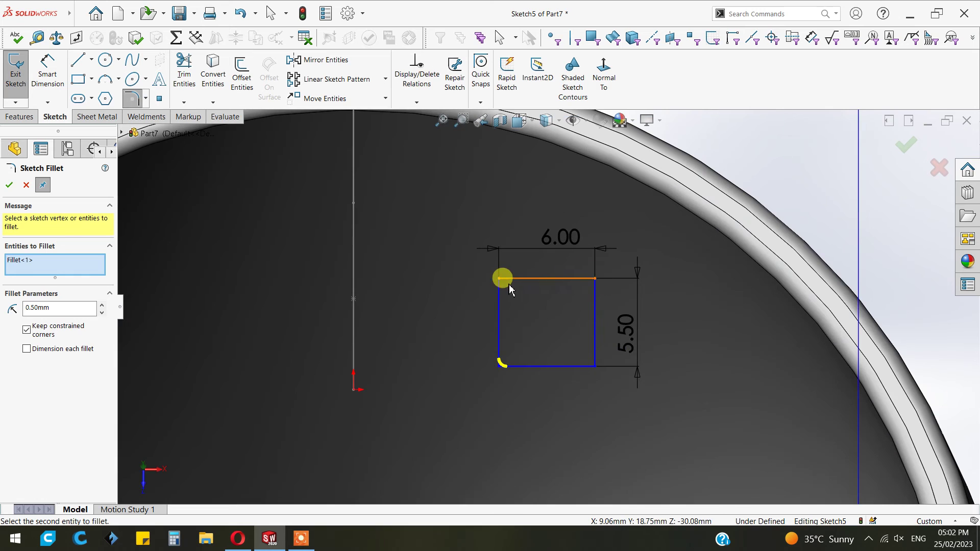
left_click(498, 279)
left_click(594, 278)
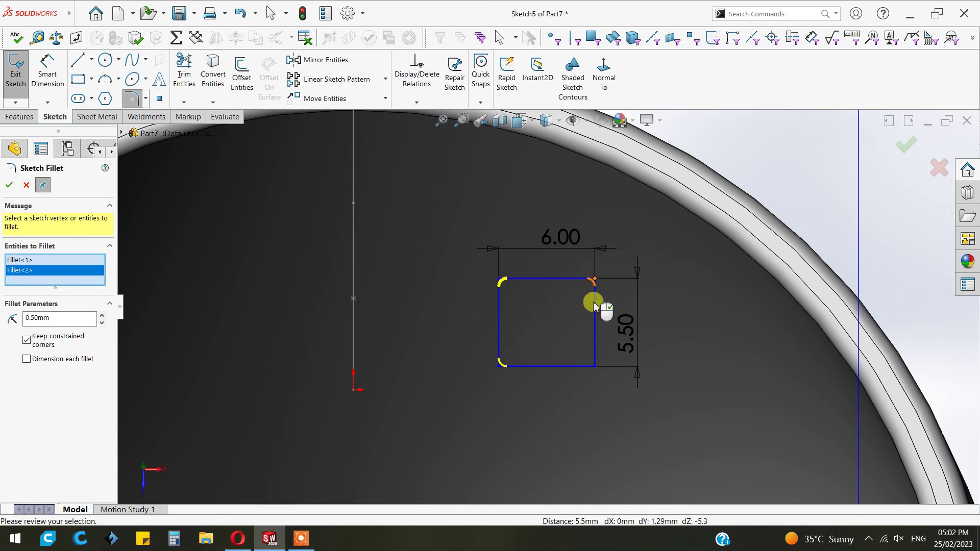
left_click(594, 365)
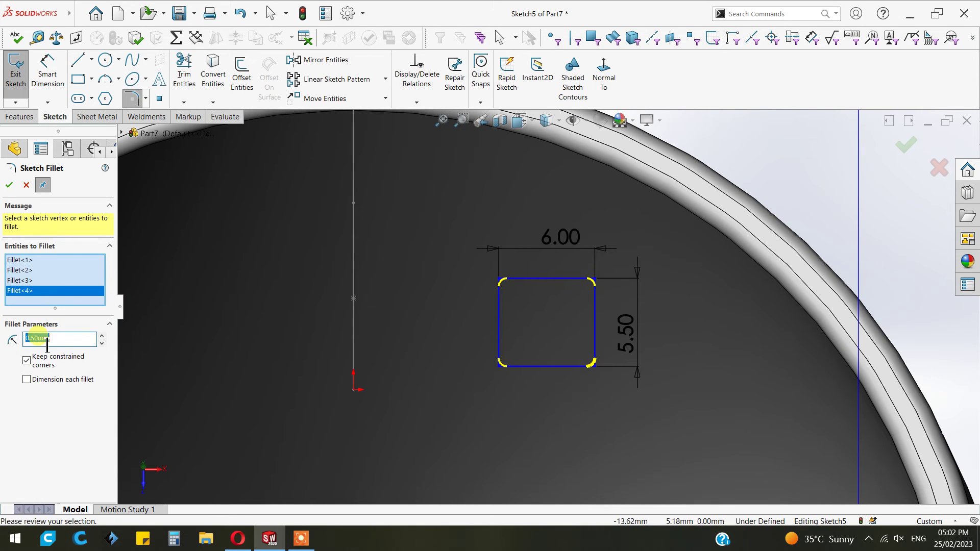
- Set the corner fillet radius to 1.5 mm and apply it to the rectangle
type("1.5")
key("Return")
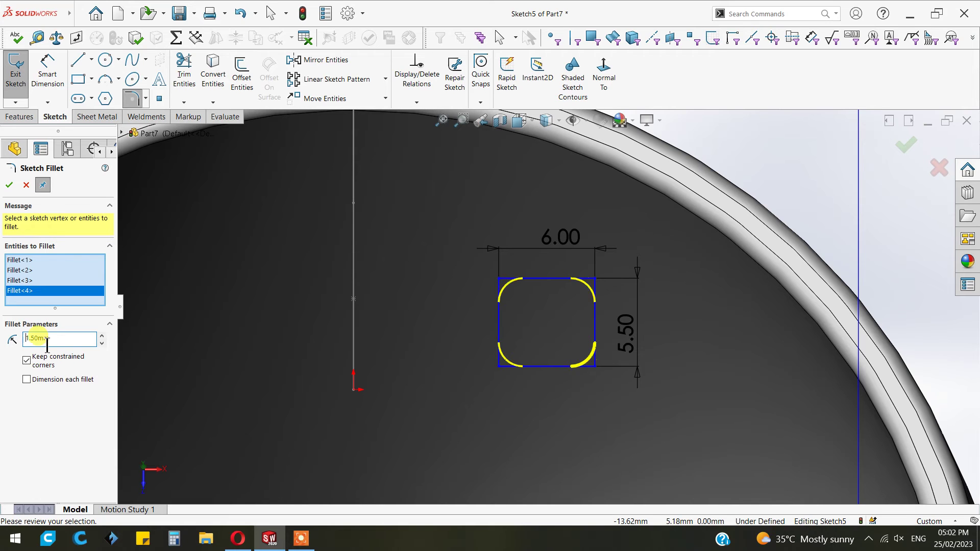
left_click(10, 185)
scroll(557, 309, "up", 4)
scroll(535, 325, "down", 3)
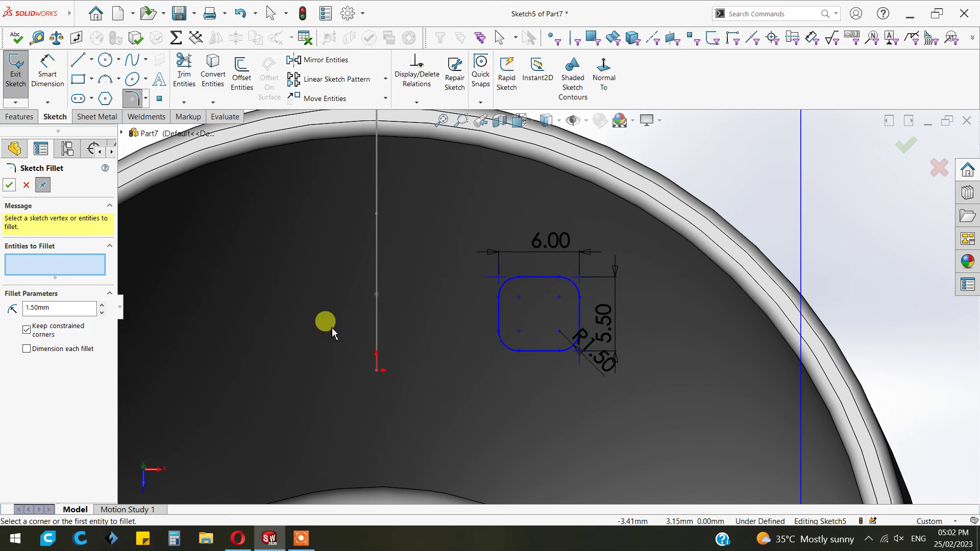
scroll(551, 305, "up", 2)
left_click(9, 185)
scroll(498, 343, "up", 1)
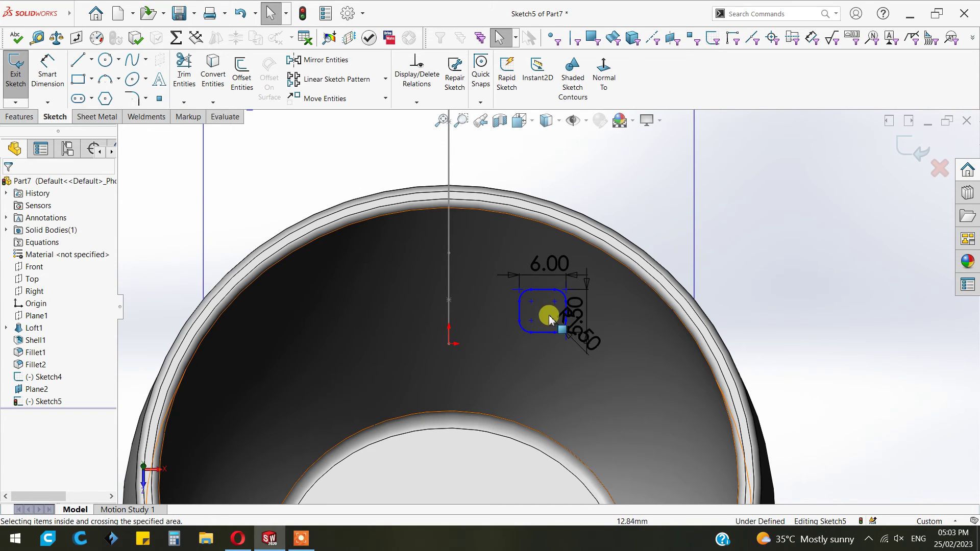
scroll(546, 316, "down", 3)
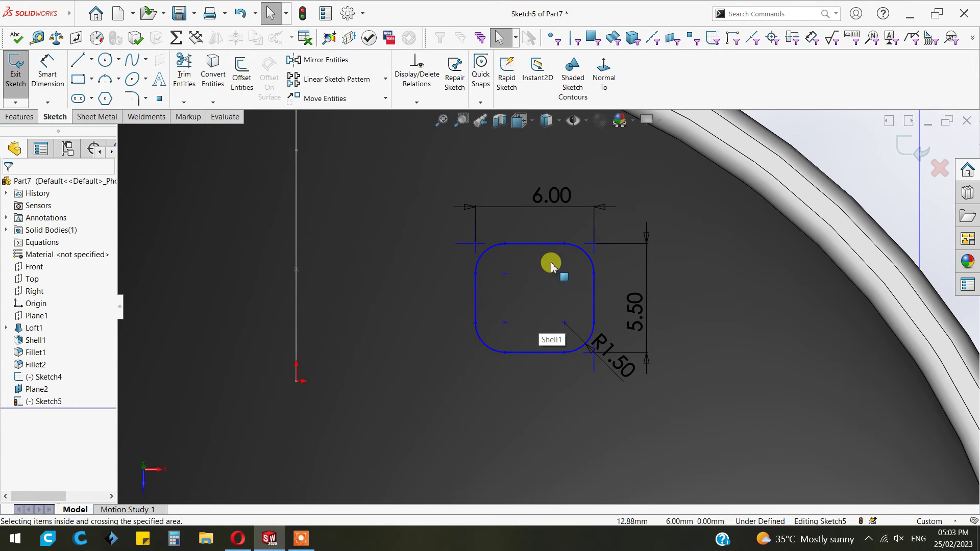
left_click(534, 353)
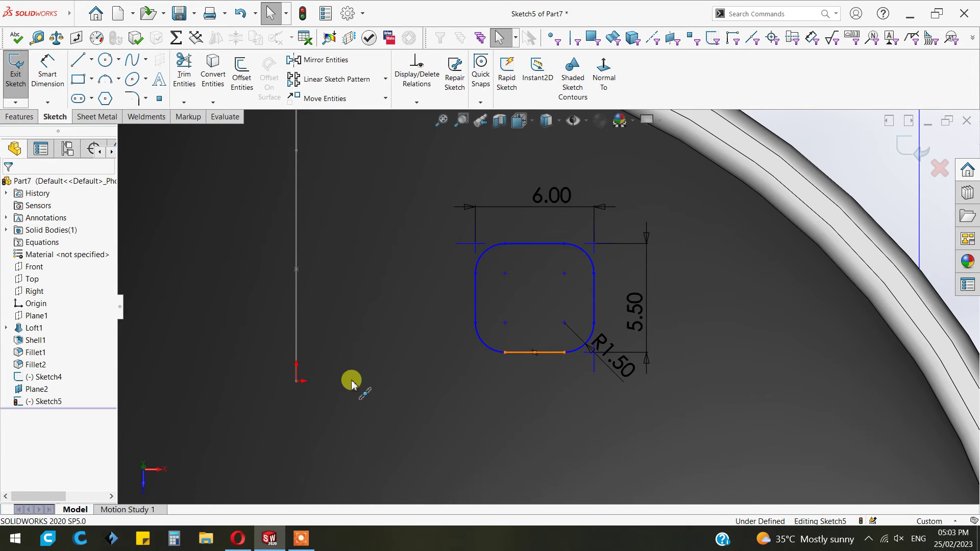
left_click(297, 382, "ctrl")
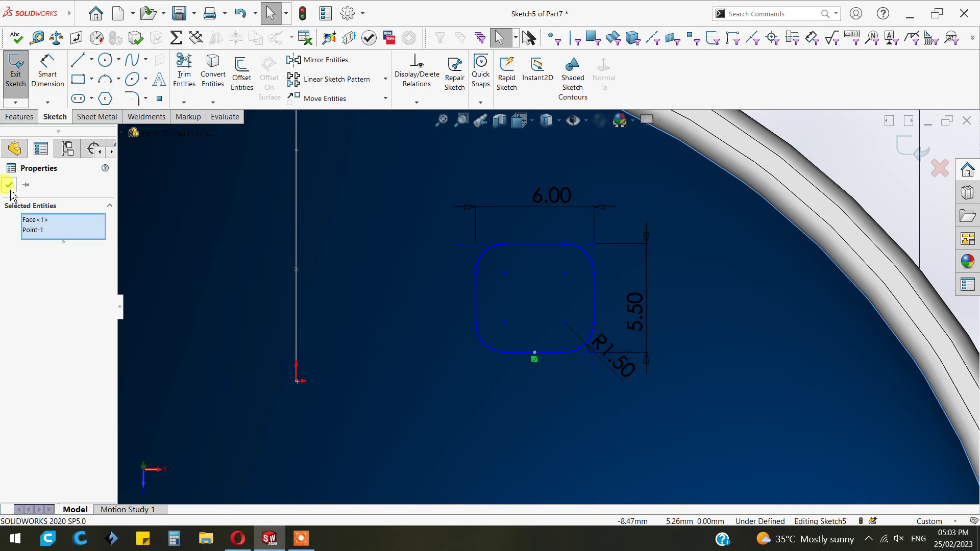
left_click(10, 187)
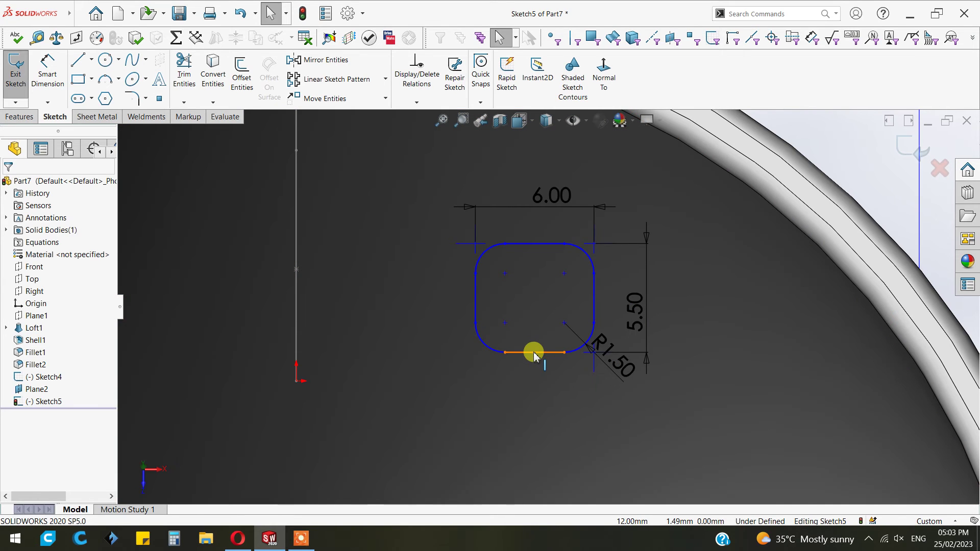
- Add a Pierce relation between the midpoint of the profile's lower edge and the handle spline
left_click(535, 352)
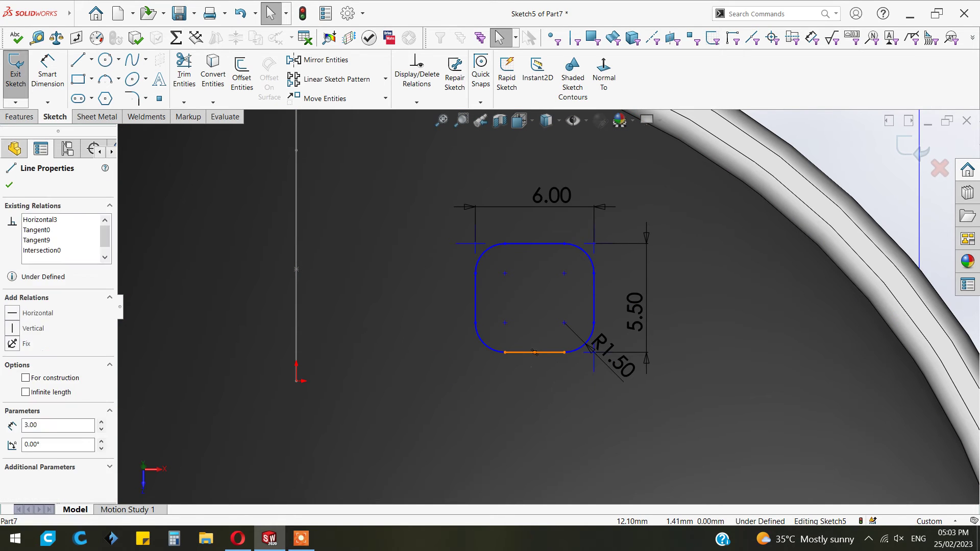
left_click(296, 325)
left_click(297, 332, "ctrl")
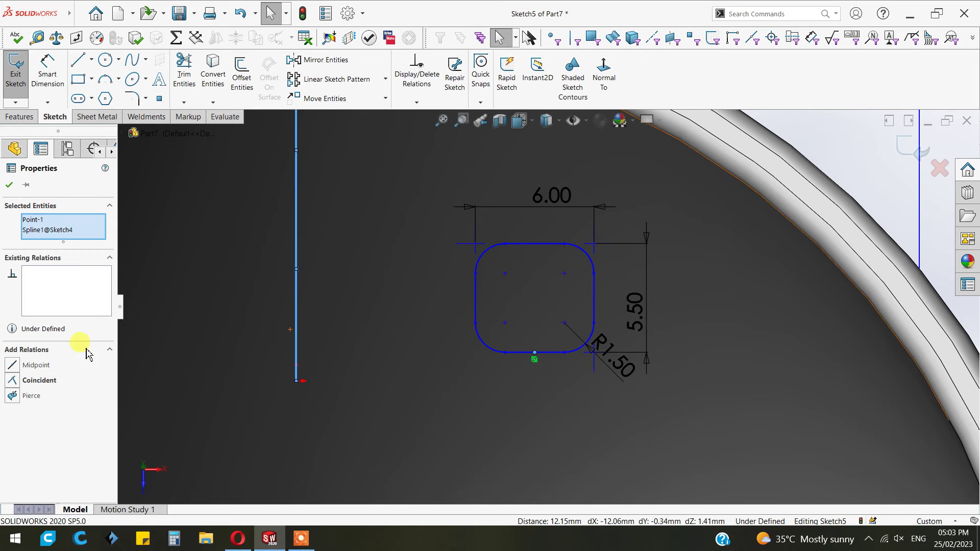
left_click(12, 396)
scroll(601, 350, "up", 3)
mouse_move(602, 350)
middle_mouse_down()
mouse_move(510, 355)
mouse_move(486, 228)
mouse_move(498, 197)
mouse_move(509, 202)
mouse_move(291, 184)
middle_mouse_up()
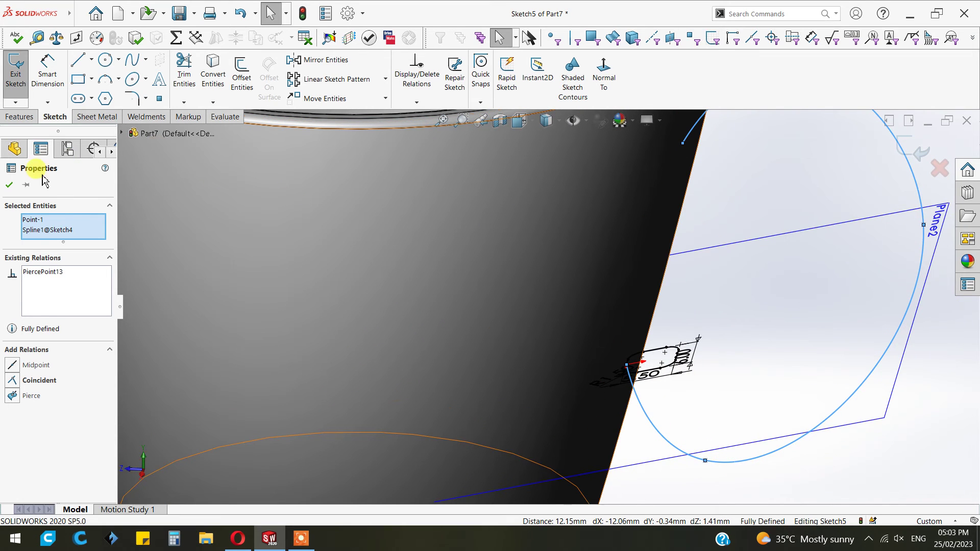
left_click(9, 185)
- Create a swept boss using the rounded rectangle sketch as the profile and the handle spline as the path
left_click(19, 117)
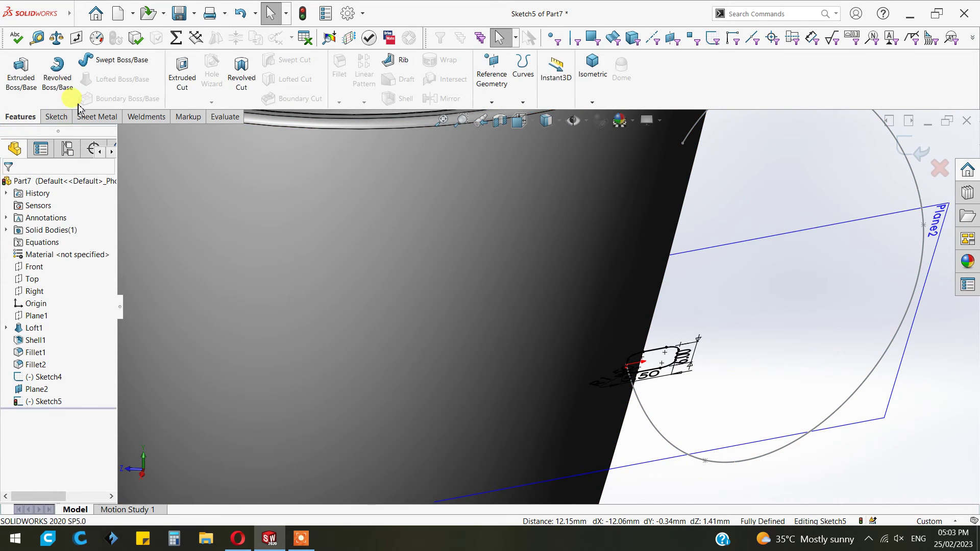
left_click(114, 60)
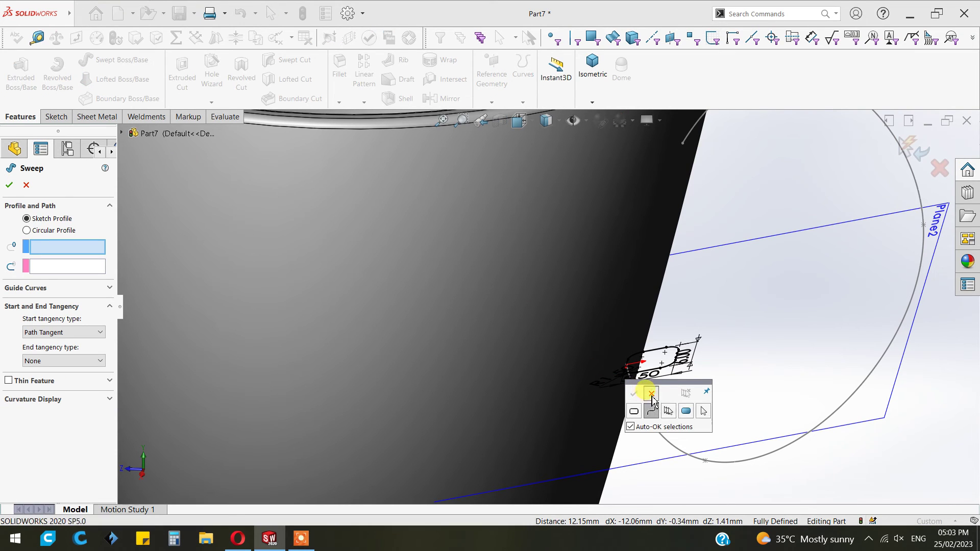
left_click(652, 393)
left_click(122, 134)
left_click(161, 352)
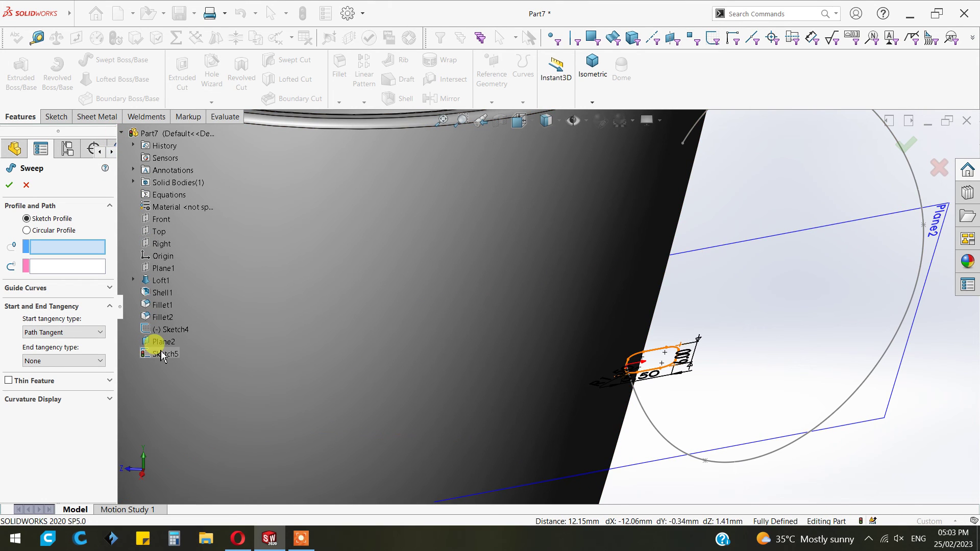
left_click(48, 266)
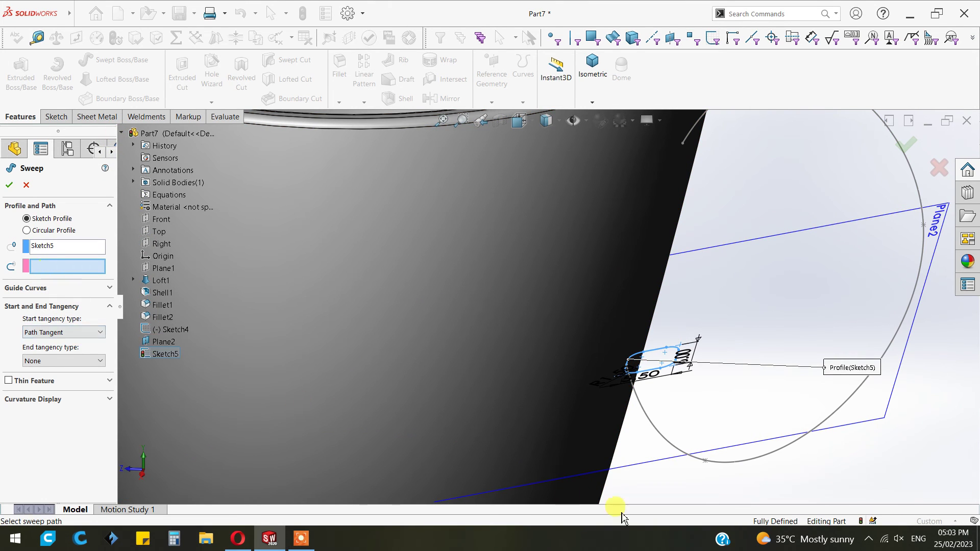
left_click(660, 438)
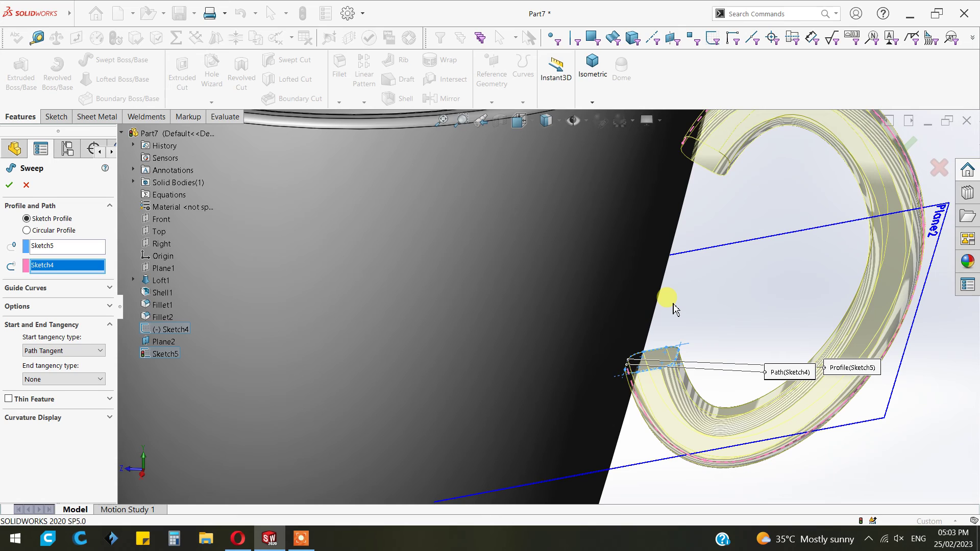
middle_click_drag(666, 309, 633, 294)
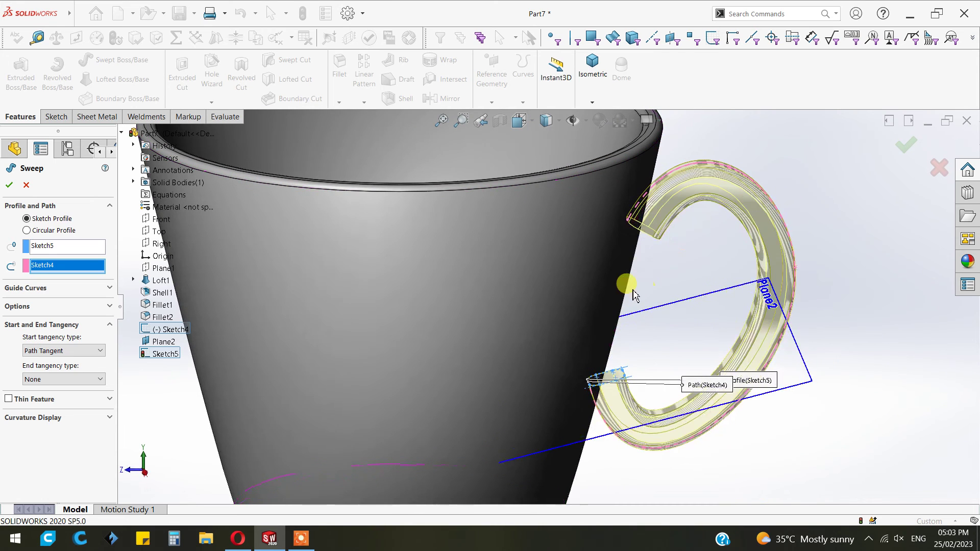
left_click(14, 189)
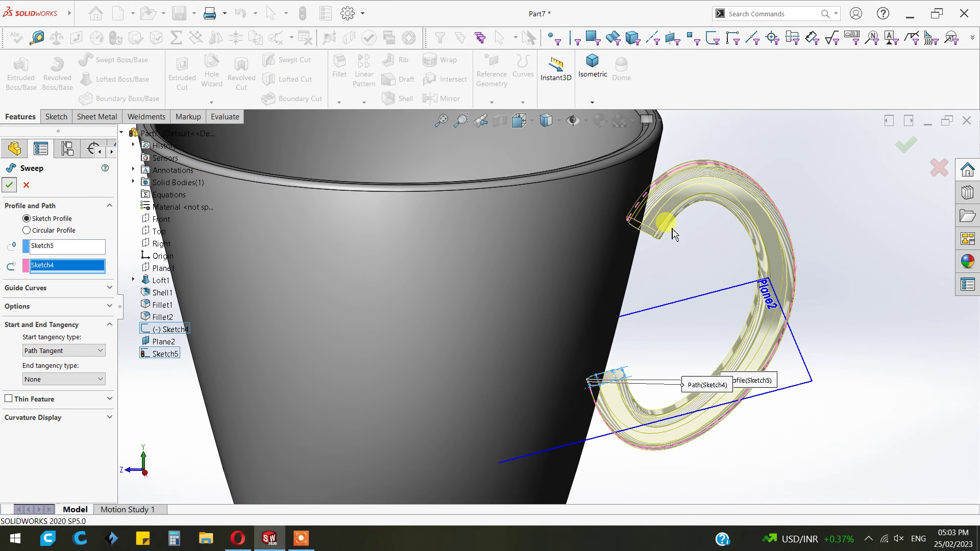
- Hide the reference plane at the lower end of the handle
left_click(803, 379)
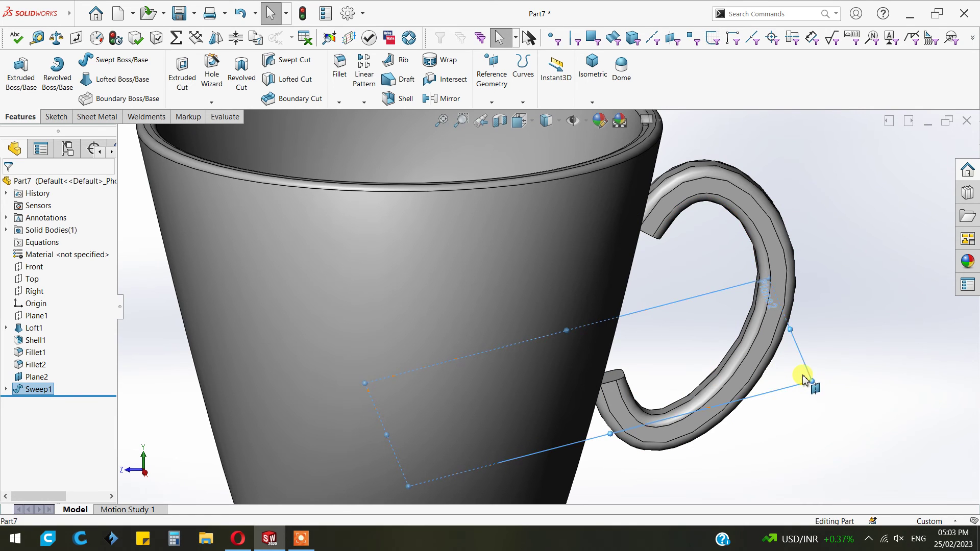
left_click(862, 343)
scroll(835, 361, "up", 3)
middle_click_drag(761, 361, 767, 411)
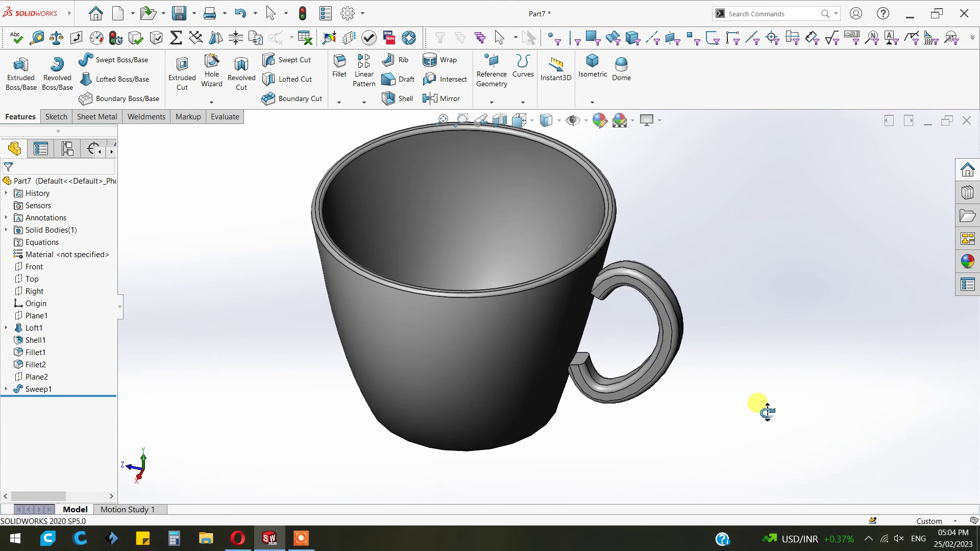
- Start a sketch on the handle's lower end face and convert the face's edges into sketch entities
scroll(591, 357, "down", 5)
left_click(545, 346)
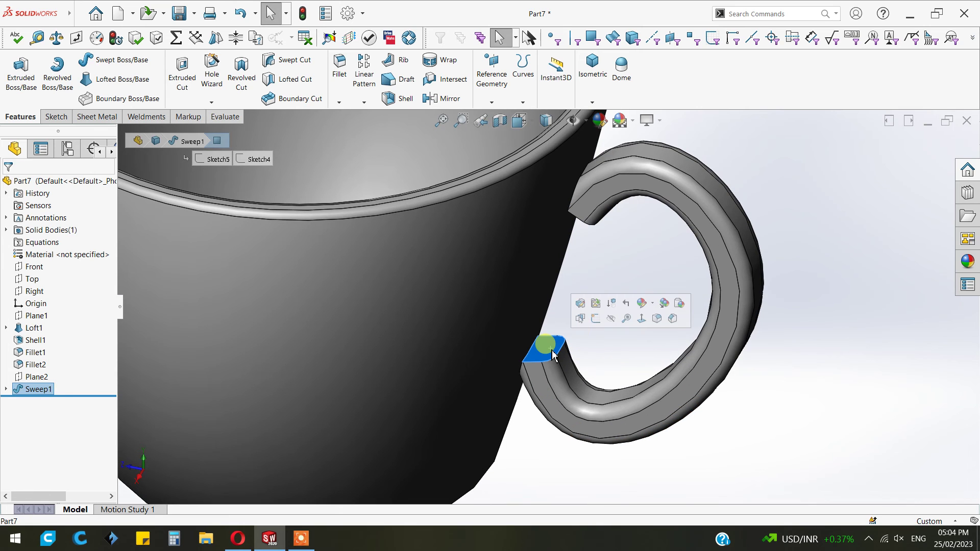
left_click(595, 318)
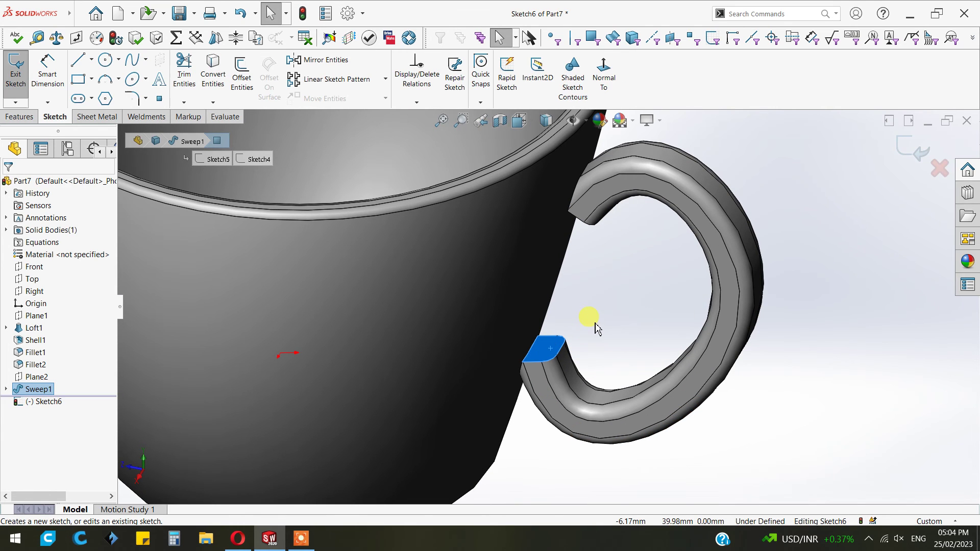
left_click(213, 77)
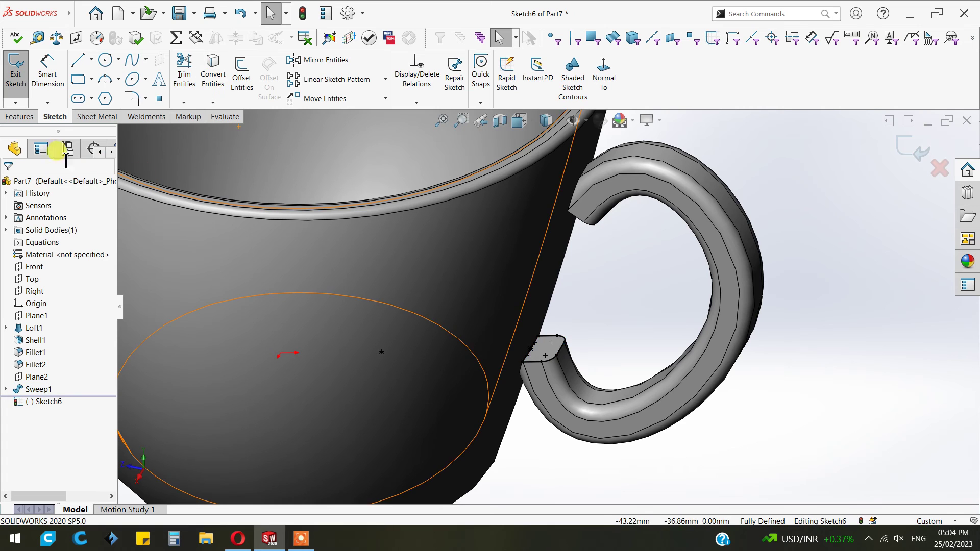
- Extrude the lower end sketch Up To Surface, ending at the cup's outer wall with the result merged
left_click(14, 119)
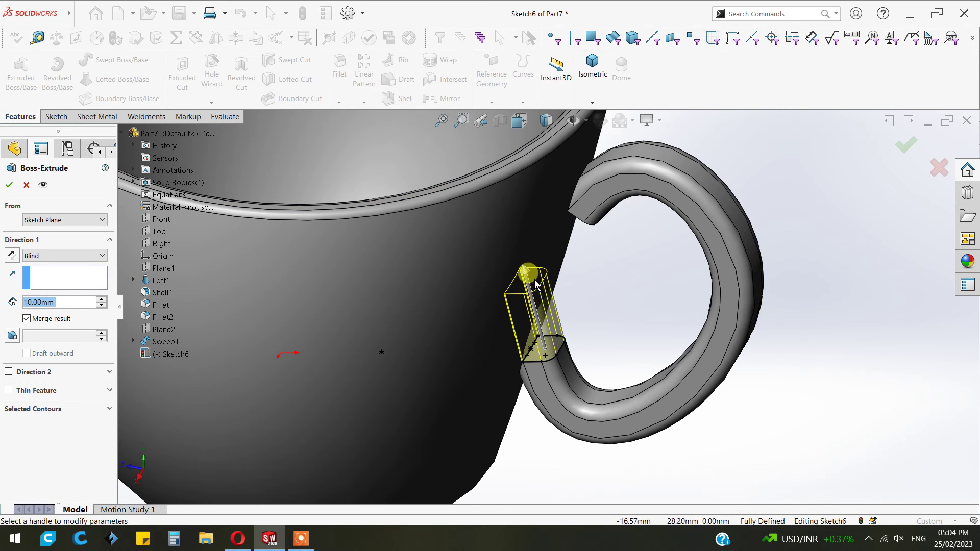
left_click(87, 256)
left_click(67, 304)
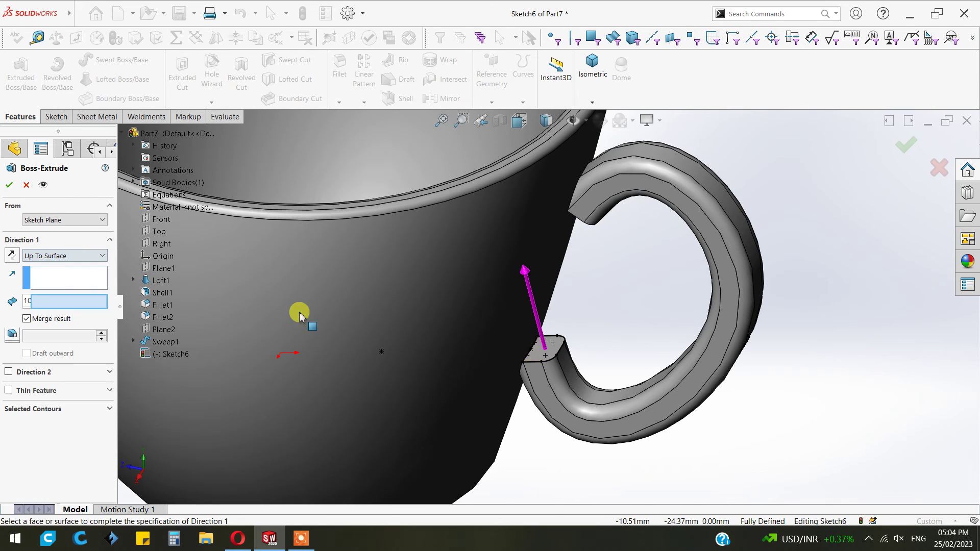
left_click(543, 281)
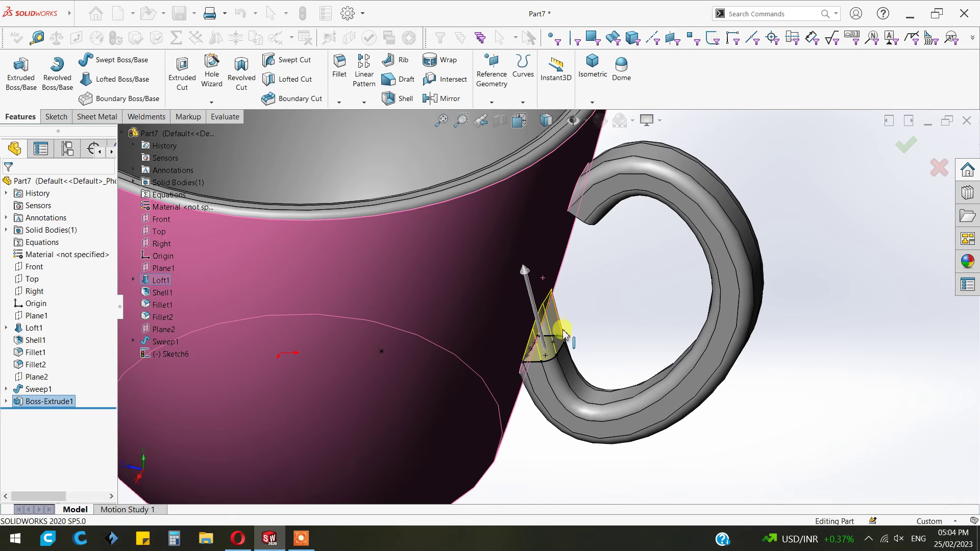
- Start a sketch on the handle's upper end face and convert its edges into sketch entities
middle_click_drag(608, 350, 631, 250)
scroll(574, 288, "down", 4)
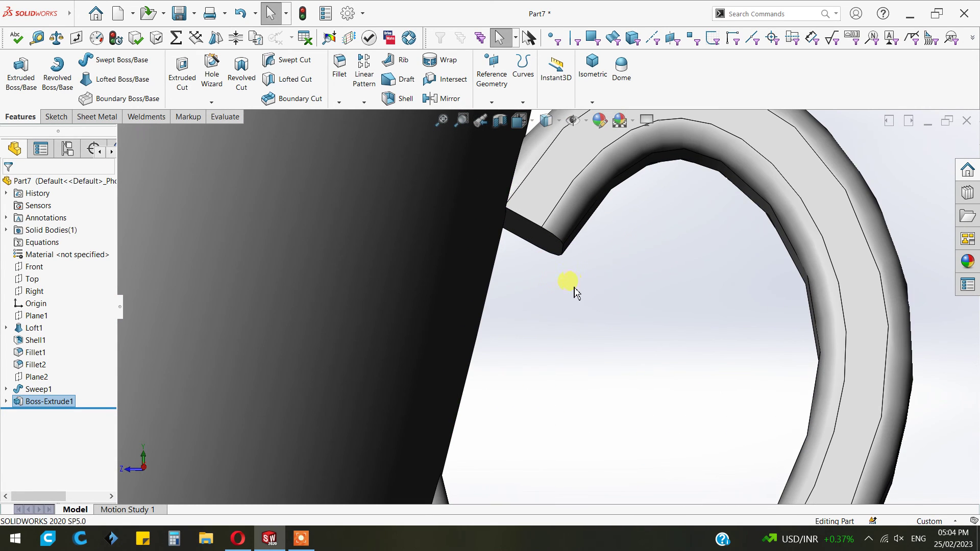
left_click(539, 244)
left_click(583, 209)
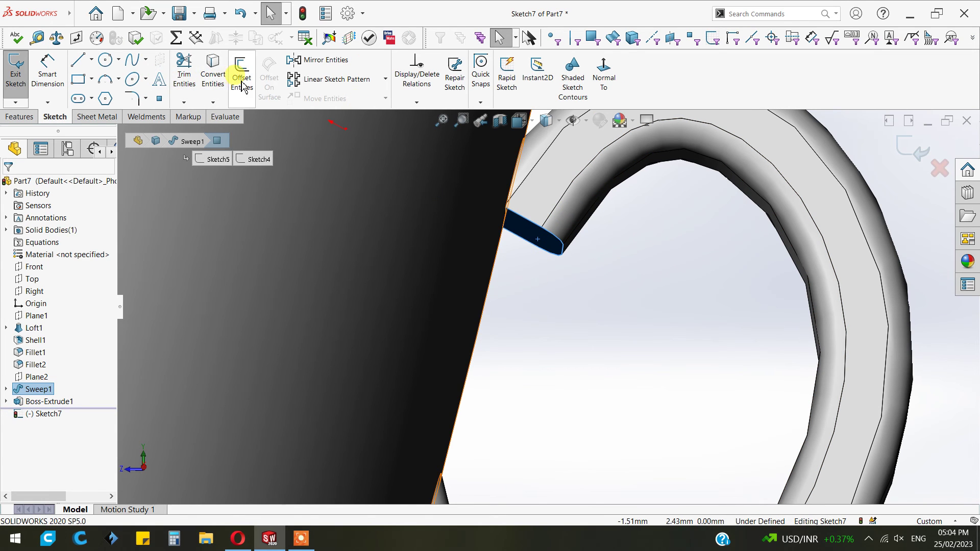
left_click(212, 71)
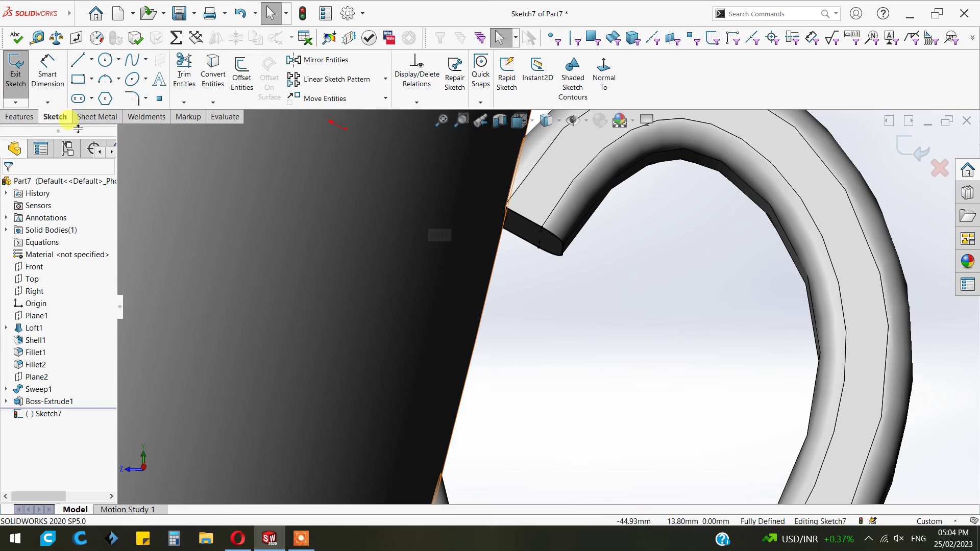
- Extrude the upper handle end sketch Up To Surface, ending at the cup's outer wall with the result merged
left_click(19, 117)
left_click(21, 76)
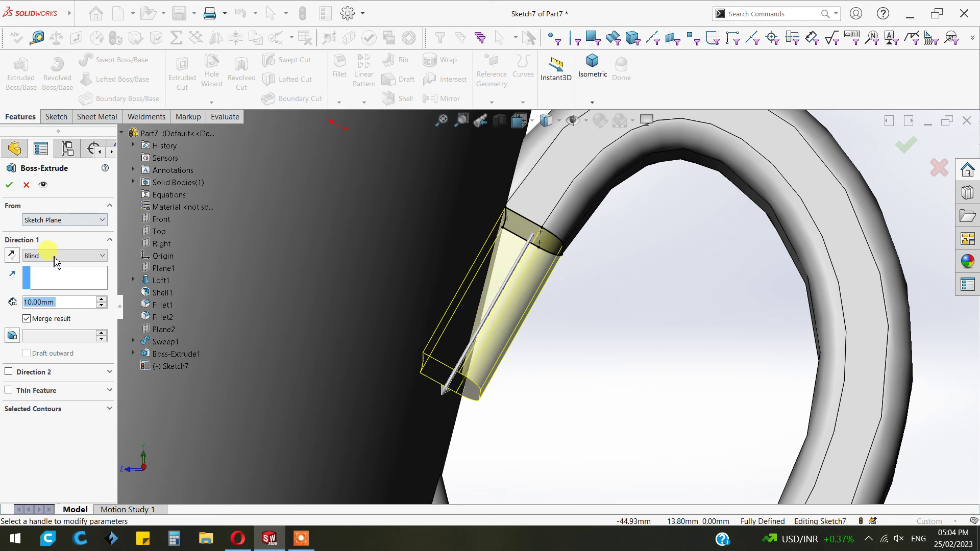
left_click(54, 258)
left_click(57, 303)
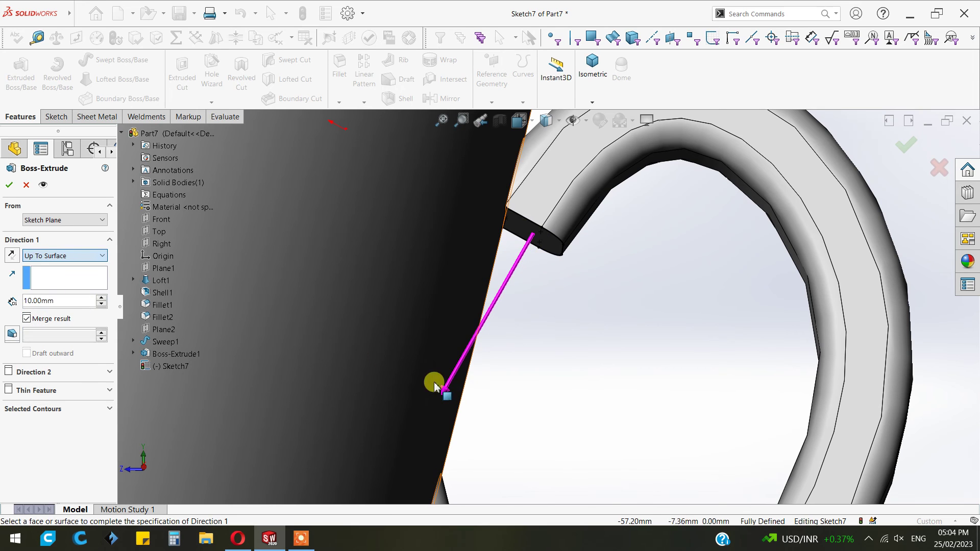
left_click(437, 356)
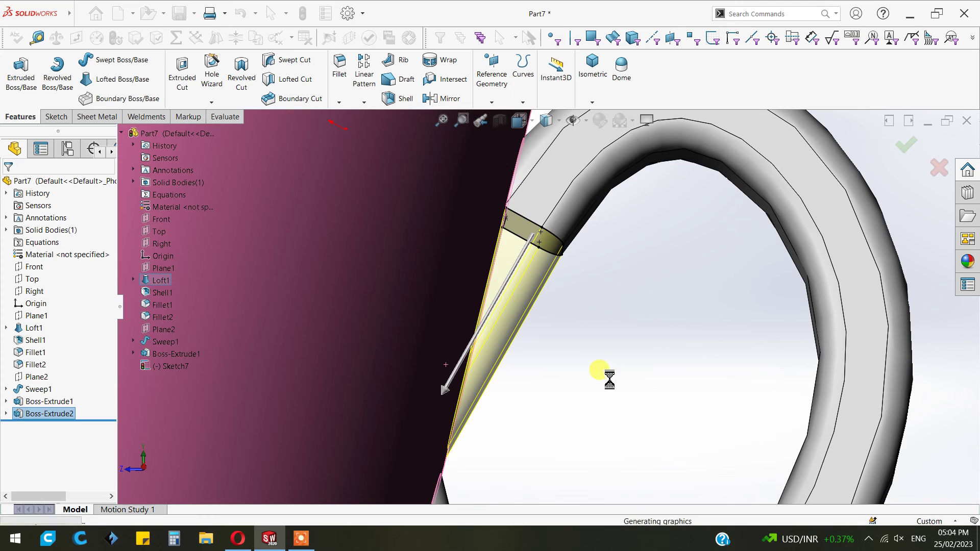
- Show the whole cup in the Shaded display style without edges
scroll(609, 380, "up", 1)
scroll(608, 380, "up", 5)
middle_click_drag(592, 415, 536, 437)
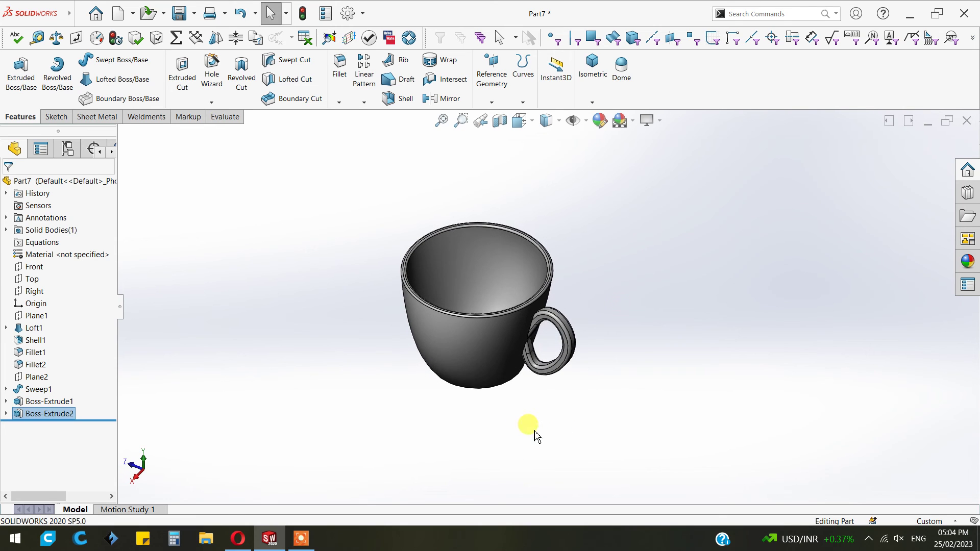
left_click(547, 122)
left_click(549, 162)
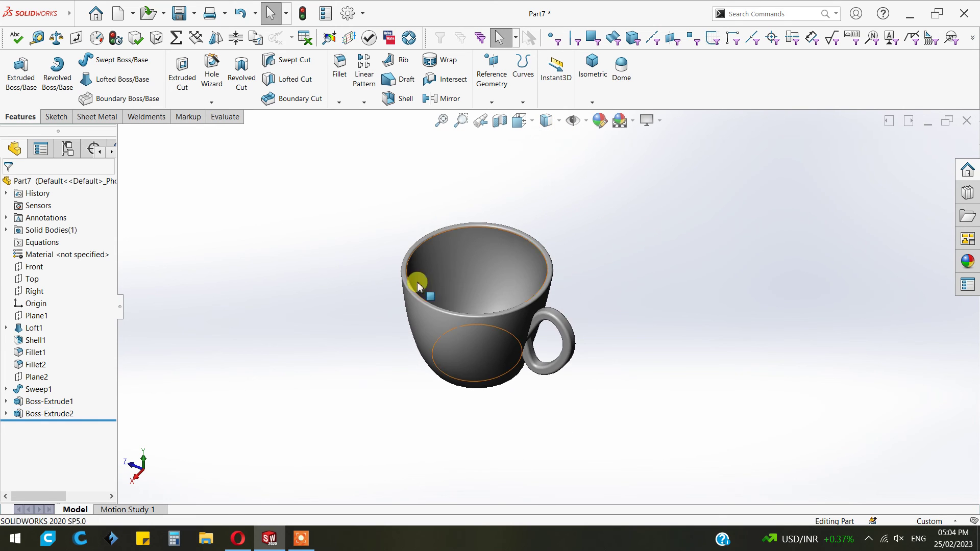
scroll(438, 280, "down", 5)
left_click(363, 14)
left_click(357, 44)
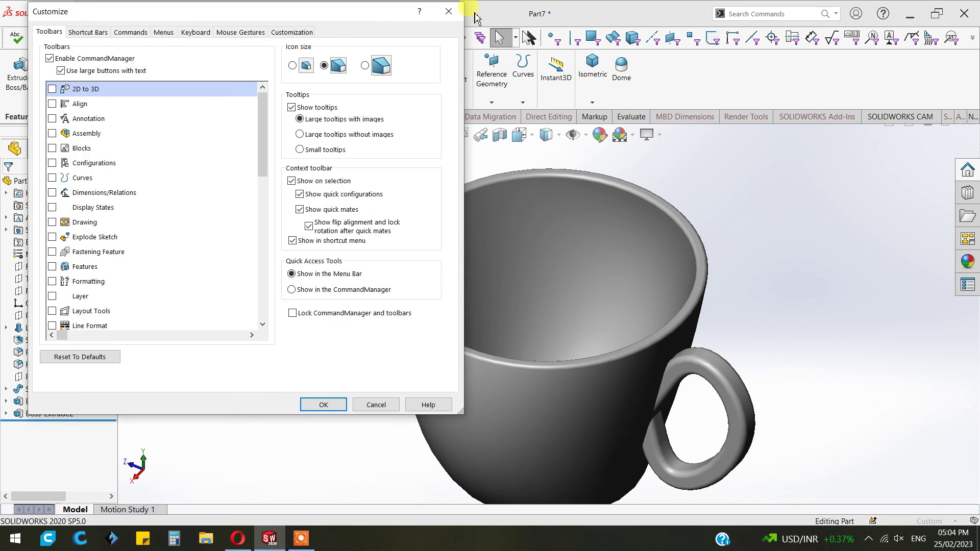
left_click(452, 10)
- Set the document's shaded and draft image quality close to the high end, with a deviation of 0.04587345 mm
left_click(363, 16)
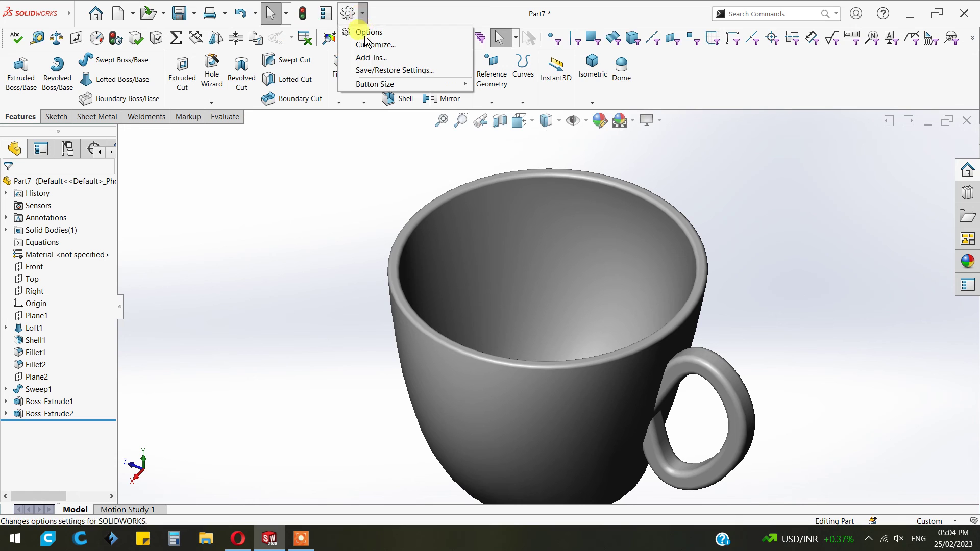
left_click(366, 33)
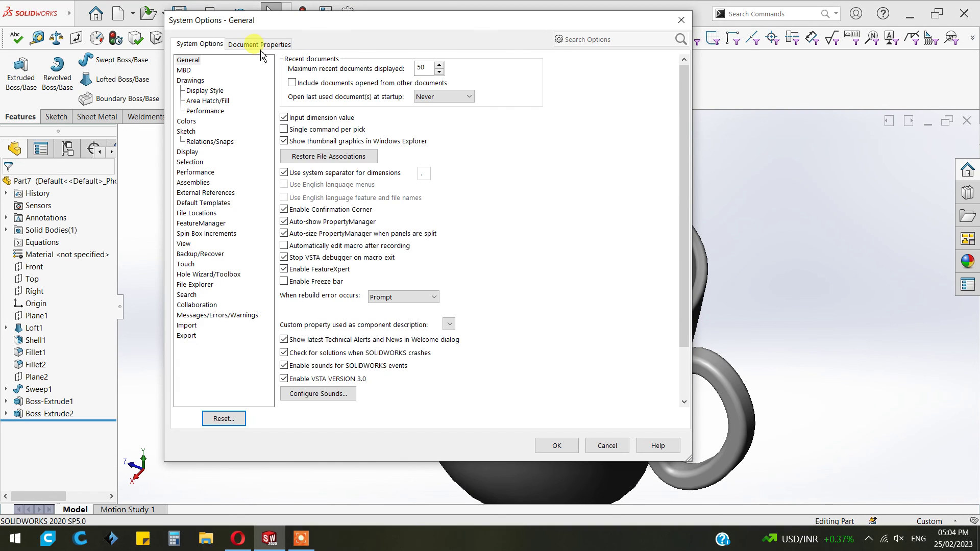
left_click(261, 45)
left_click(198, 173)
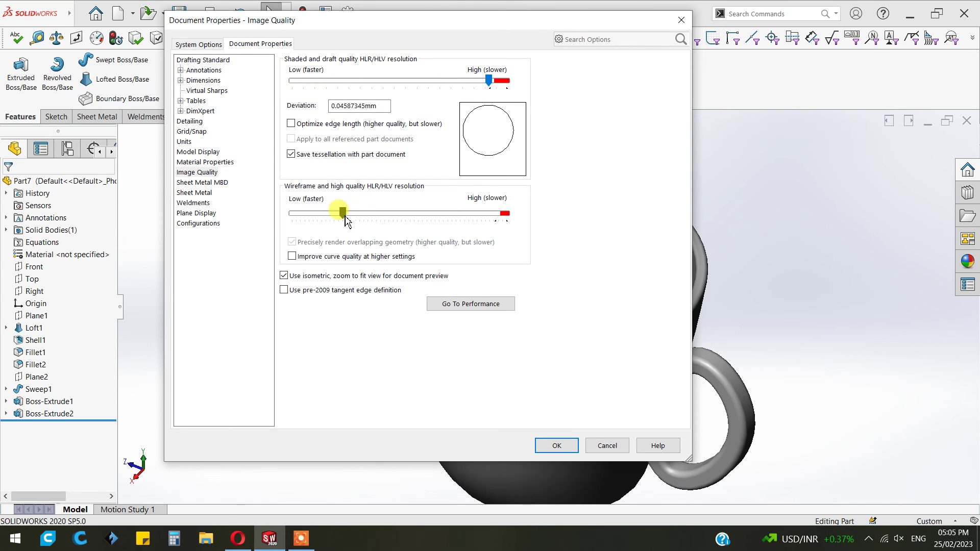
left_click(553, 450)
- Apply a light red colour from the standard swatches to the whole cup part
scroll(759, 322, "up", 3)
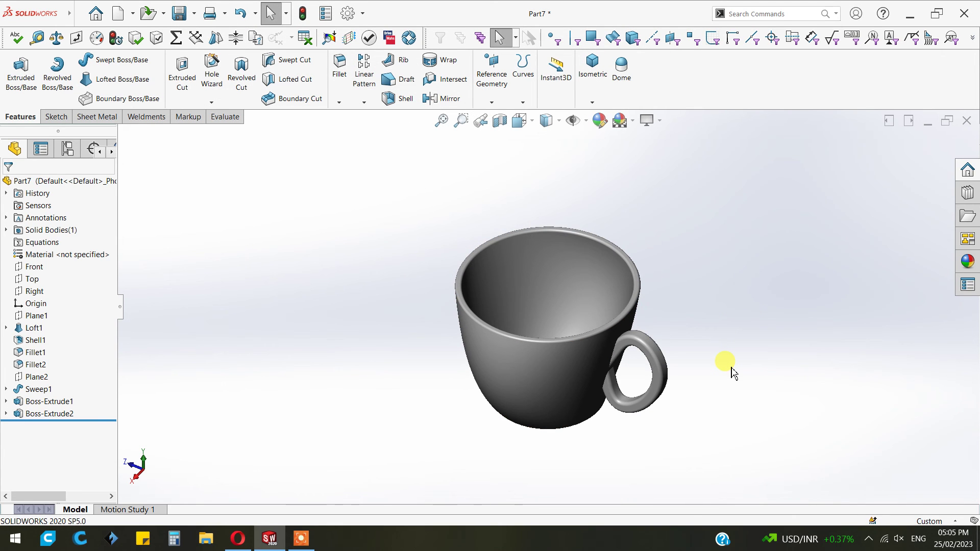
middle_click_drag(732, 373, 750, 383)
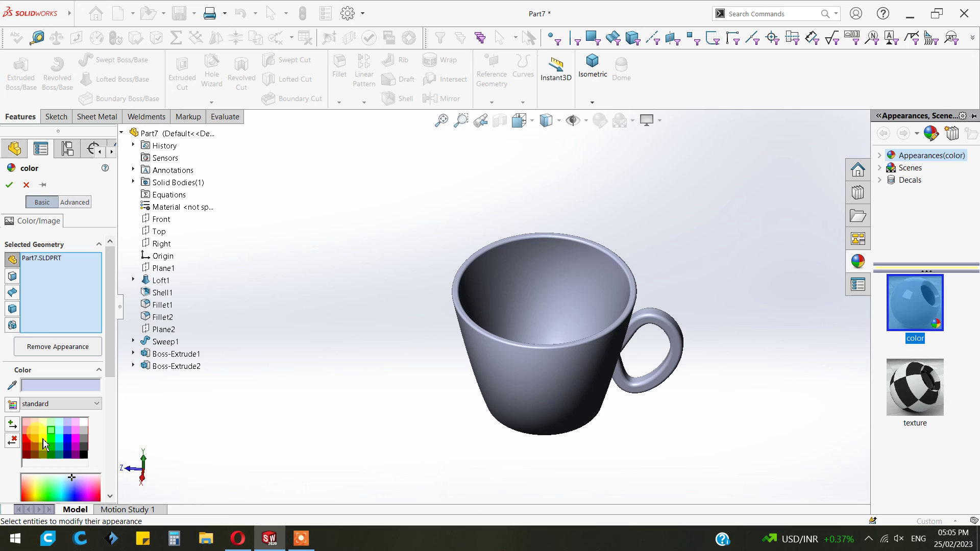
left_click(42, 439)
left_click(42, 424)
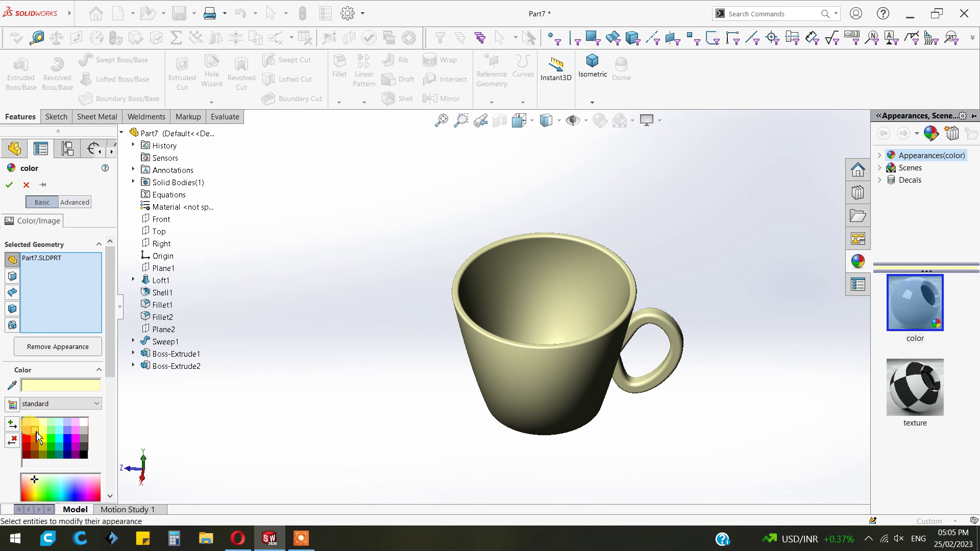
left_click(37, 434)
left_click(31, 439)
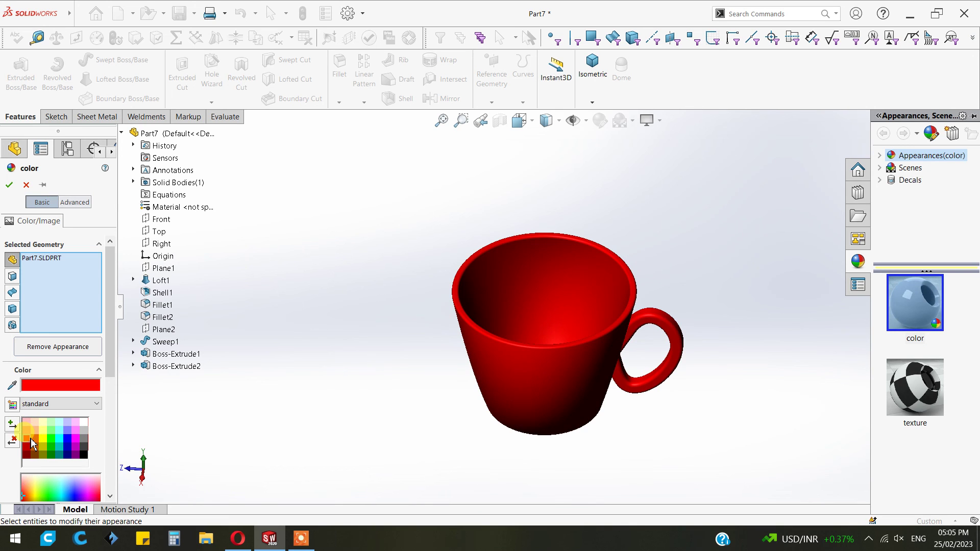
left_click(27, 431)
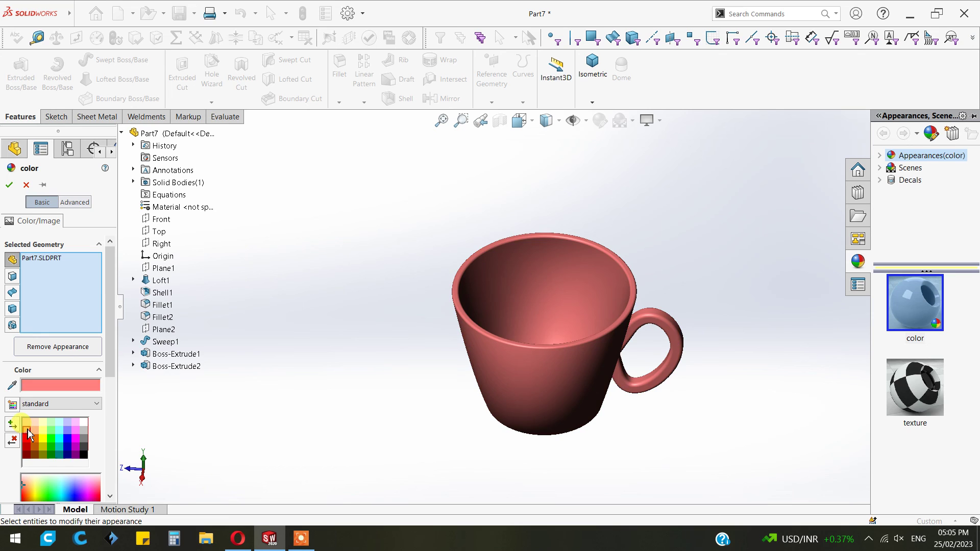
left_click(10, 185)
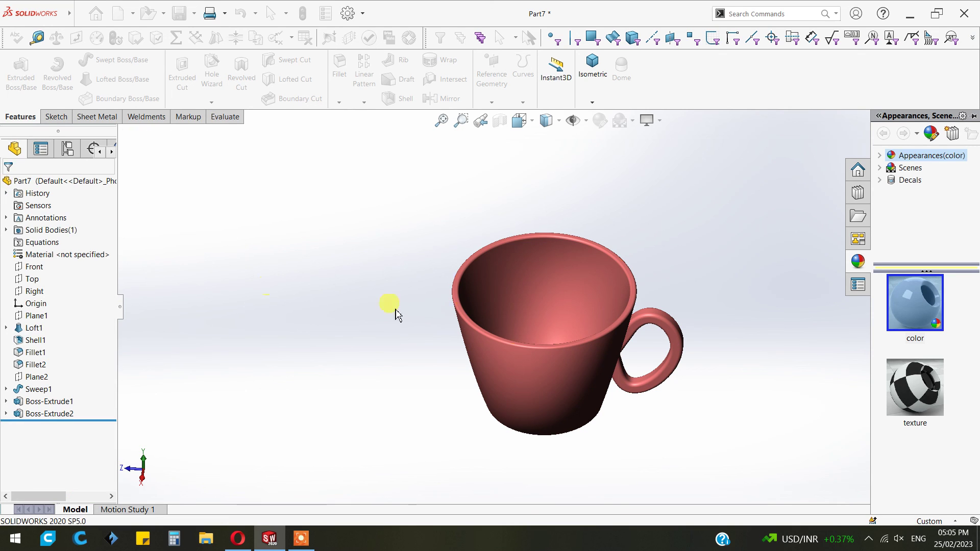
- Turn on RealView Graphics, Shadows In Shaded Mode and Ambient Occlusion for the cup's display
left_click(658, 123)
left_click(661, 138)
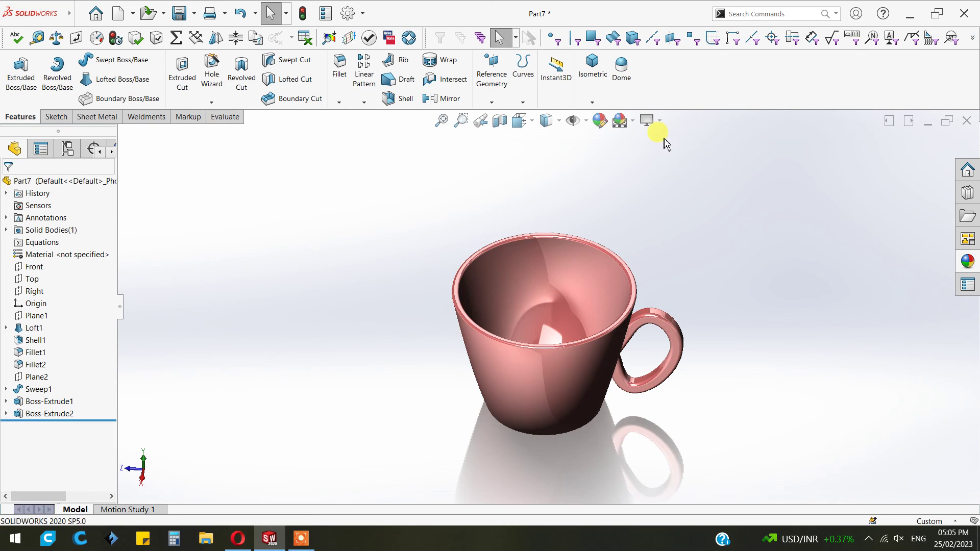
left_click(652, 125)
left_click(661, 151)
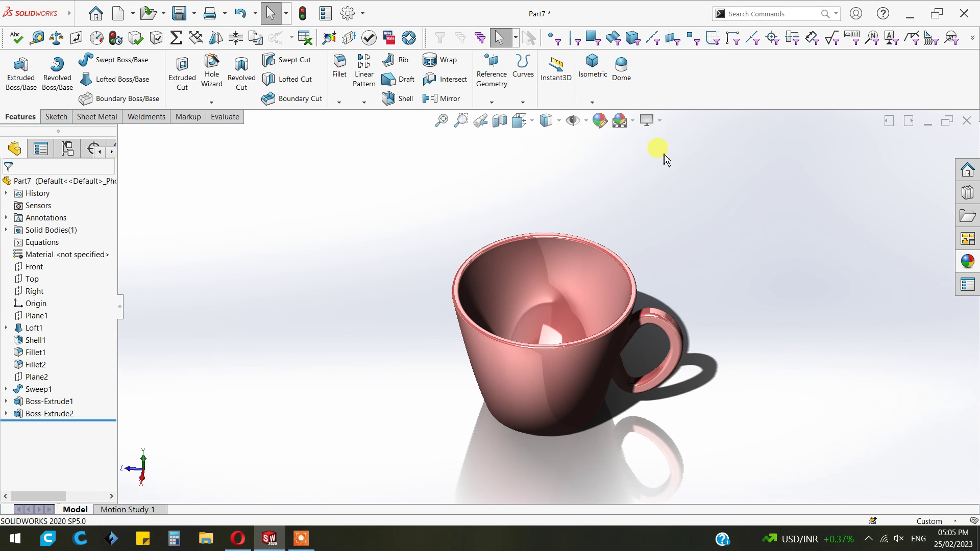
left_click(658, 124)
left_click(660, 163)
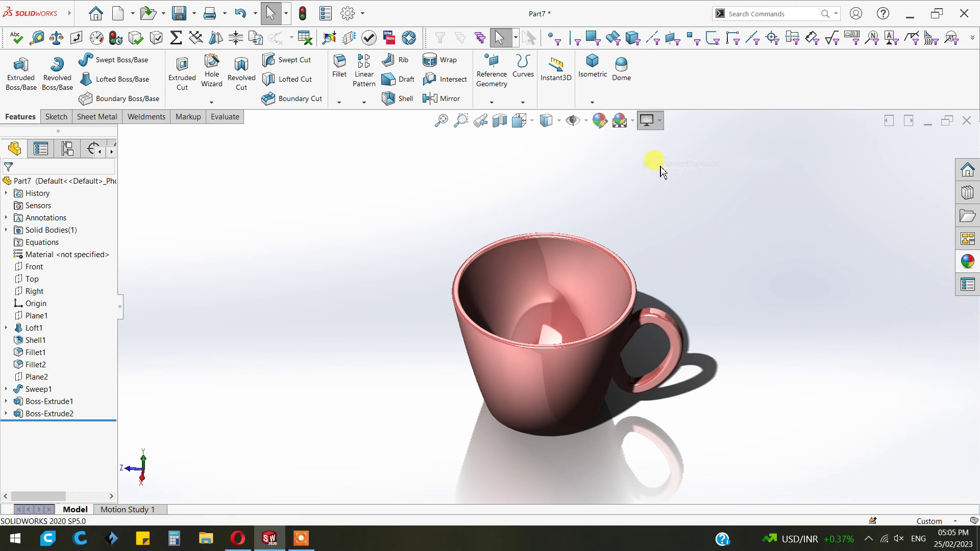
left_click(650, 121)
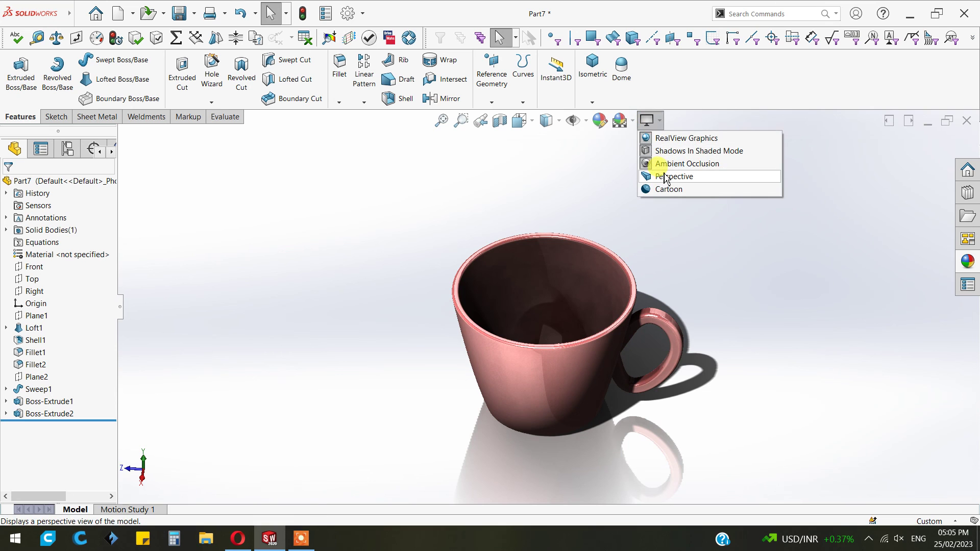
middle_click_drag(707, 301, 854, 335)
mouse_move(715, 394)
middle_mouse_down()
mouse_move(749, 367)
mouse_move(754, 347)
mouse_move(547, 381)
mouse_move(551, 401)
middle_mouse_up()
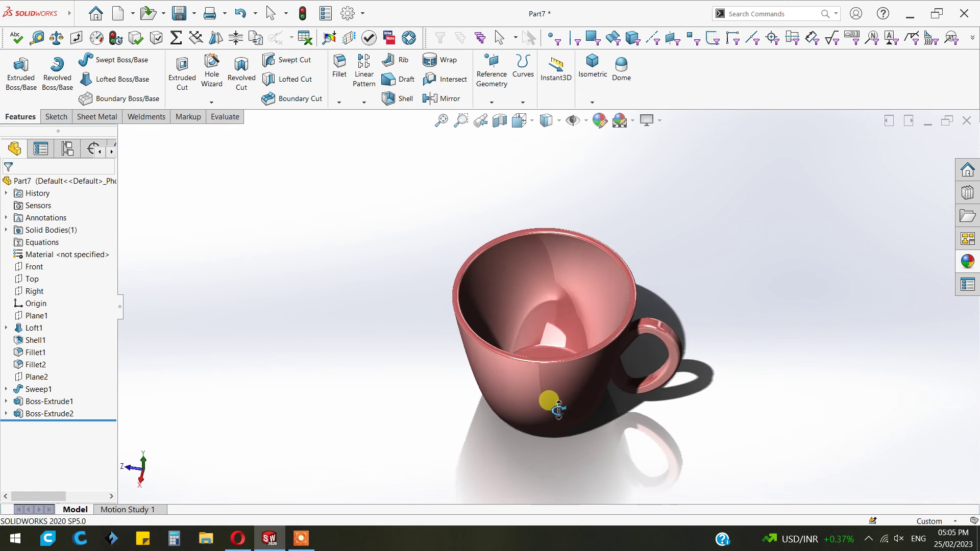
- Turn off Ambient Occlusion and Shadows In Shaded Mode
left_click(648, 121)
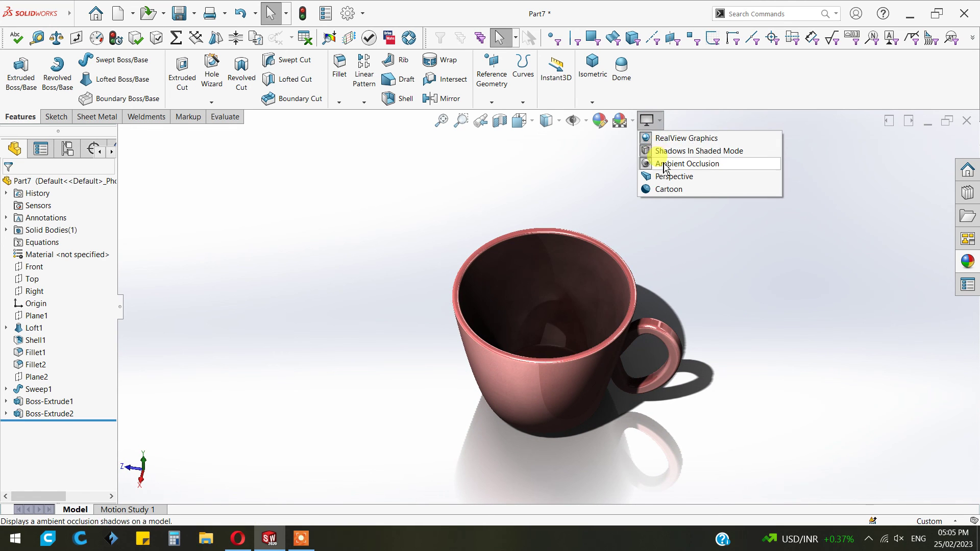
left_click(665, 165)
mouse_move(680, 289)
middle_mouse_down()
mouse_move(703, 250)
mouse_move(773, 335)
mouse_move(688, 360)
mouse_move(654, 271)
mouse_move(672, 230)
mouse_move(700, 223)
mouse_move(735, 236)
mouse_move(711, 195)
middle_mouse_up()
left_click(647, 121)
left_click(674, 151)
- Try the Shaded With Edges display style on the cup and return to Shaded
middle_click_drag(718, 277, 954, 287)
scroll(725, 330, "down", 3)
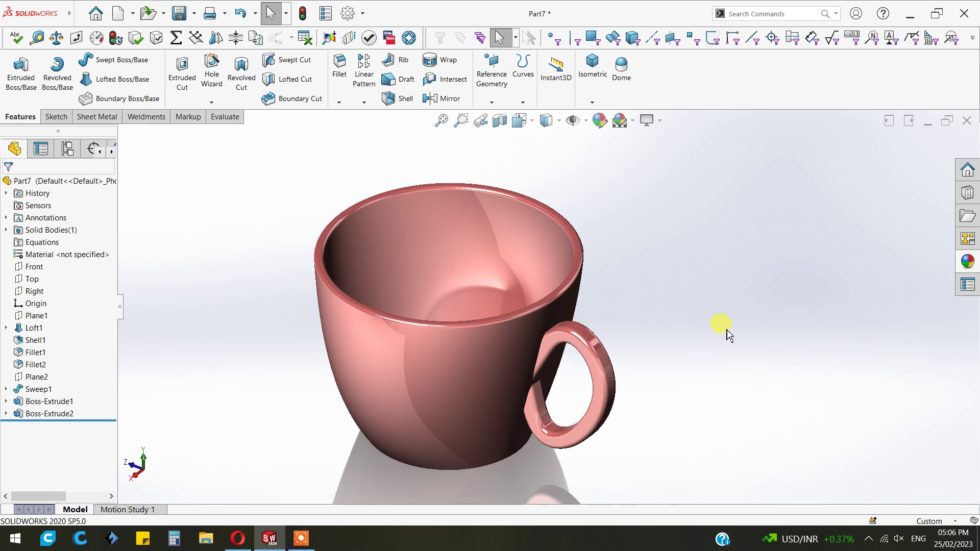
scroll(252, 349, "down", 2)
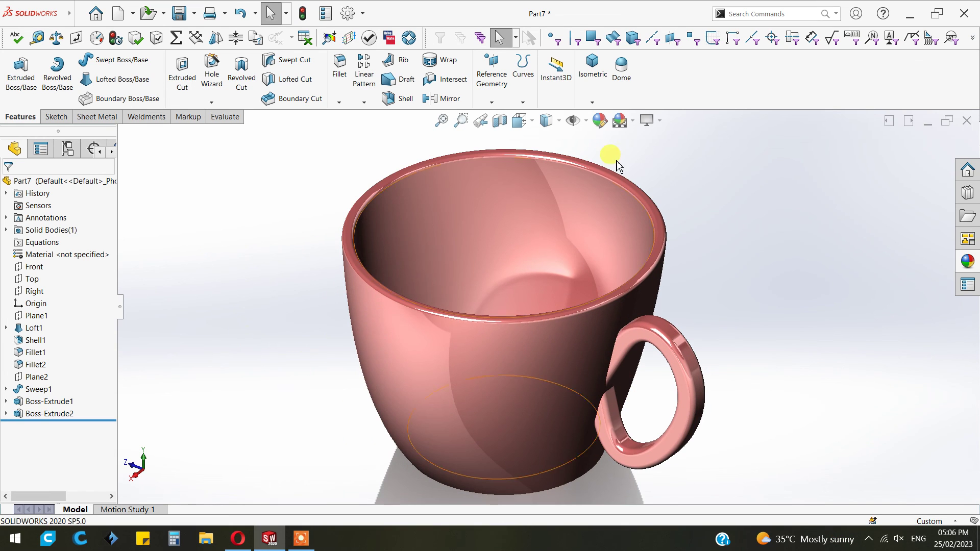
left_click(558, 121)
left_click(550, 145)
left_click(547, 121)
left_click(548, 163)
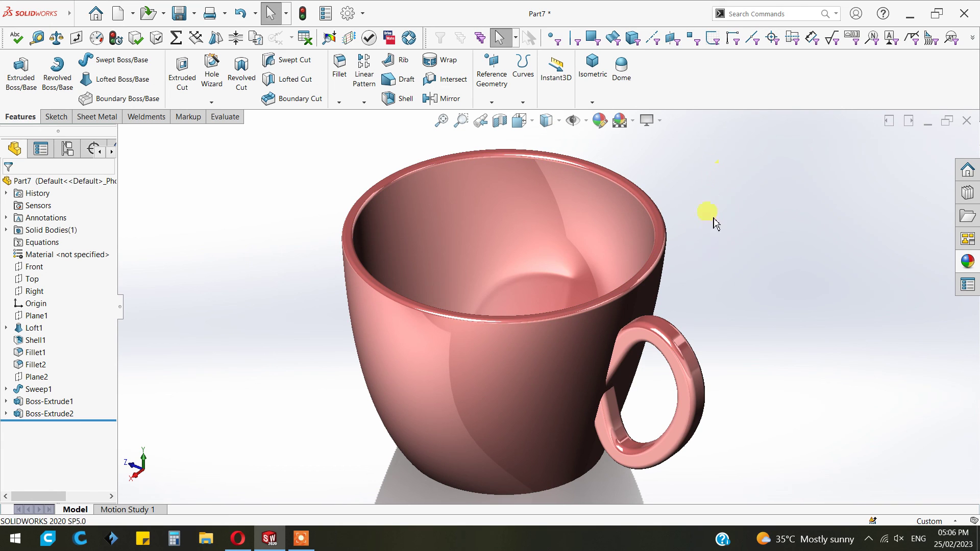
scroll(710, 248, "up", 2)
scroll(707, 262, "down", 2)
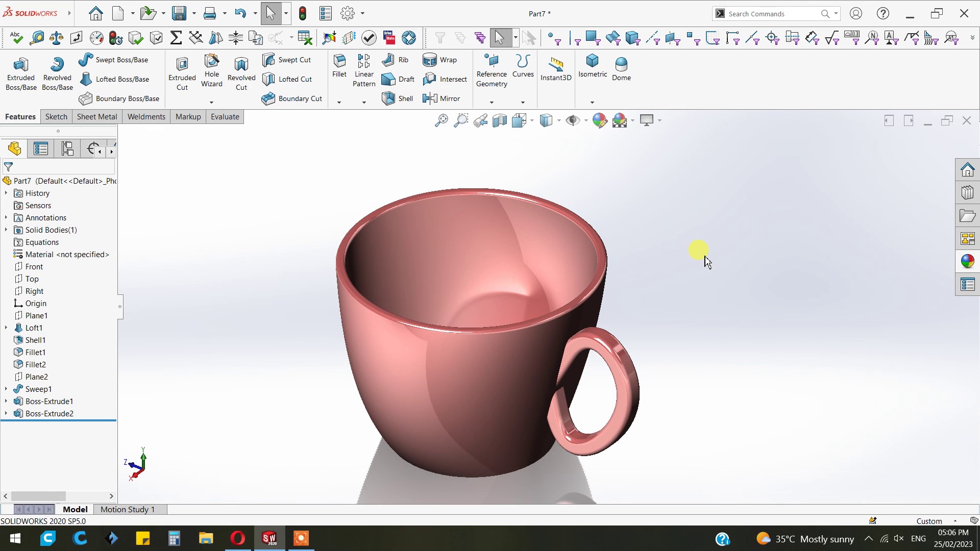